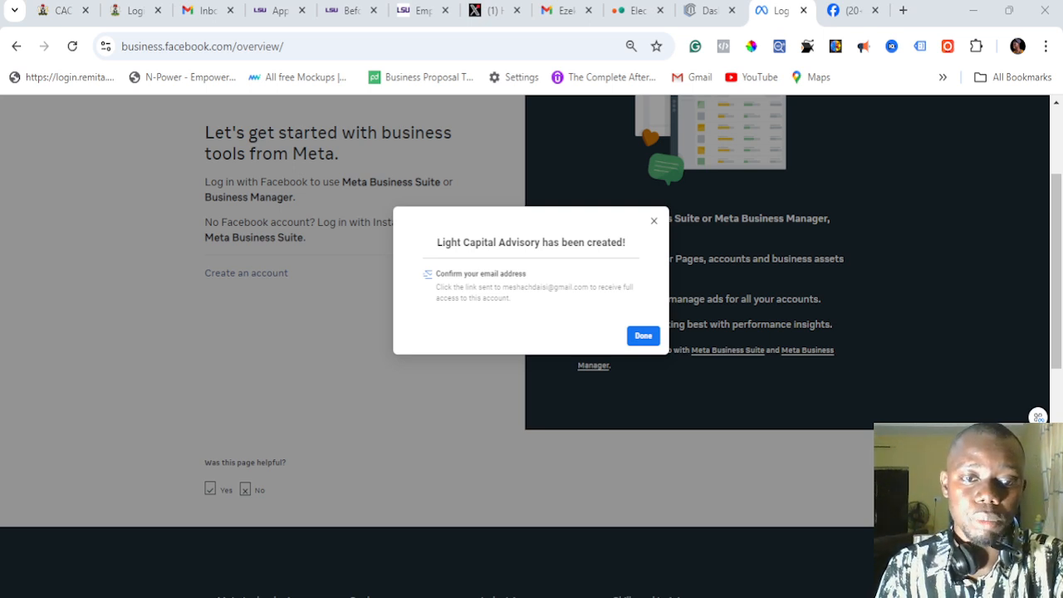
Step: Close the portfolio creation confirmation and open the business settings for setting up an ad account
click(644, 336)
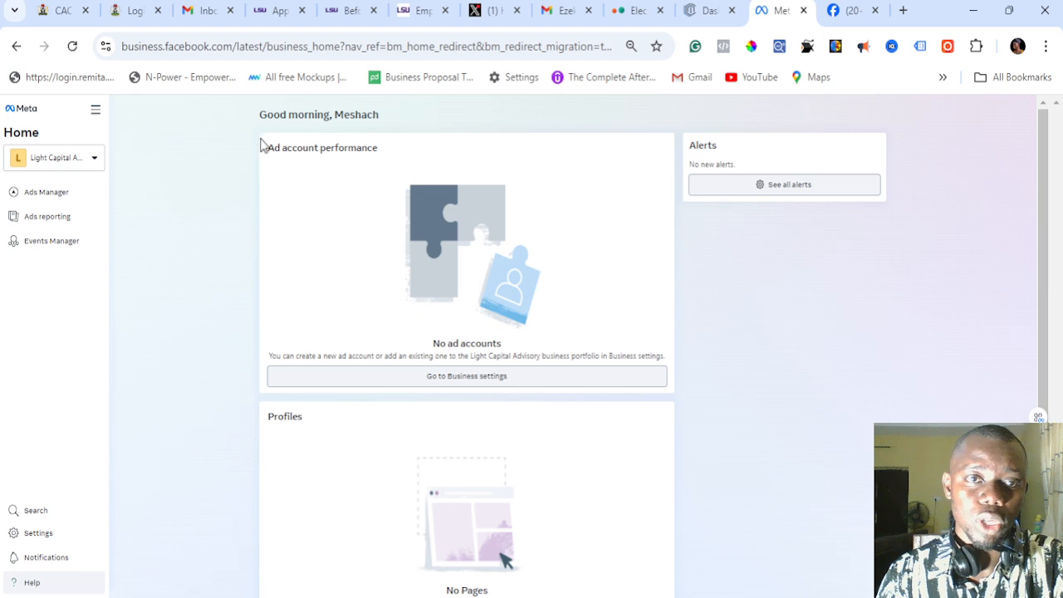
drag(267, 149, 396, 149)
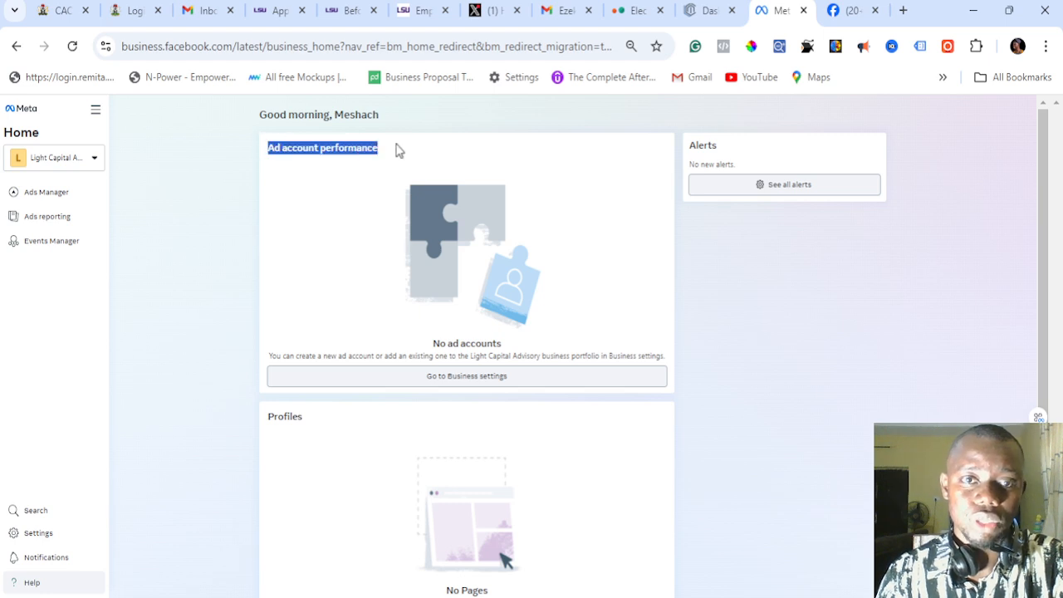
click(458, 382)
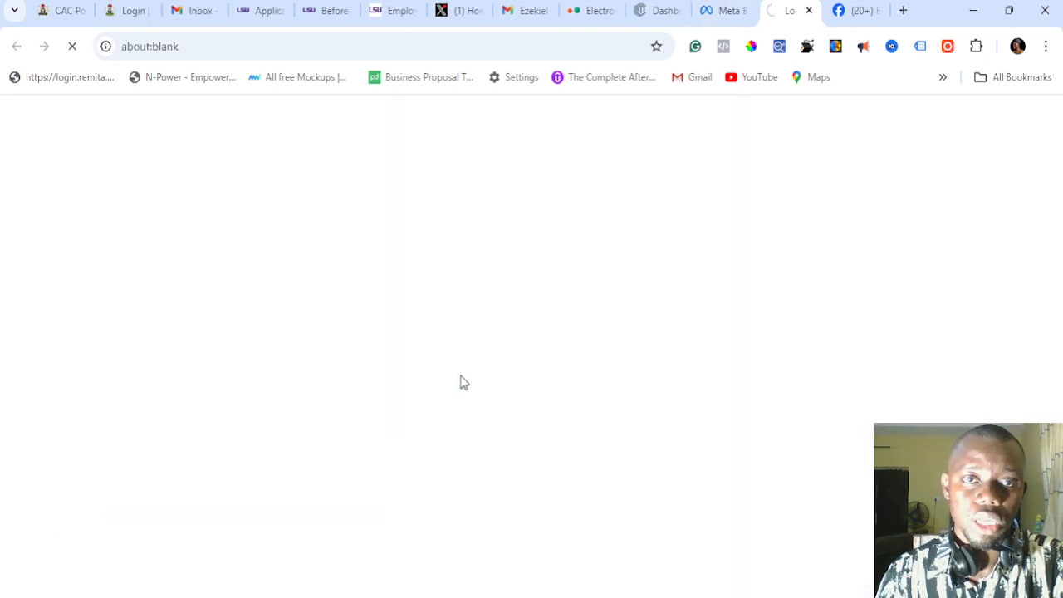
Step: Review the business home overview, check Ads Manager for ad accounts, and open the business info from there
click(728, 10)
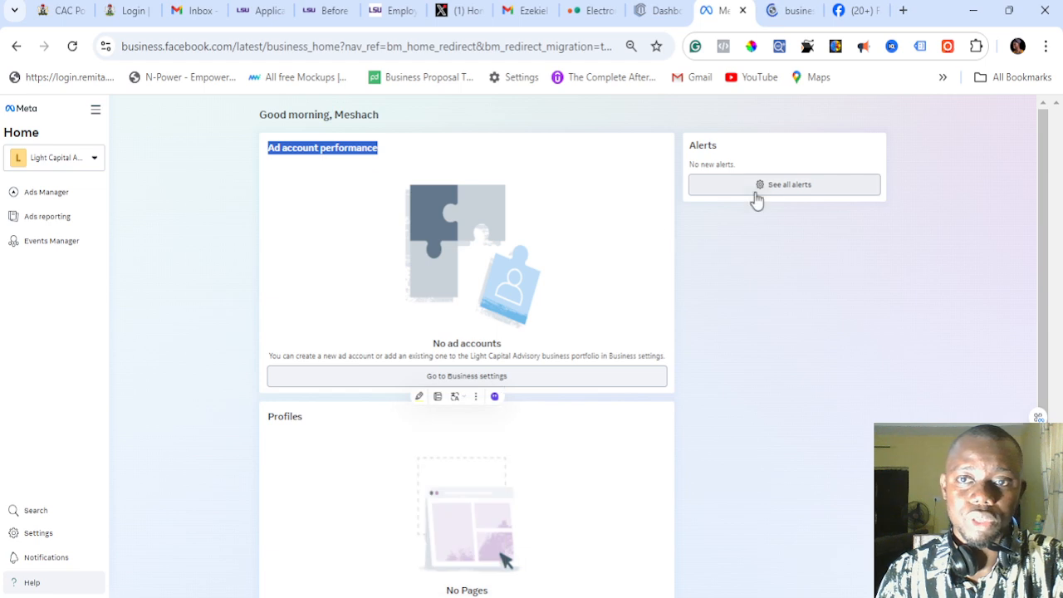
scroll(705, 254, down, 1)
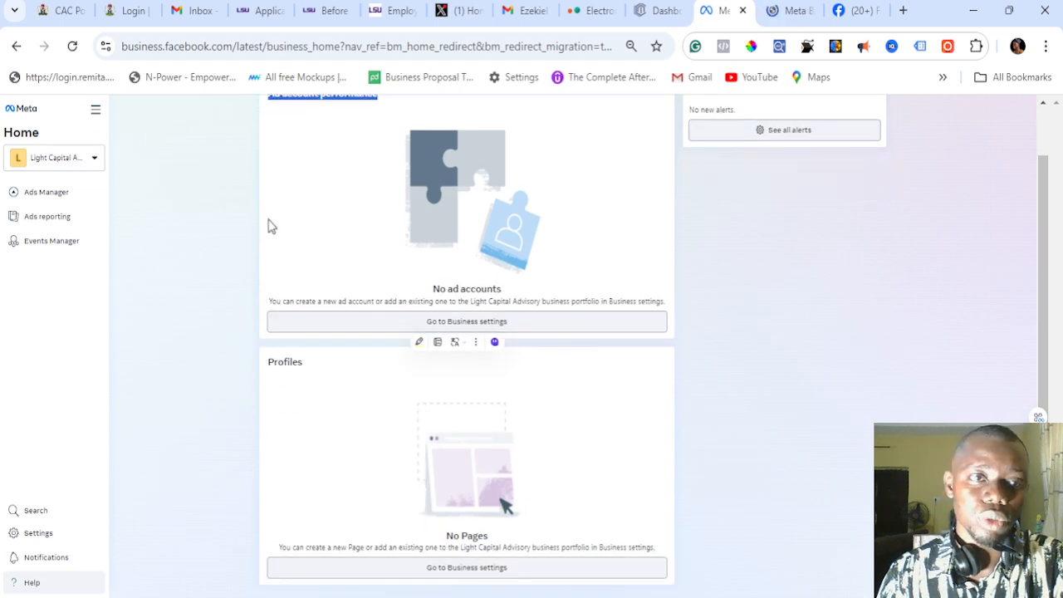
click(58, 196)
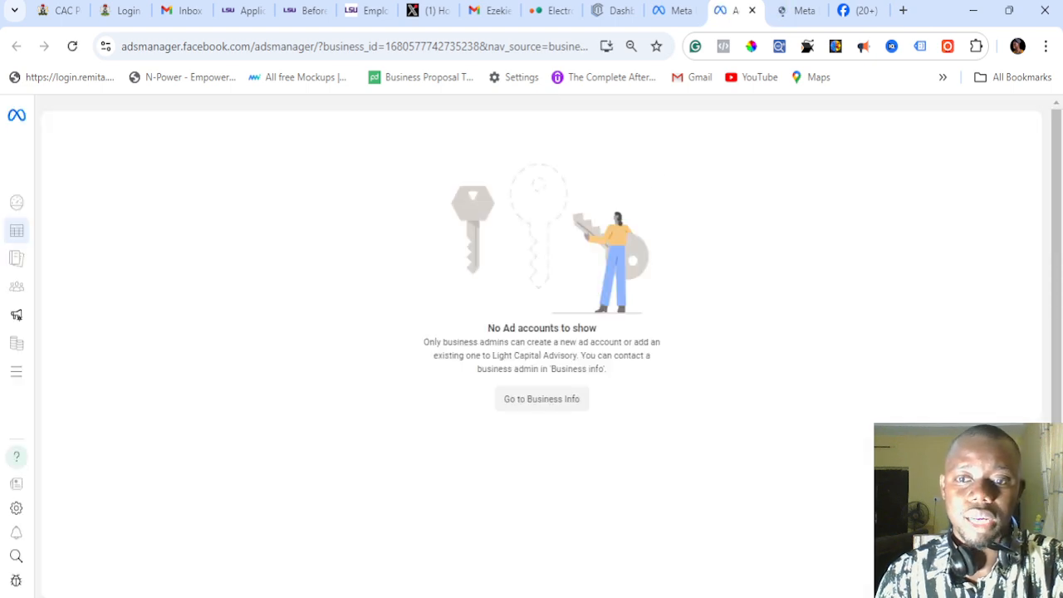
key(alt+Tab)
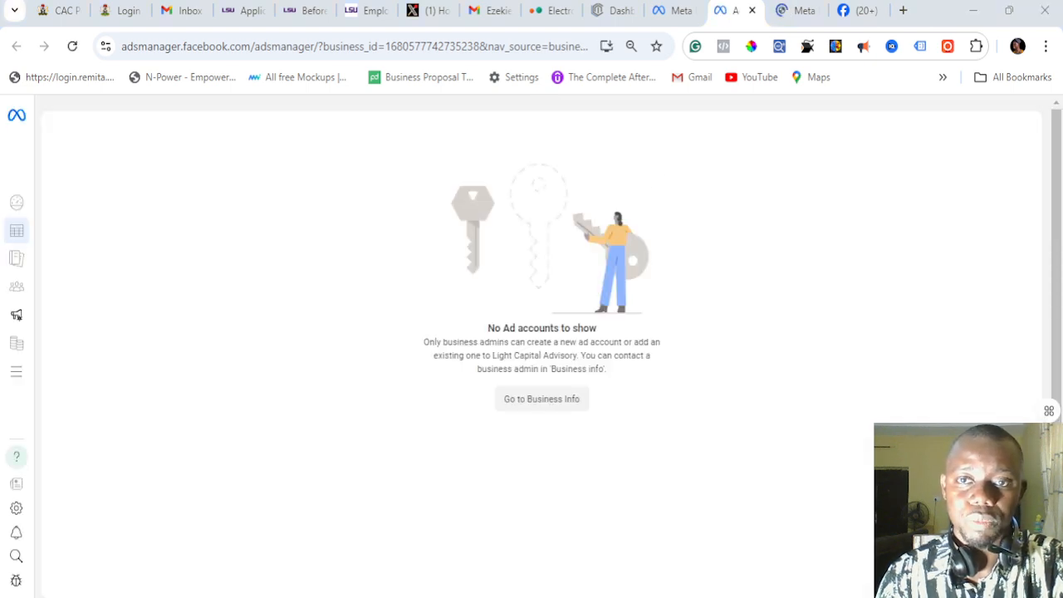
click(551, 405)
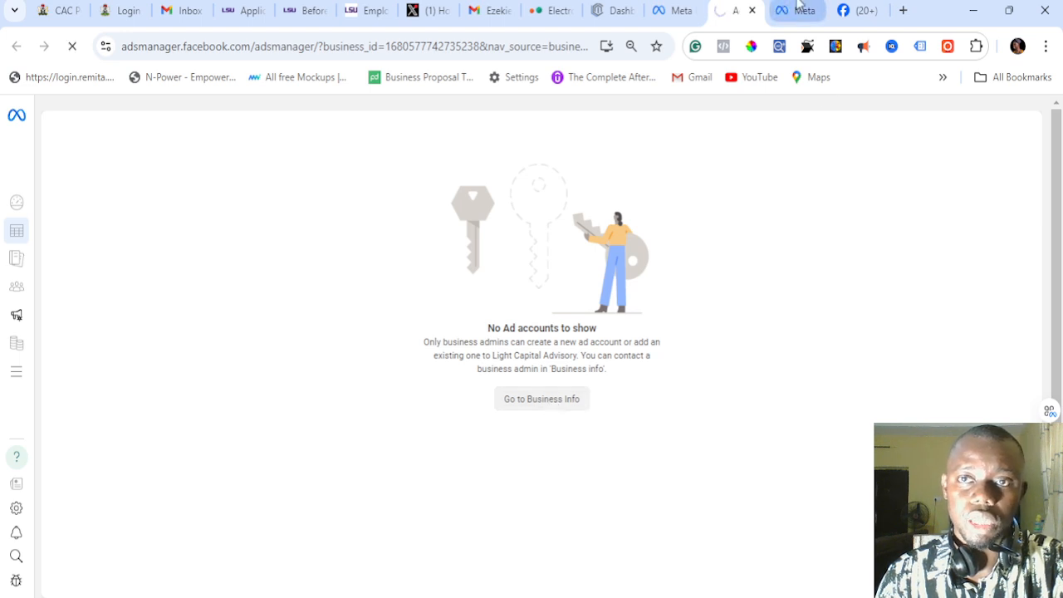
Step: Switch to the portfolio's ad account settings and start creating a new ad account
click(797, 8)
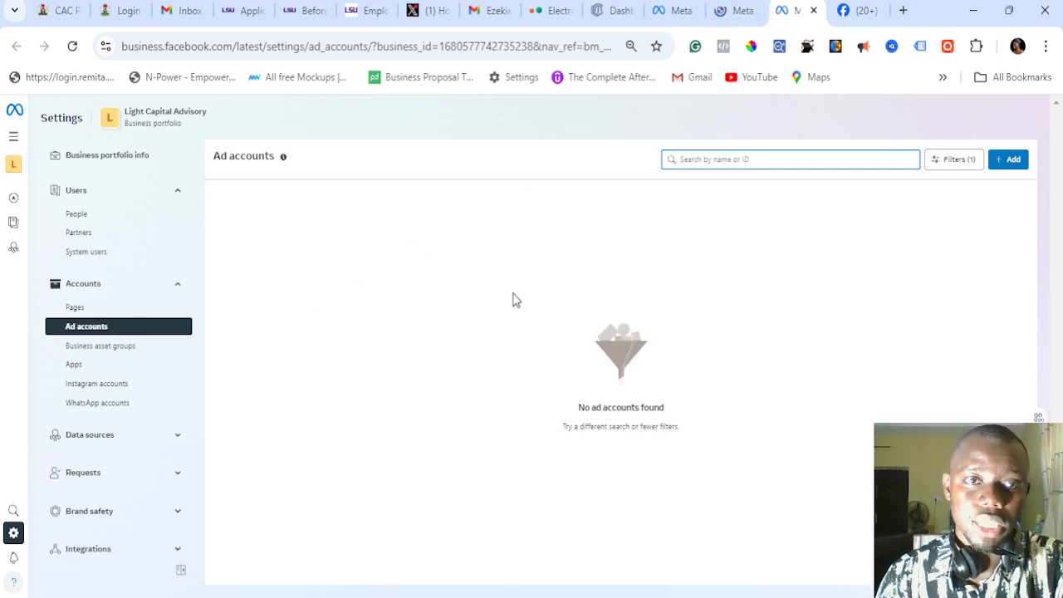
click(1003, 167)
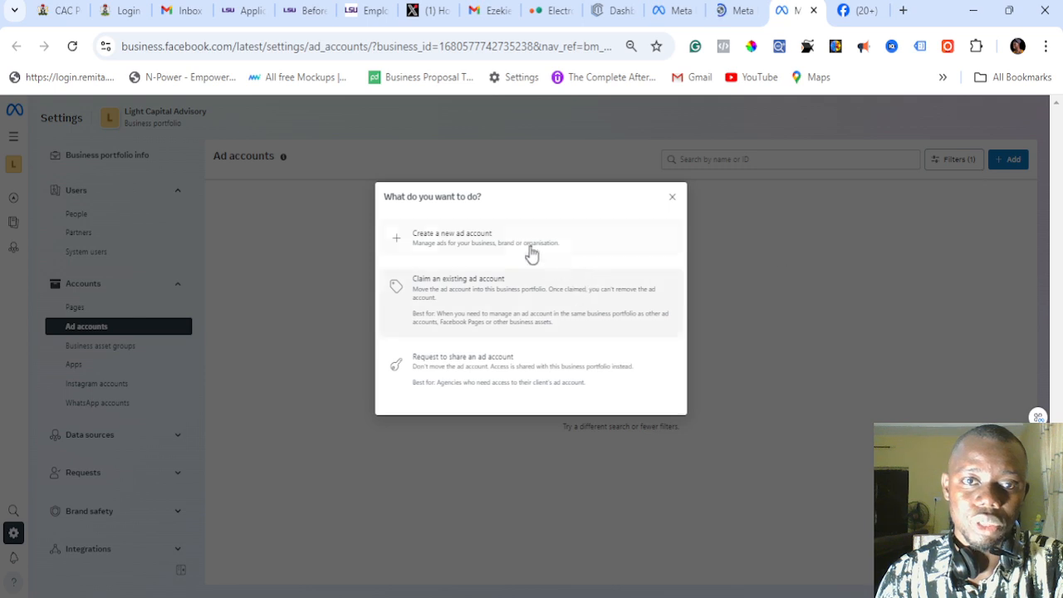
click(502, 239)
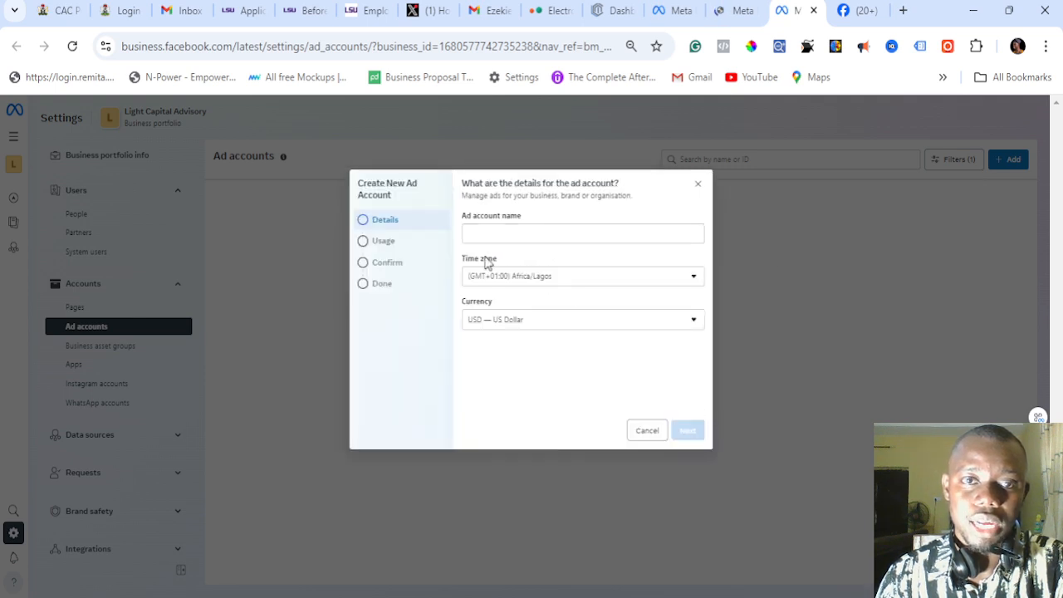
Step: Name the new ad account Light Capital Advisory
click(504, 233)
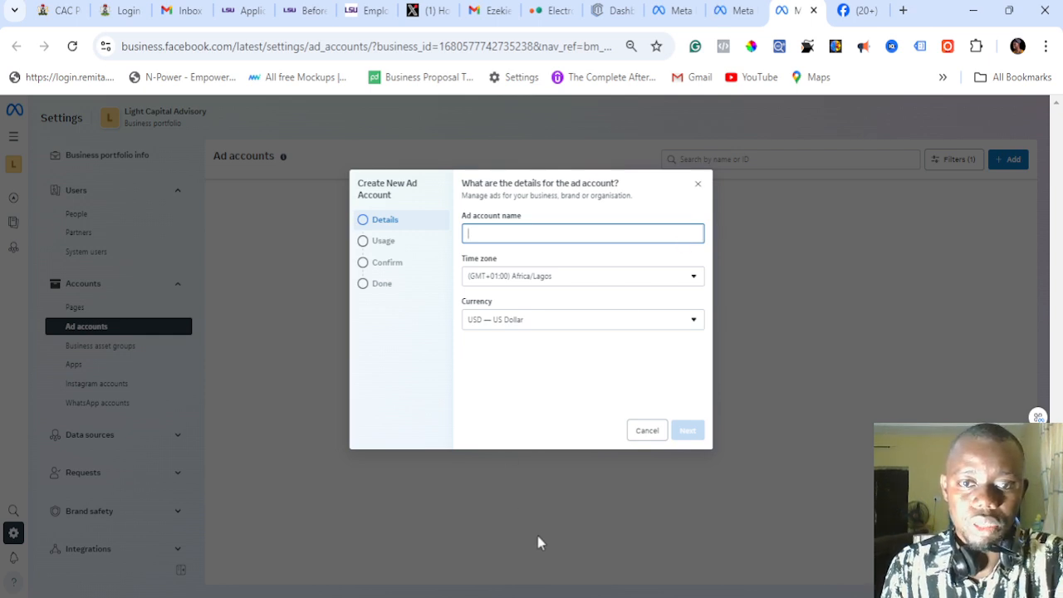
text(lightcapitaladvisory)
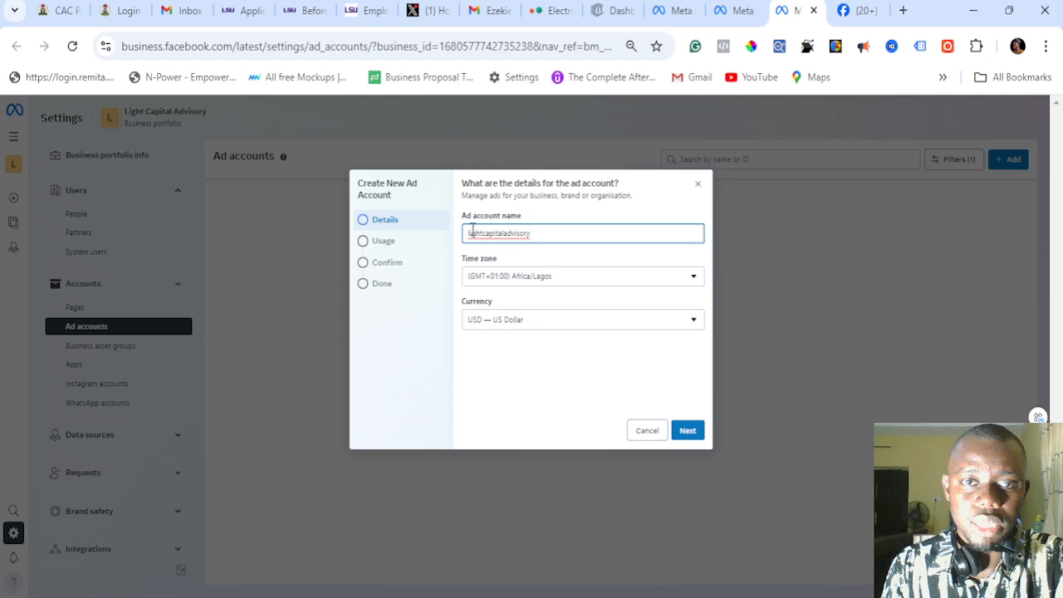
key(BackSpace)
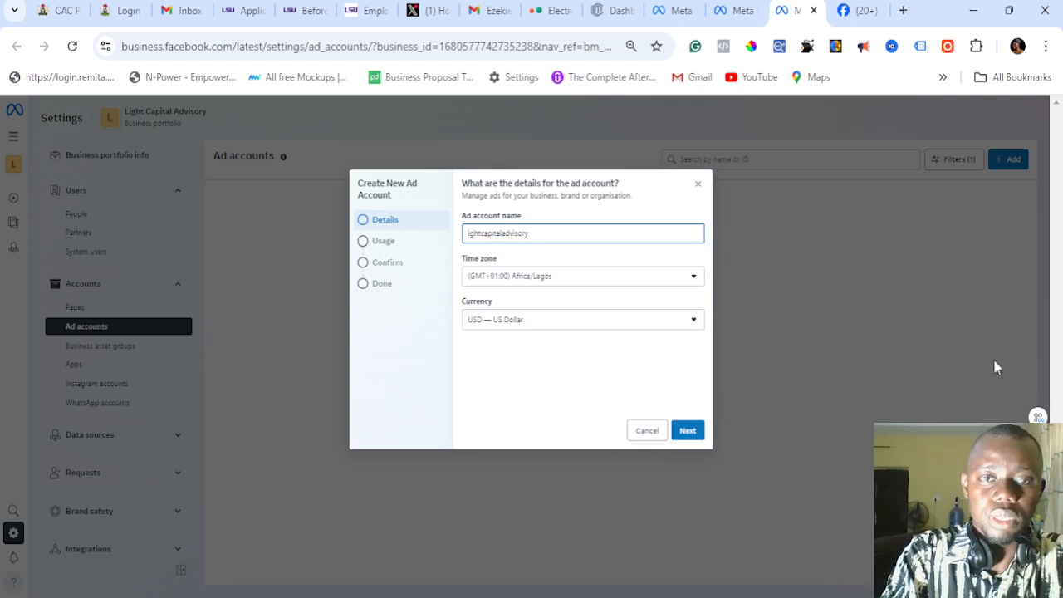
text(L)
key(Right)
key(Right)
key(Right)
key(Right)
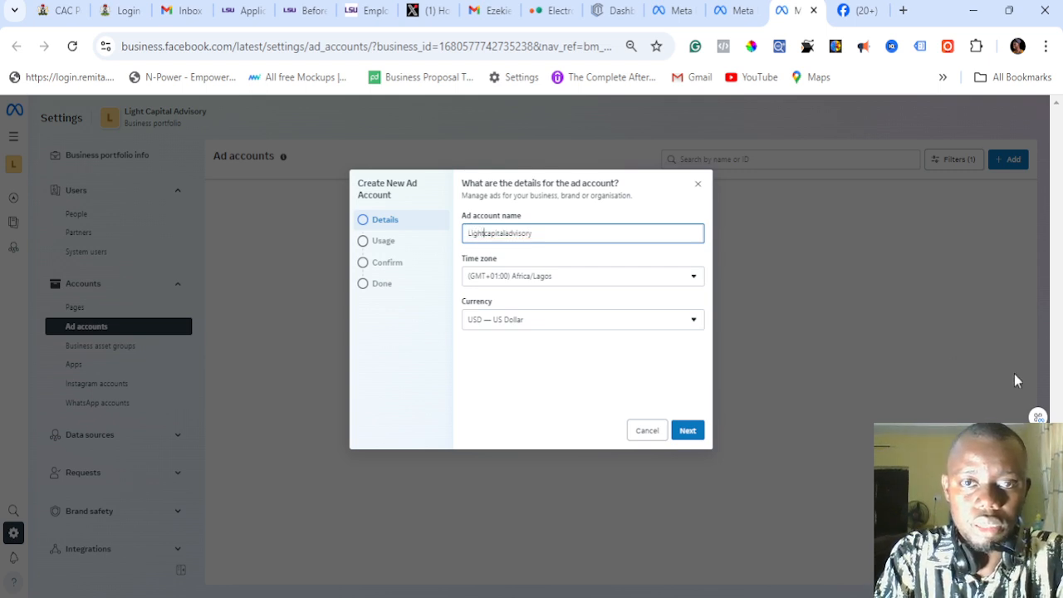
key(Delete)
text(C)
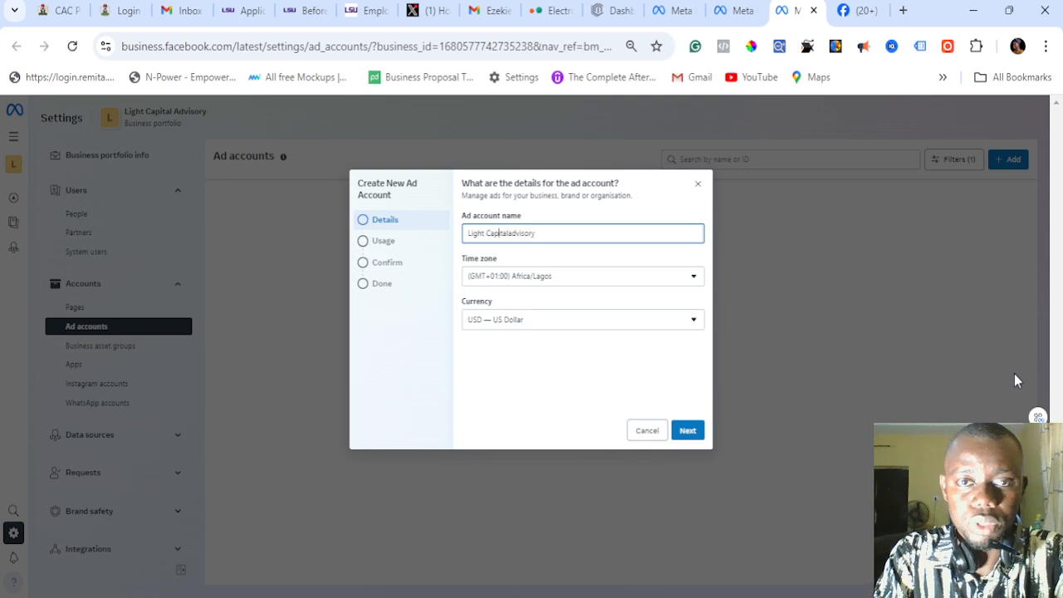
key(Right)
key(Right)
key(Right)
key(Right)
key(Right)
key(Right)
key(Delete)
text(A)
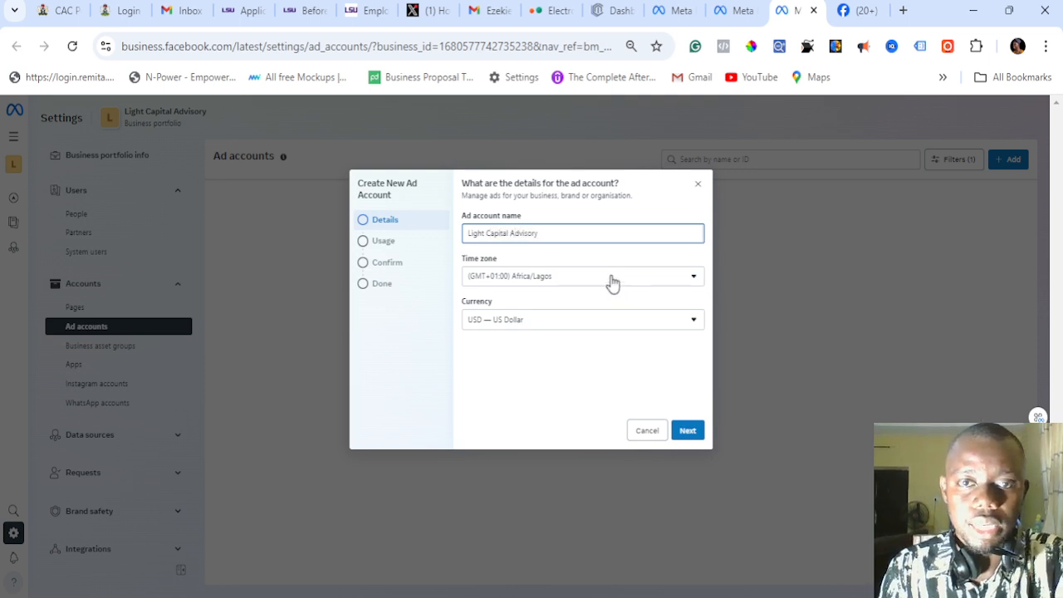
Step: Set the ad account's currency to NGN — Nigerian Naira and proceed to the usage options
click(531, 324)
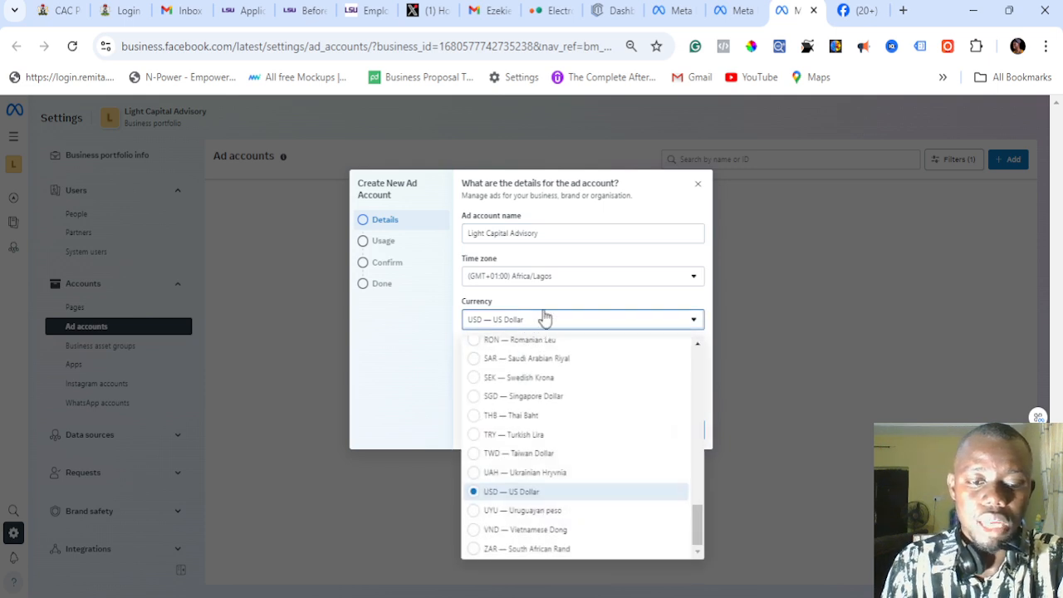
text(ni)
key(Up)
key(Return)
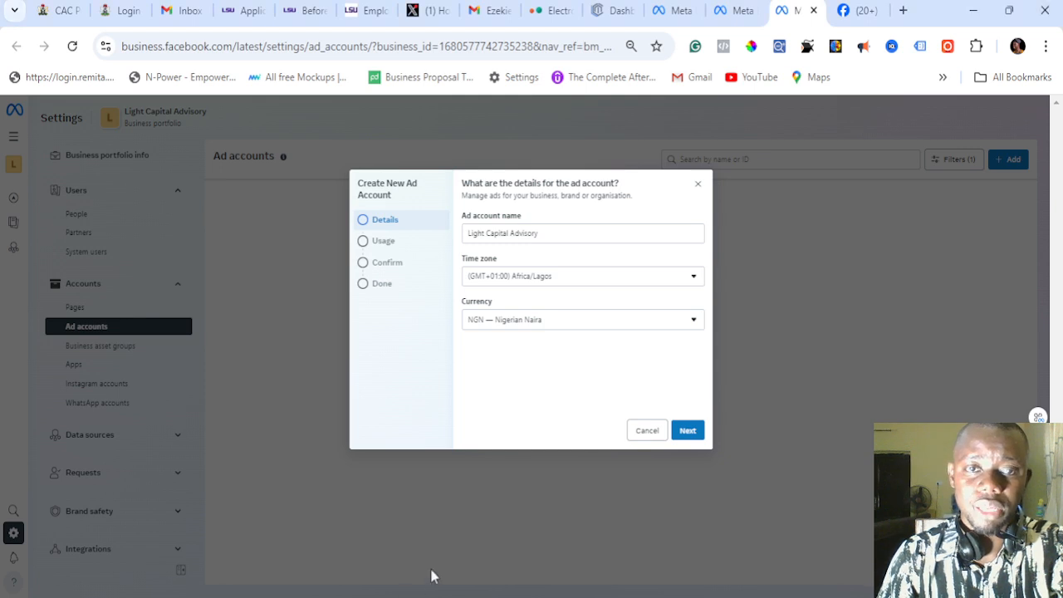
click(688, 440)
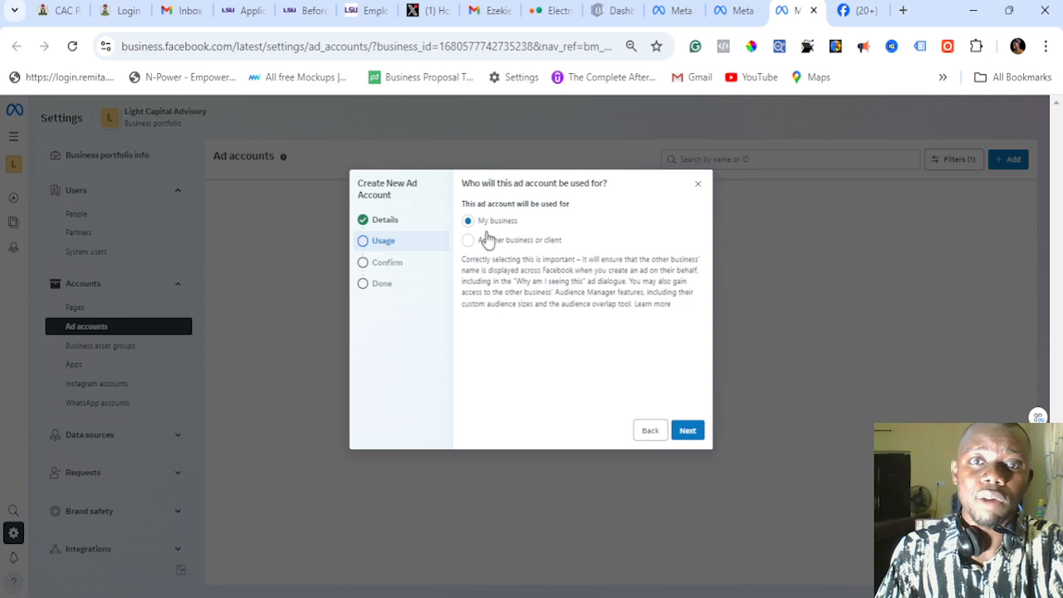
Step: Designate the ad account for My business, then agree to the Meta terms and advertising policies and create it
click(479, 241)
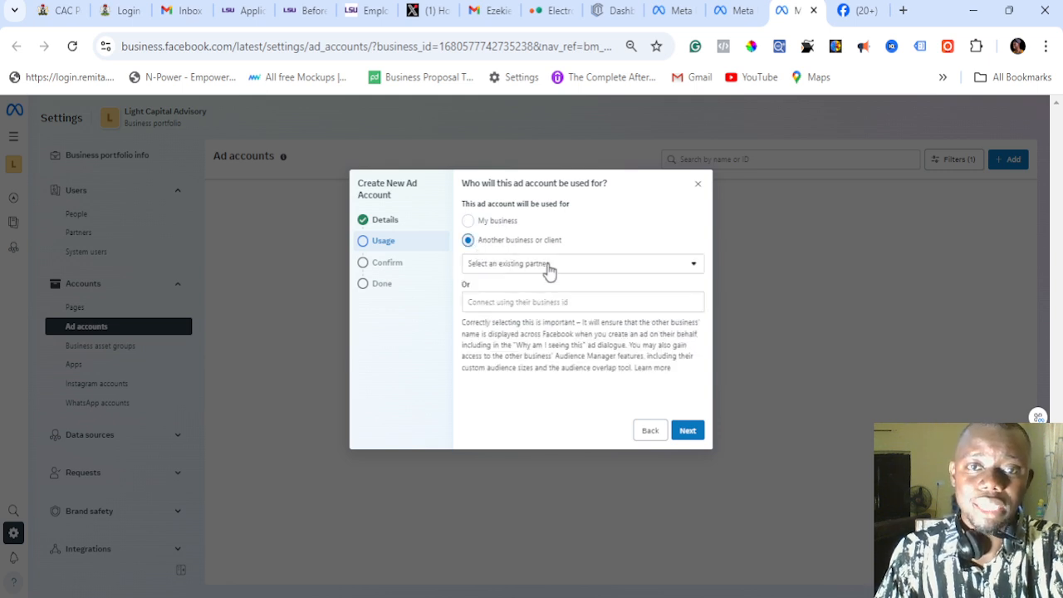
click(517, 264)
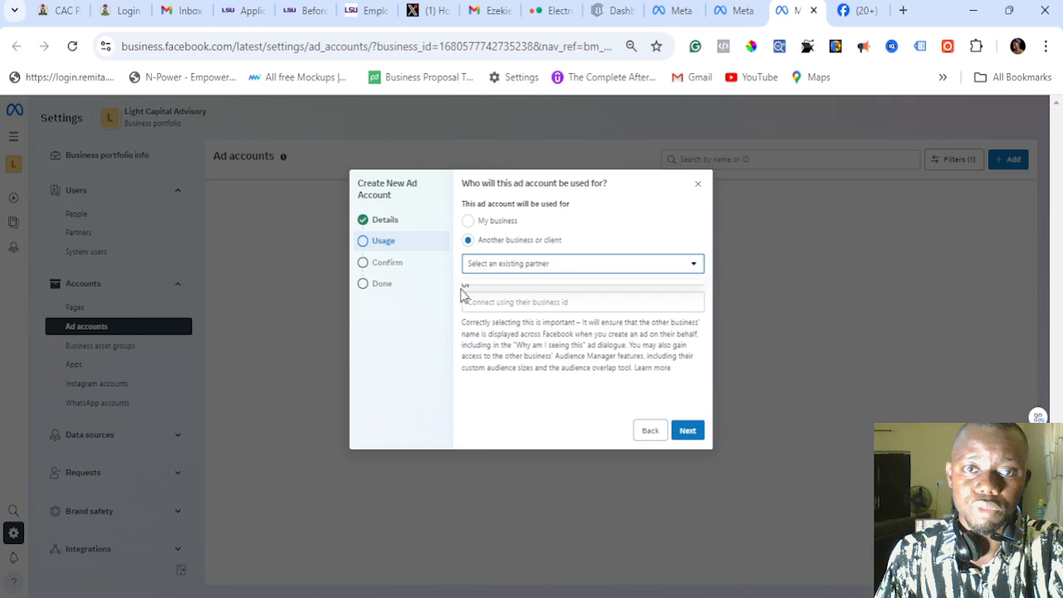
click(469, 222)
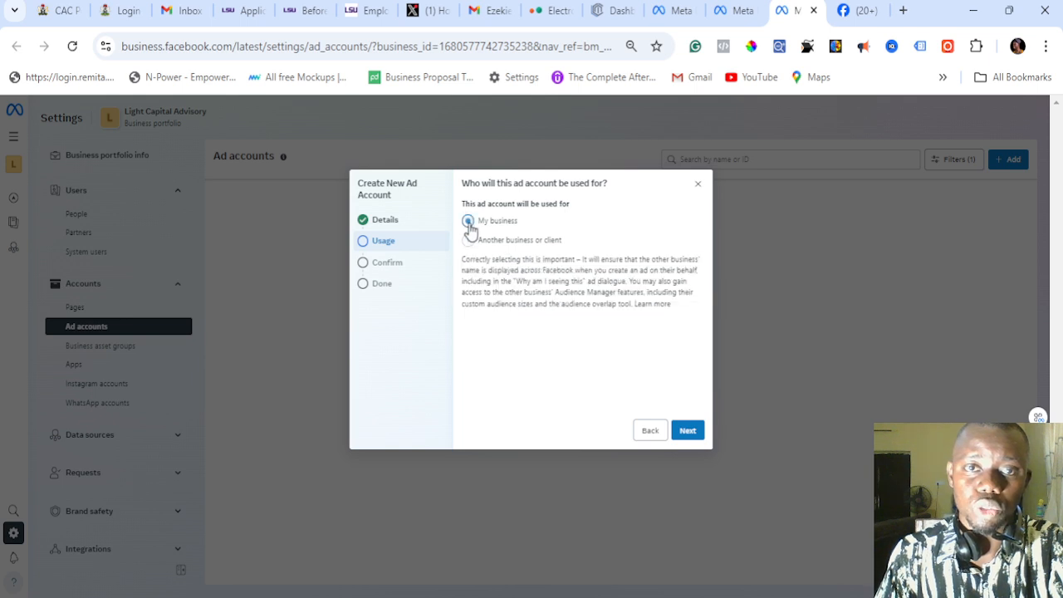
click(688, 433)
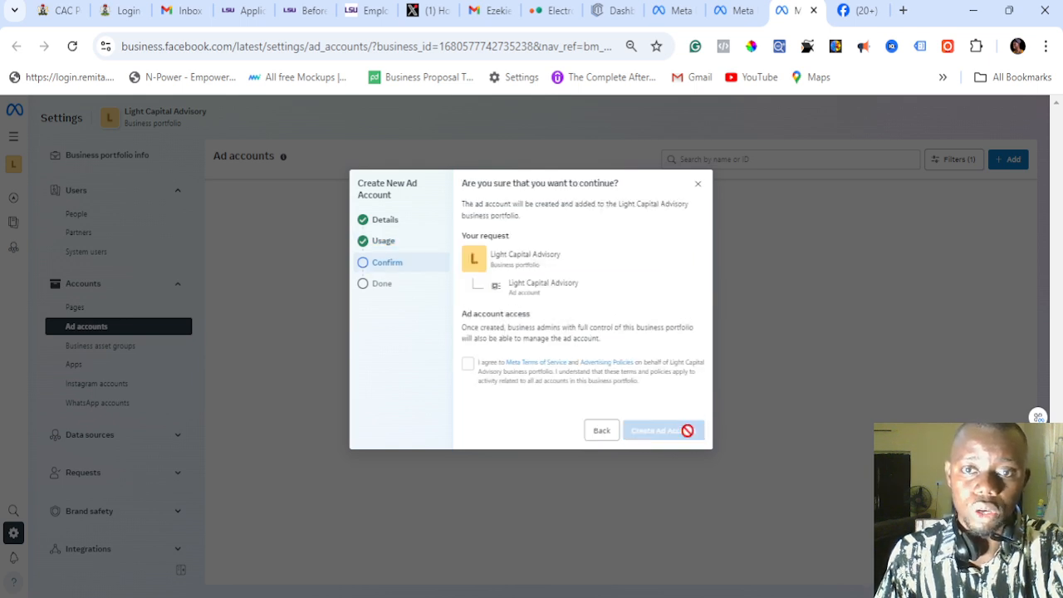
click(467, 365)
click(667, 430)
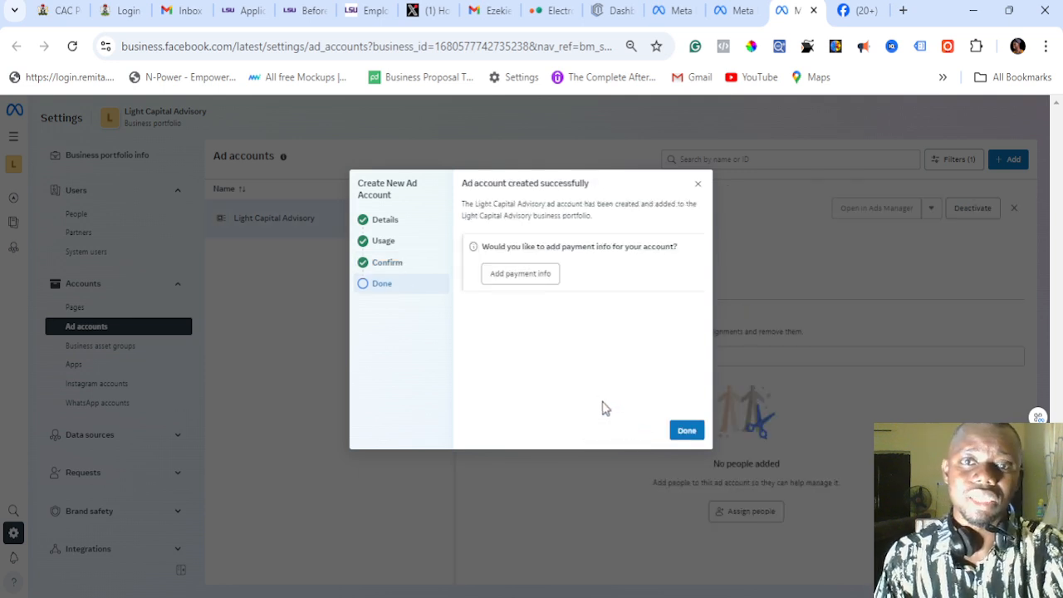
Step: Start adding payment information and accept Nigeria, Nigerian Naira and the Lagos, Africa (GMT+01:00) time zone
scroll(540, 260, up, 5)
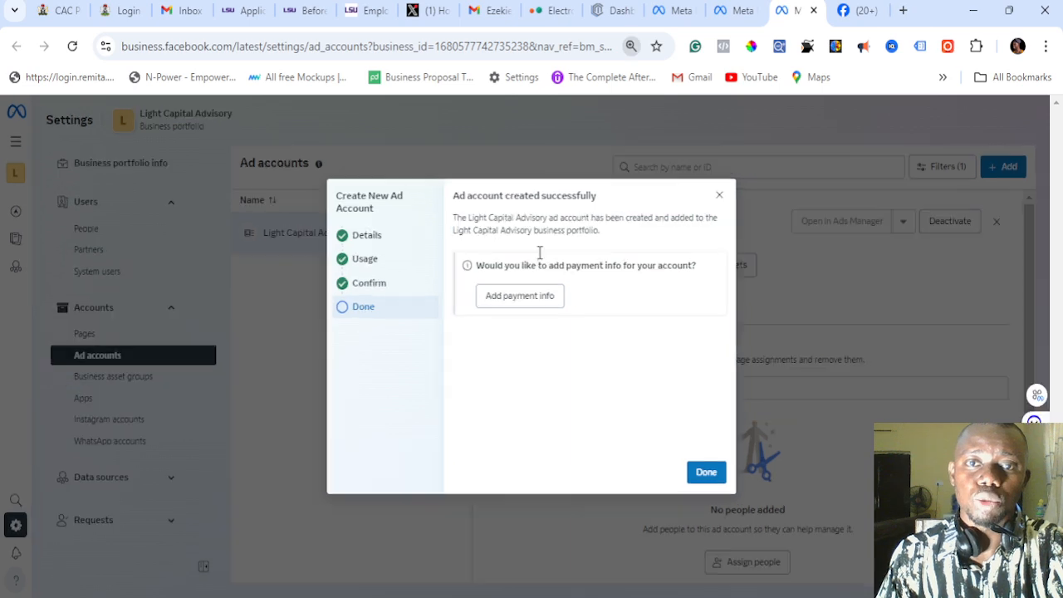
scroll(540, 260, down, 1)
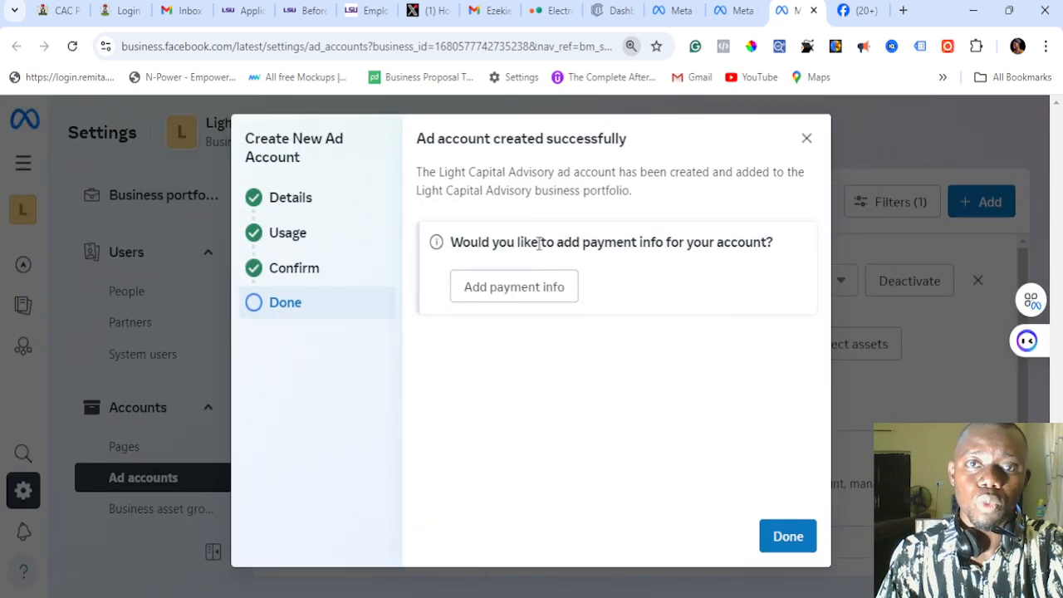
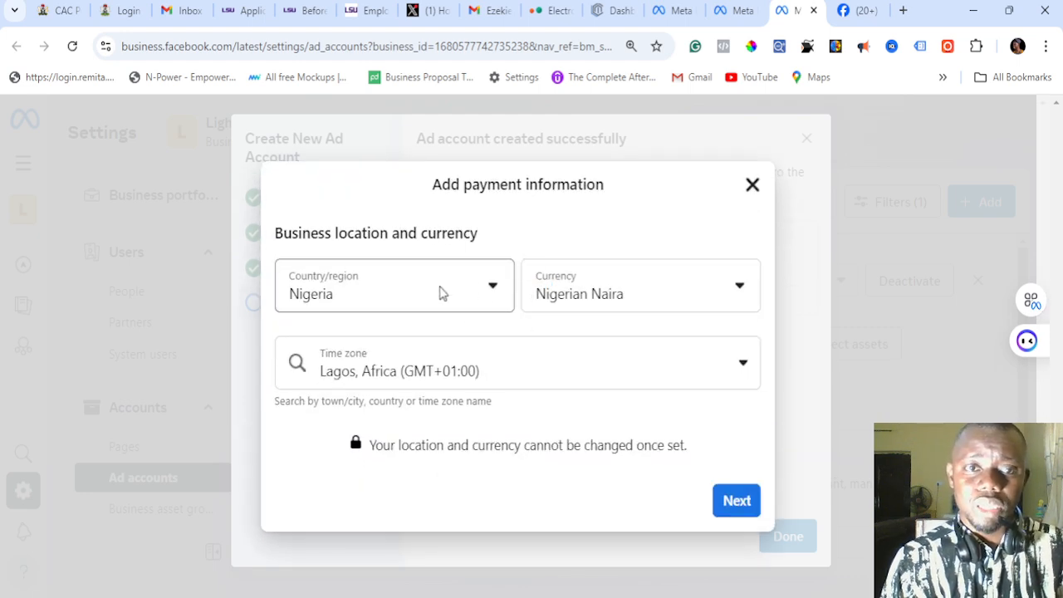
click(440, 291)
click(625, 298)
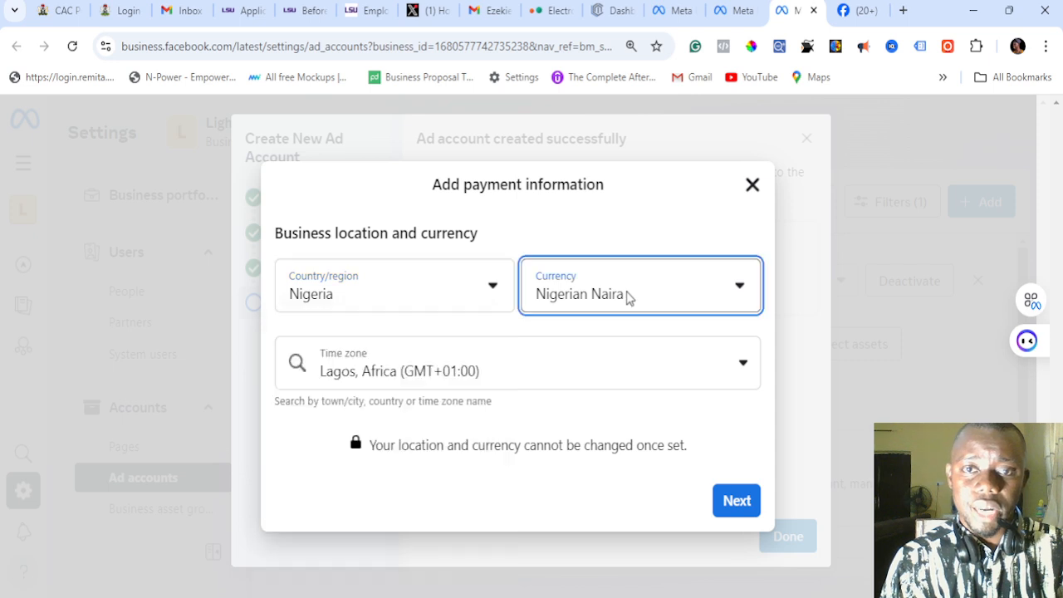
click(311, 431)
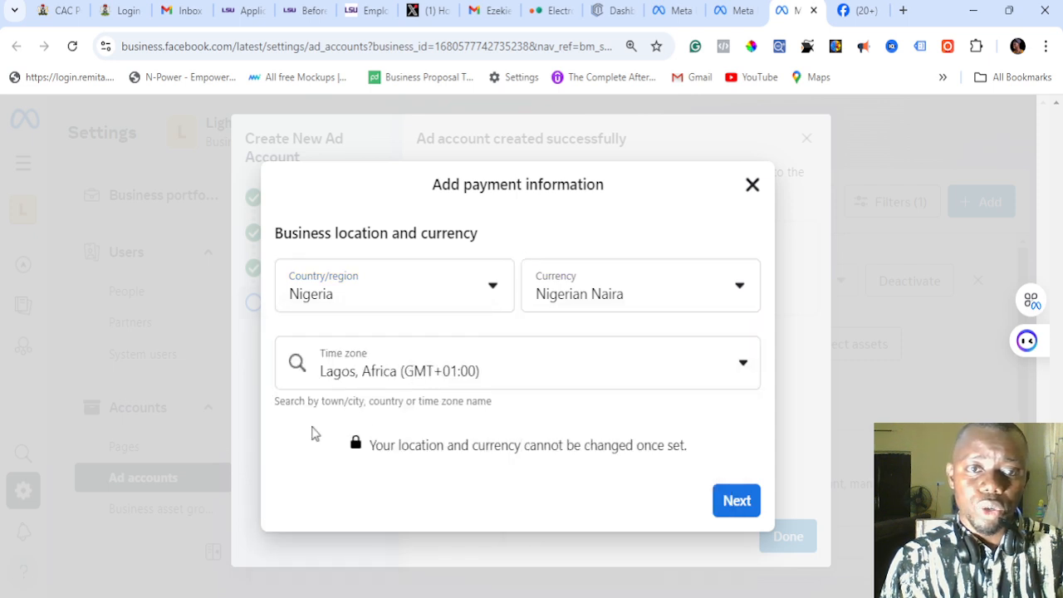
click(735, 508)
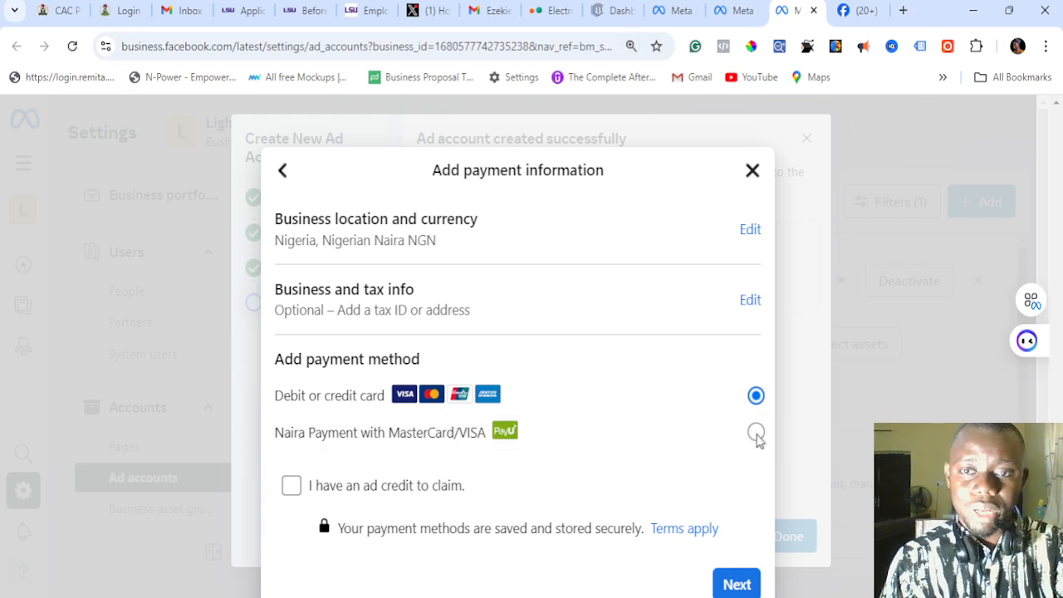
Step: Choose Naira Payment with MasterCard/VISA as the payment method and indicate that there is an ad credit to claim
key(ctrl+plus)
key(ctrl+plus)
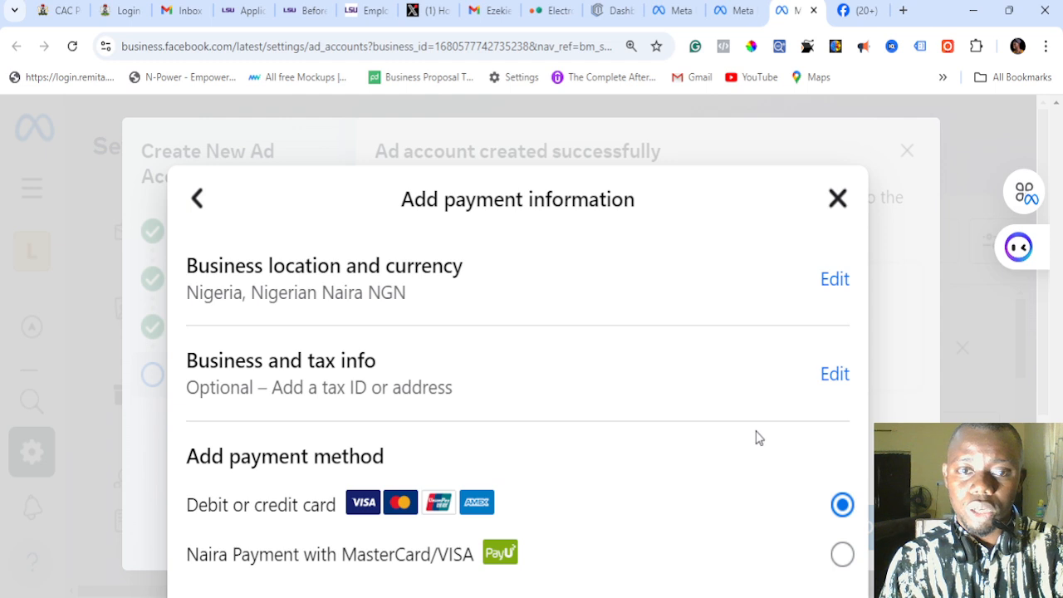
scroll(743, 420, down, 2)
click(812, 387)
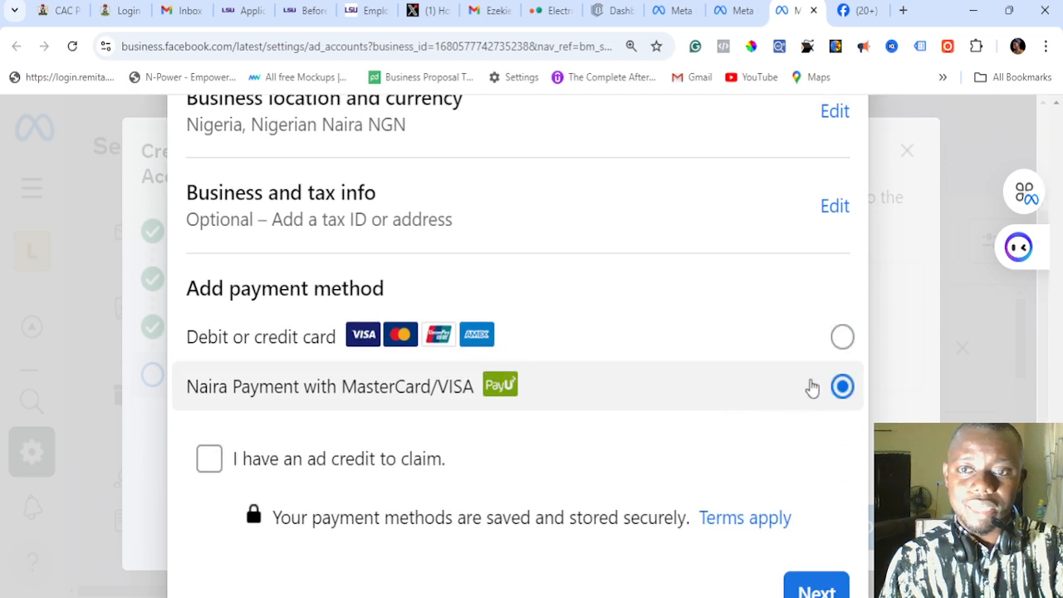
key(ctrl+minus)
key(ctrl+minus)
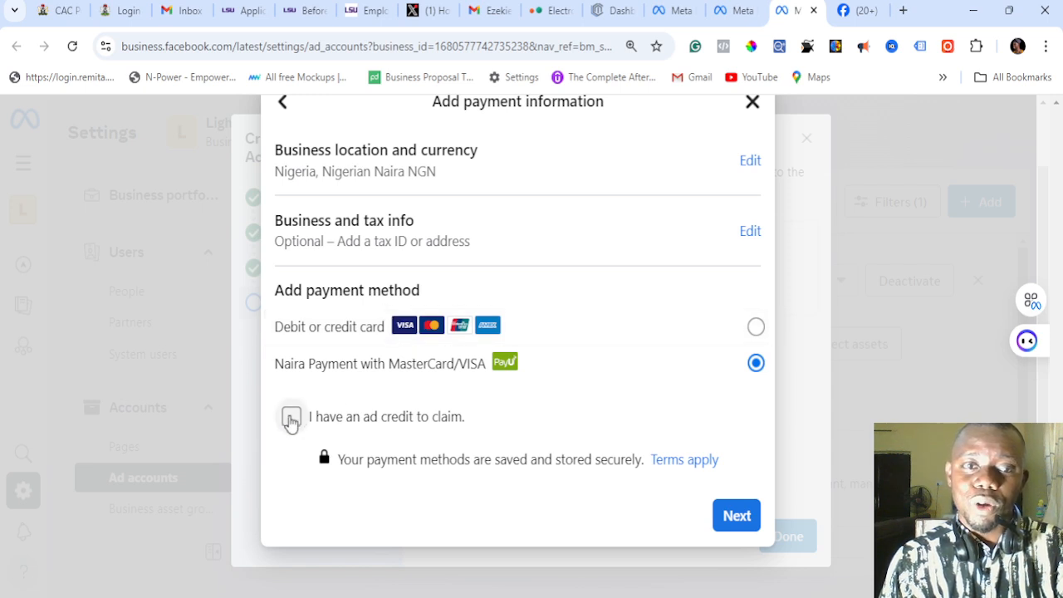
click(290, 417)
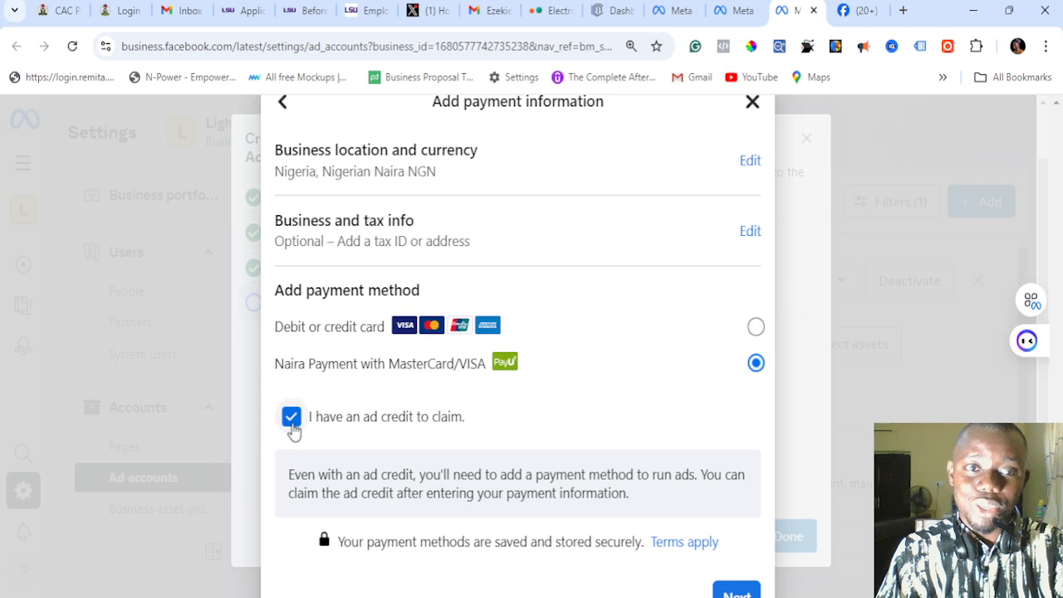
Step: Remove the ad credit claim, continue with Naira Payment with MasterCard/VISA, and skip the optional VAT ID
click(292, 421)
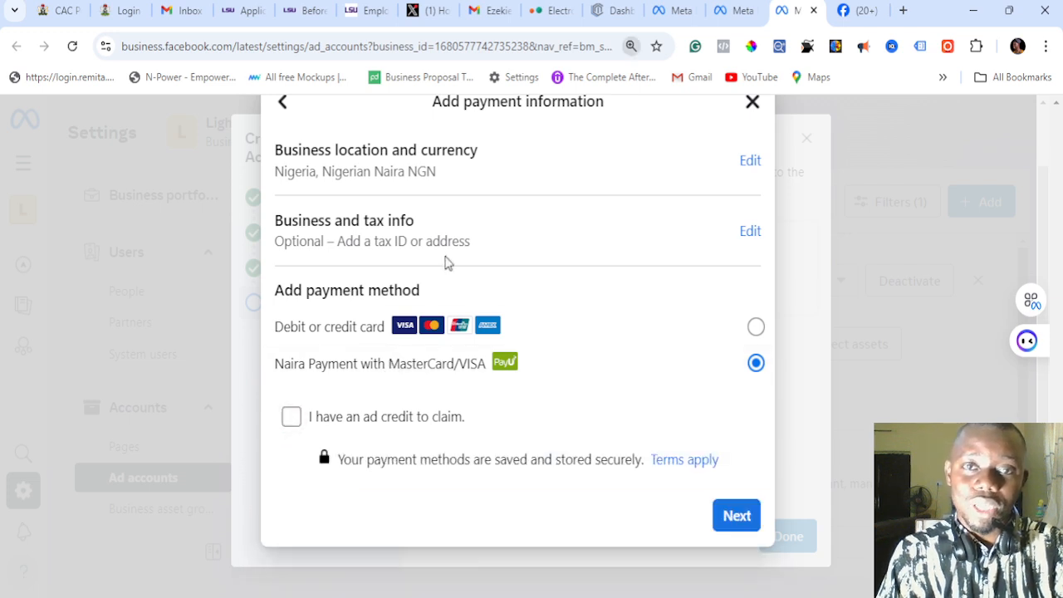
key(ctrl+minus)
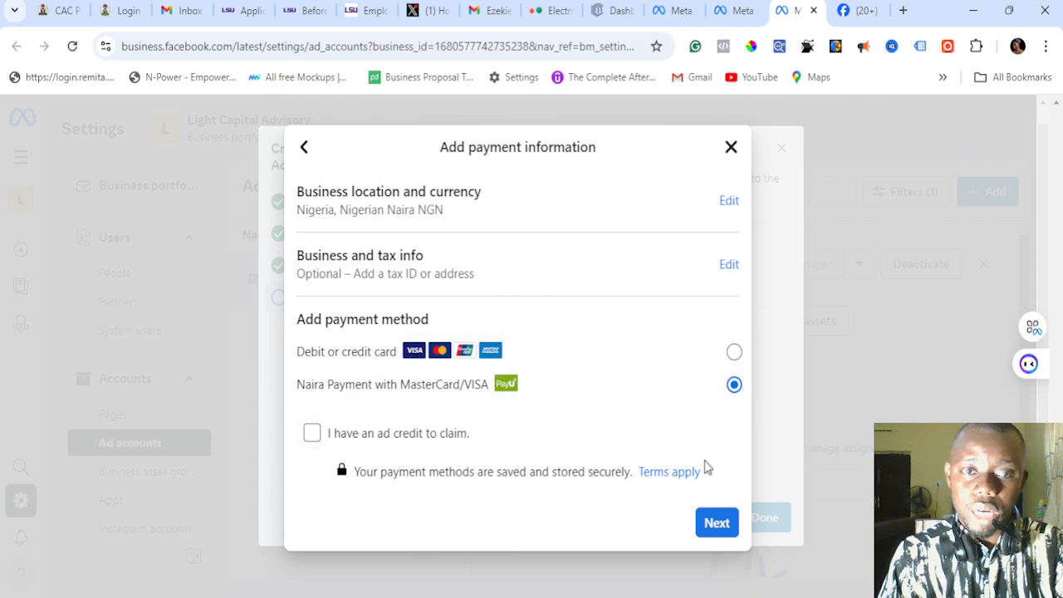
click(718, 522)
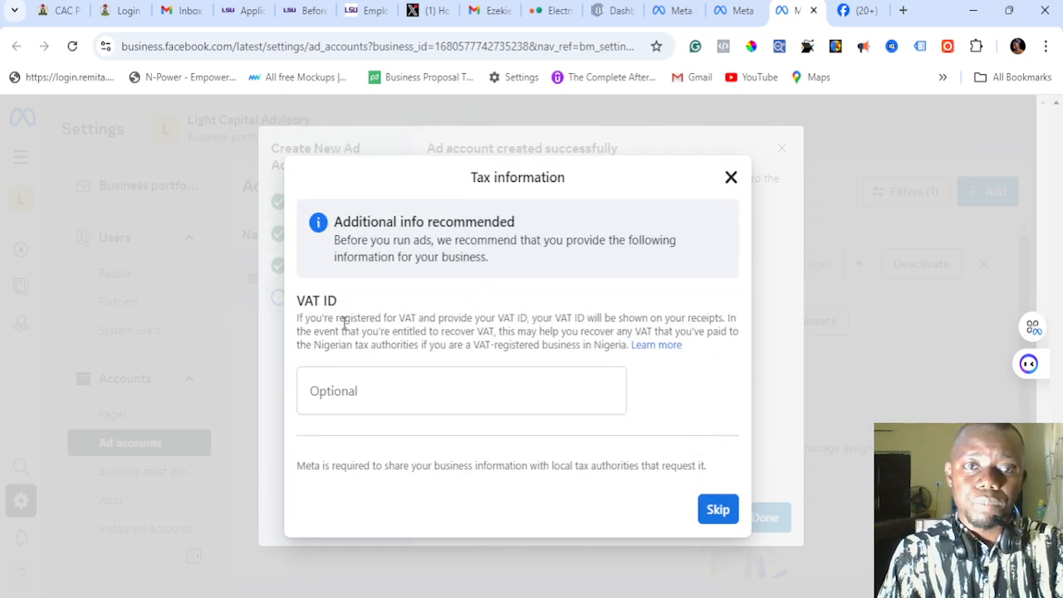
click(716, 512)
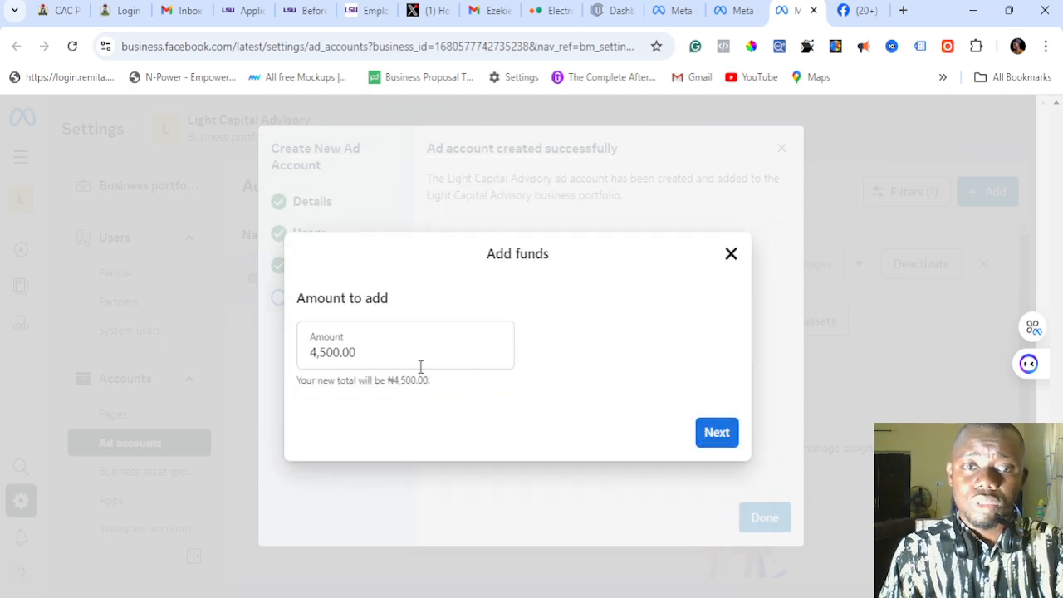
Step: Set the amount of funds to add to 5000 and proceed to the PayU payment page
drag(387, 362, 266, 346)
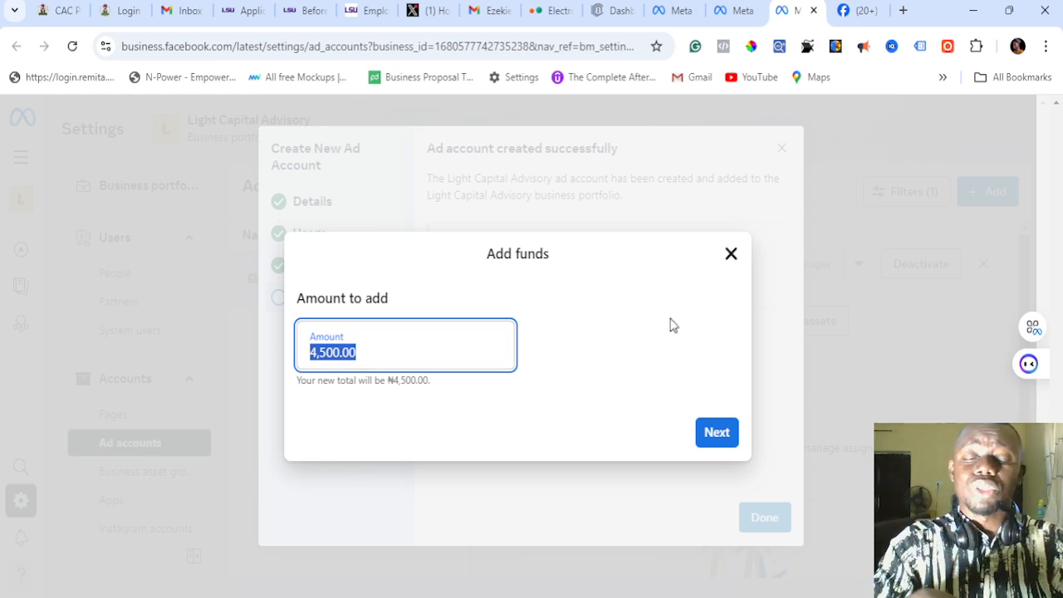
text(5000)
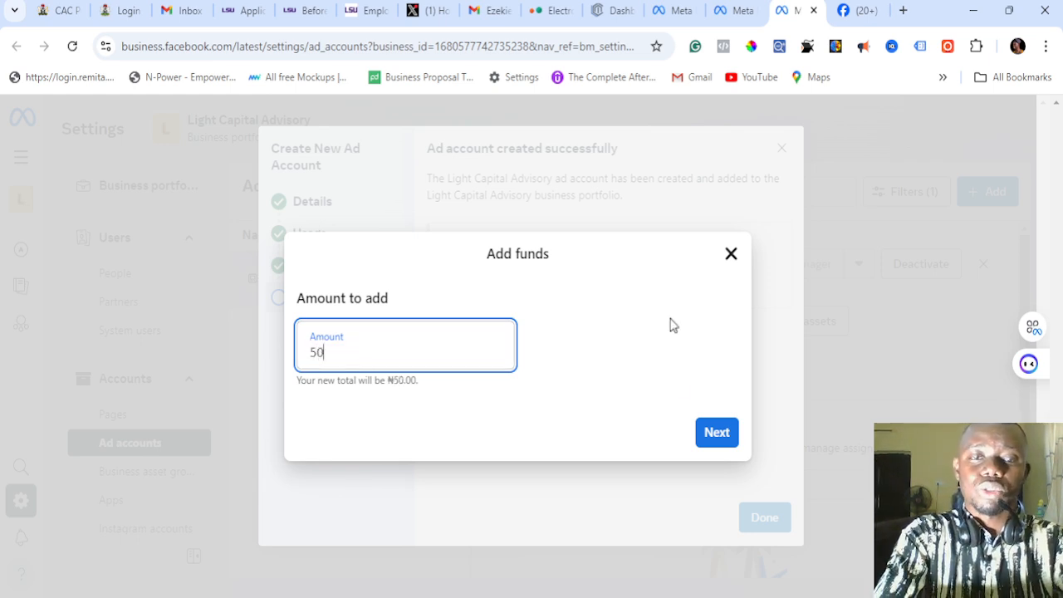
click(718, 441)
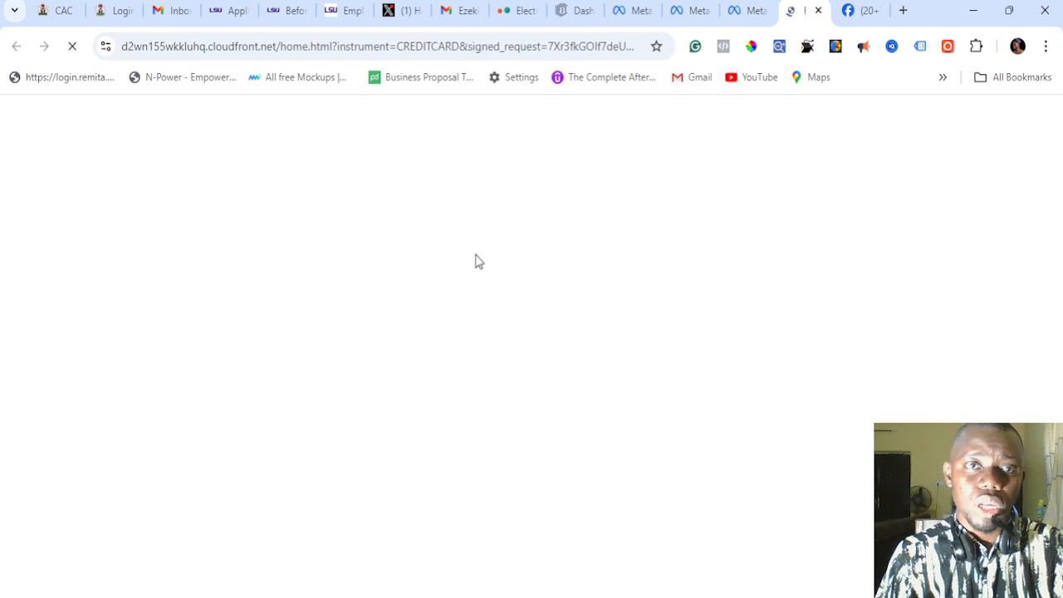
Step: Return to the business portfolio's settings page and dismiss the Add funds dialog
click(745, 11)
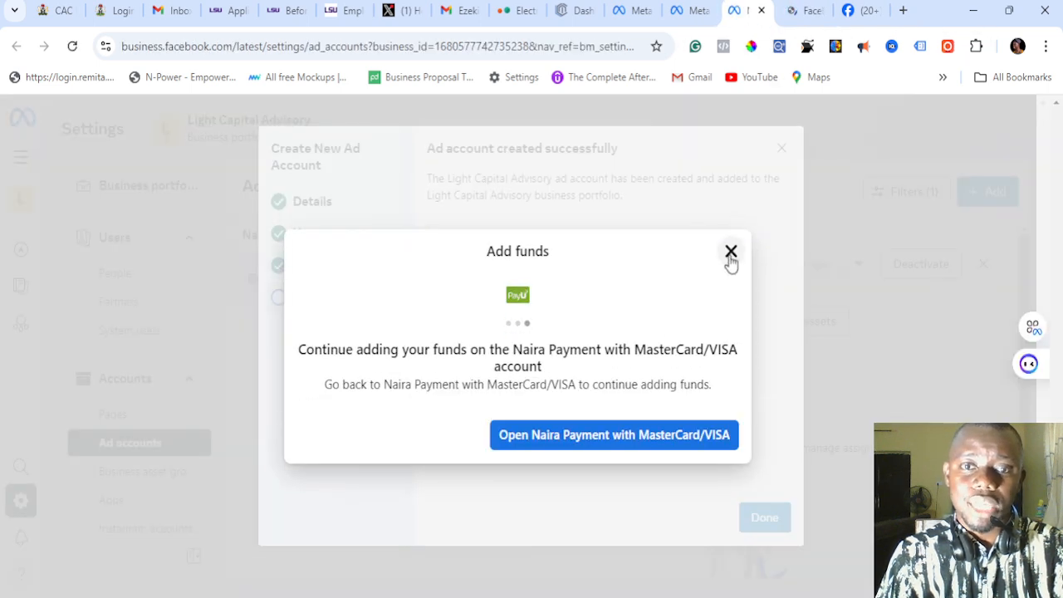
click(730, 252)
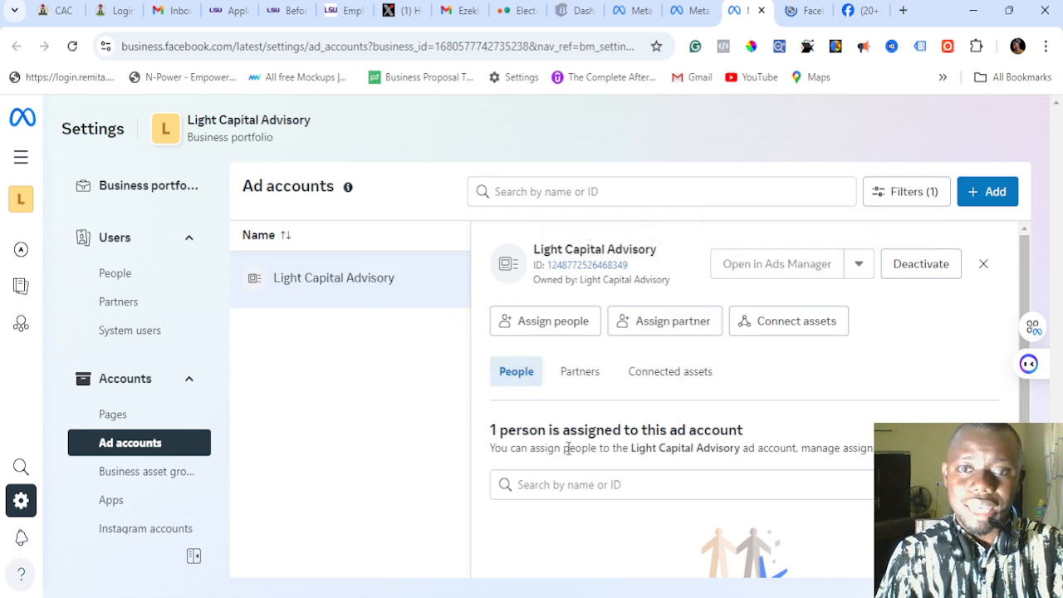
drag(491, 431, 763, 445)
click(406, 402)
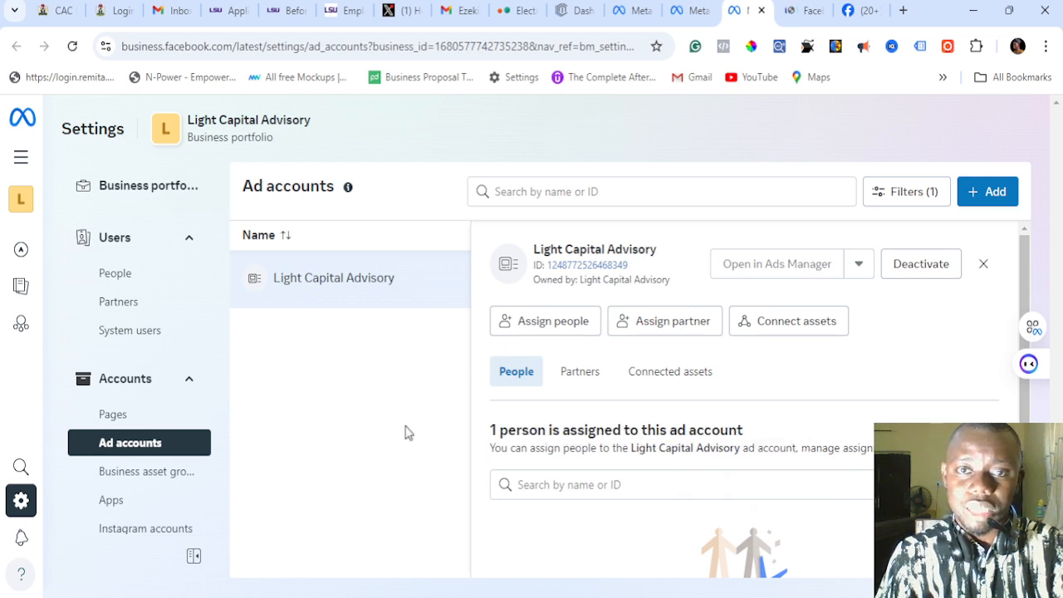
Step: Check who has access to the Light Capital Advisory ad account in the account list and in its details
click(983, 263)
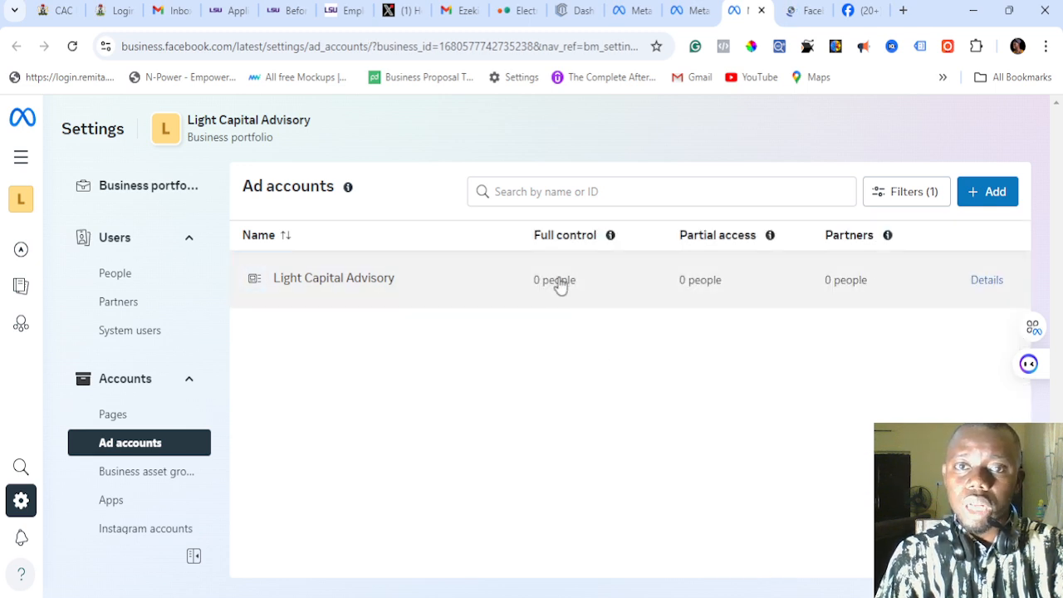
click(406, 286)
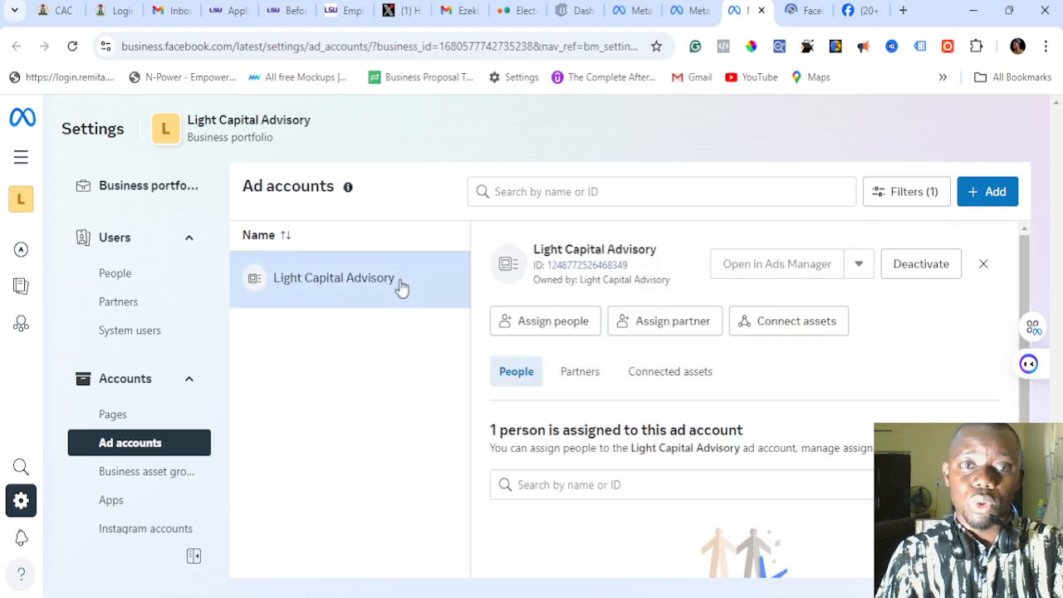
scroll(660, 398, down, 2)
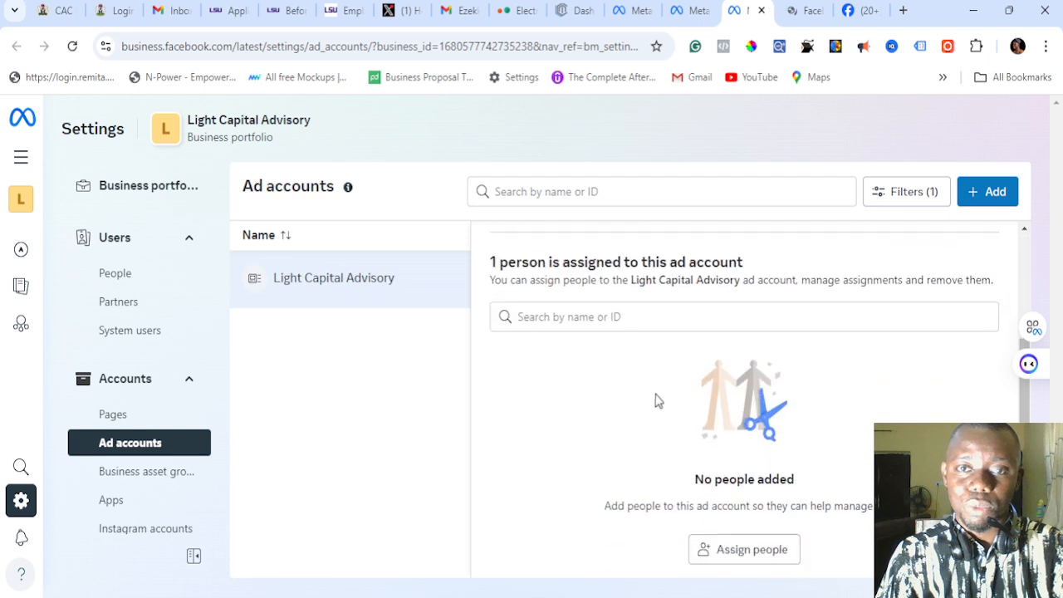
scroll(656, 397, up, 1)
scroll(656, 399, down, 1)
scroll(648, 390, up, 2)
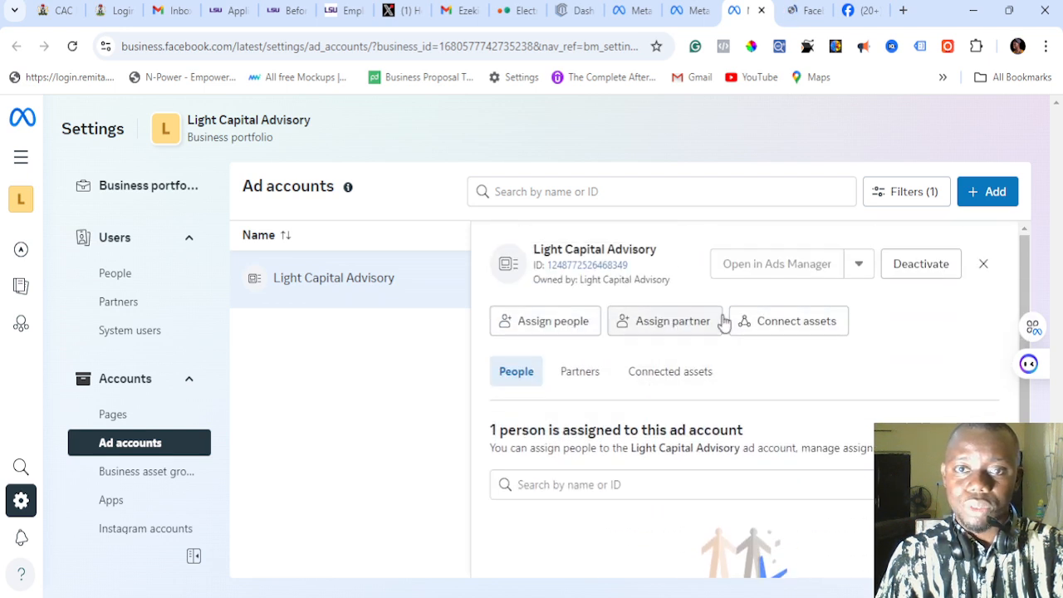
Step: Assign the listed person to the ad account with the full control permission Manage ad accounts
click(542, 324)
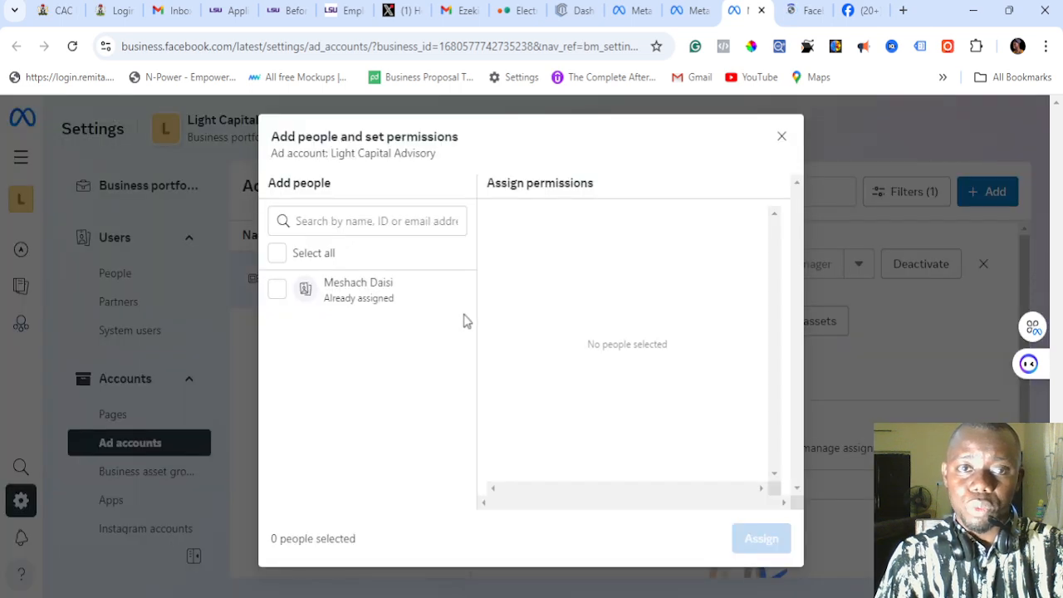
click(288, 290)
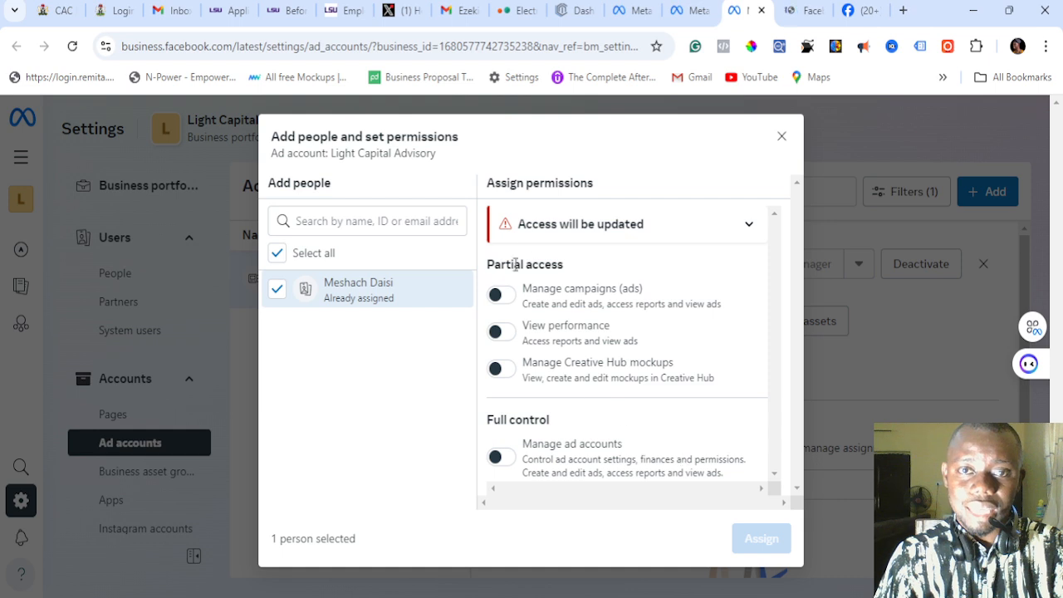
click(280, 254)
click(277, 293)
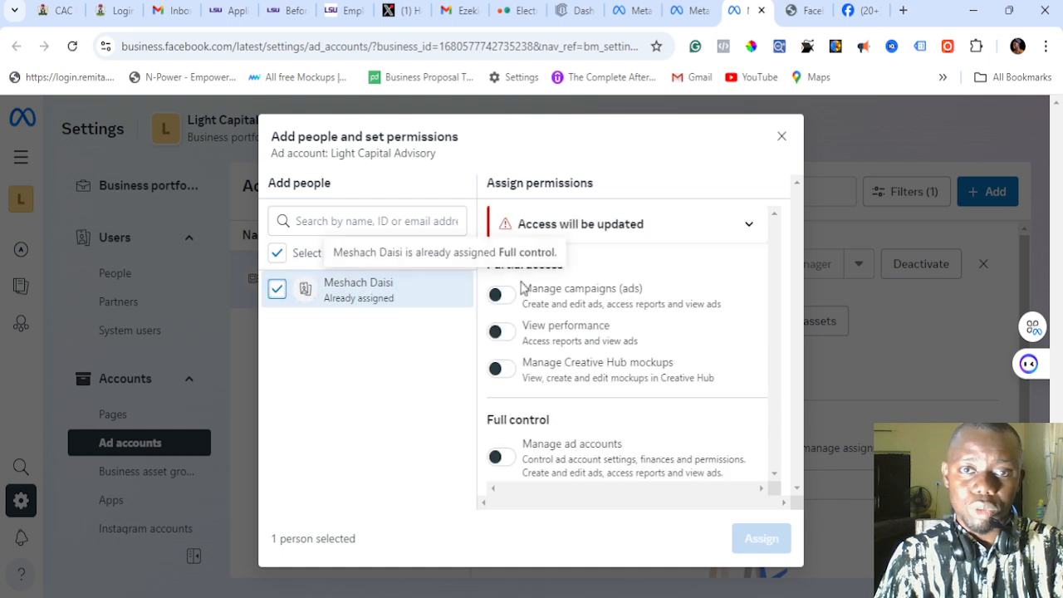
click(496, 298)
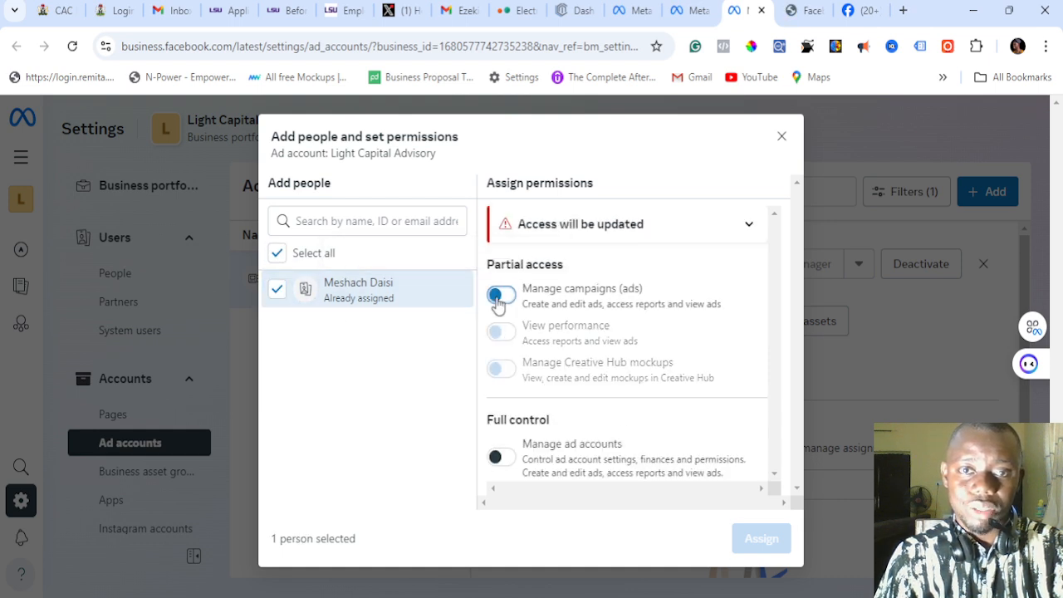
click(500, 457)
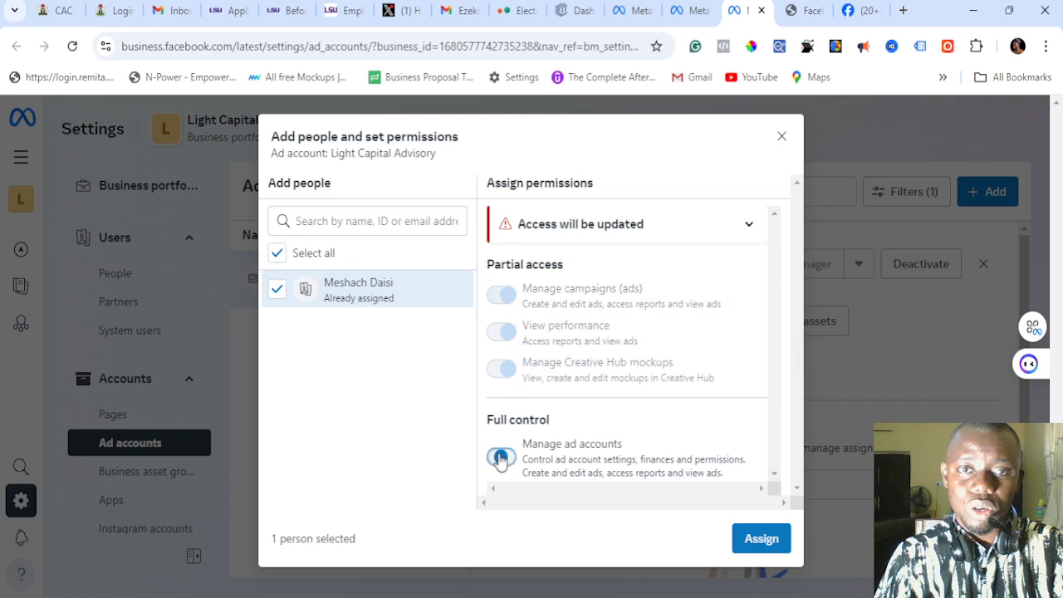
click(759, 541)
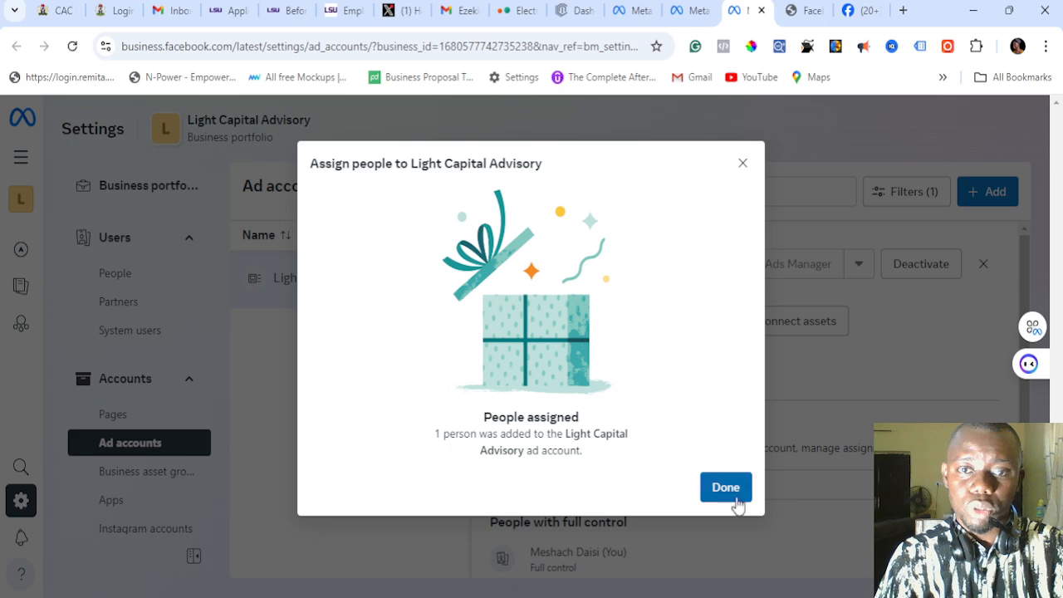
click(726, 488)
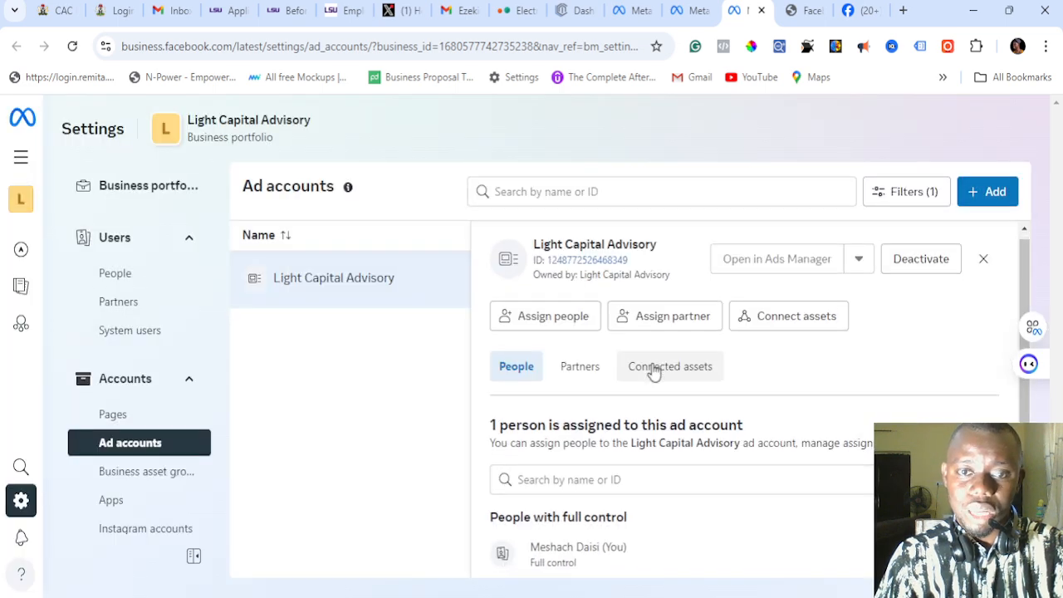
Step: Review the people with full control of the ad account, then close its details and reload the page
scroll(627, 448, down, 1)
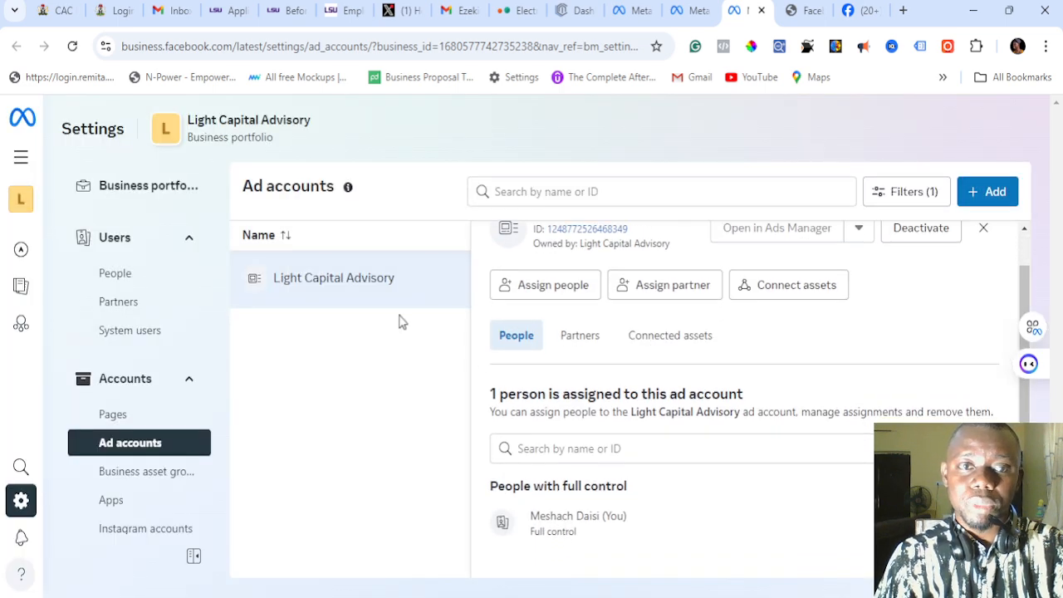
click(437, 265)
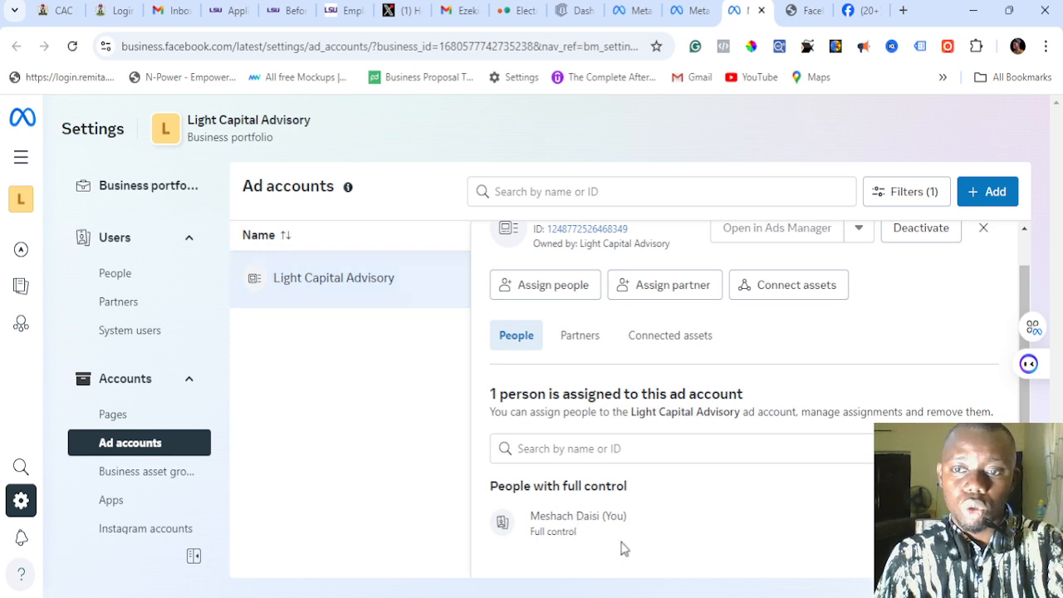
click(983, 229)
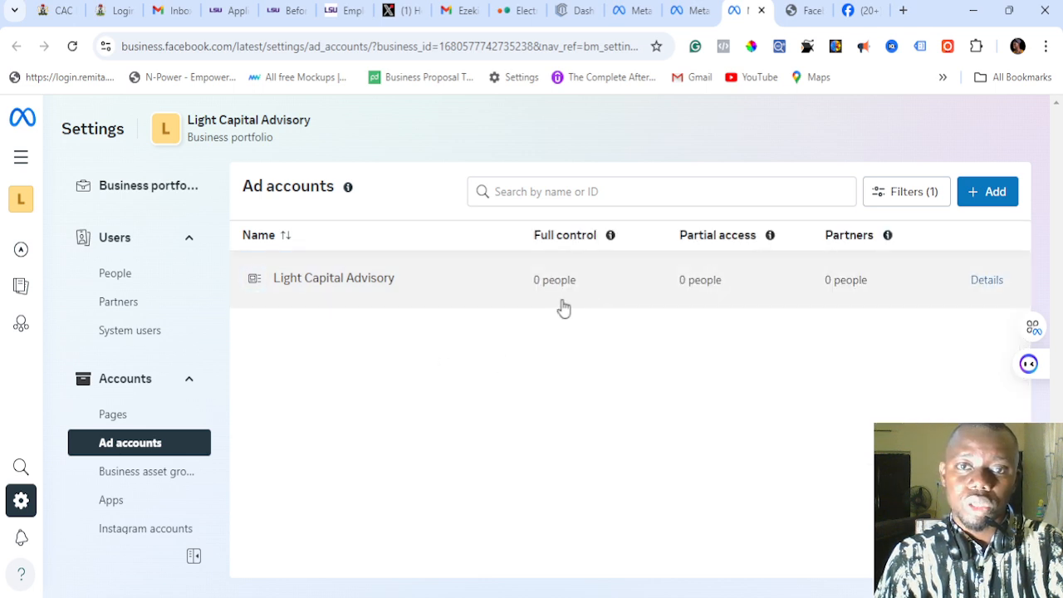
click(73, 48)
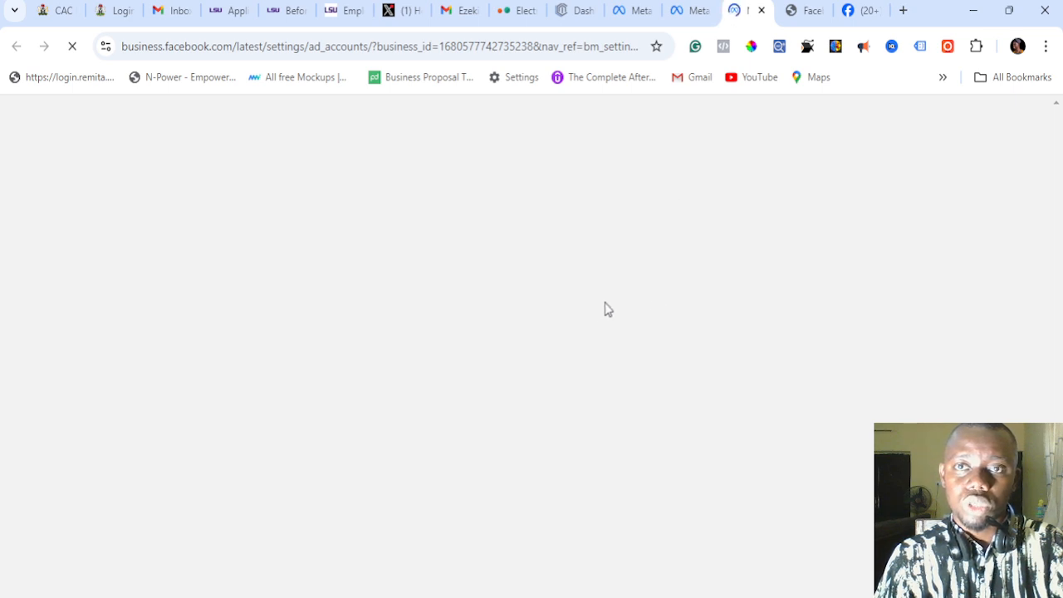
Step: Look at the PayU payment page, then return to the ad accounts list and close the account's details
click(793, 10)
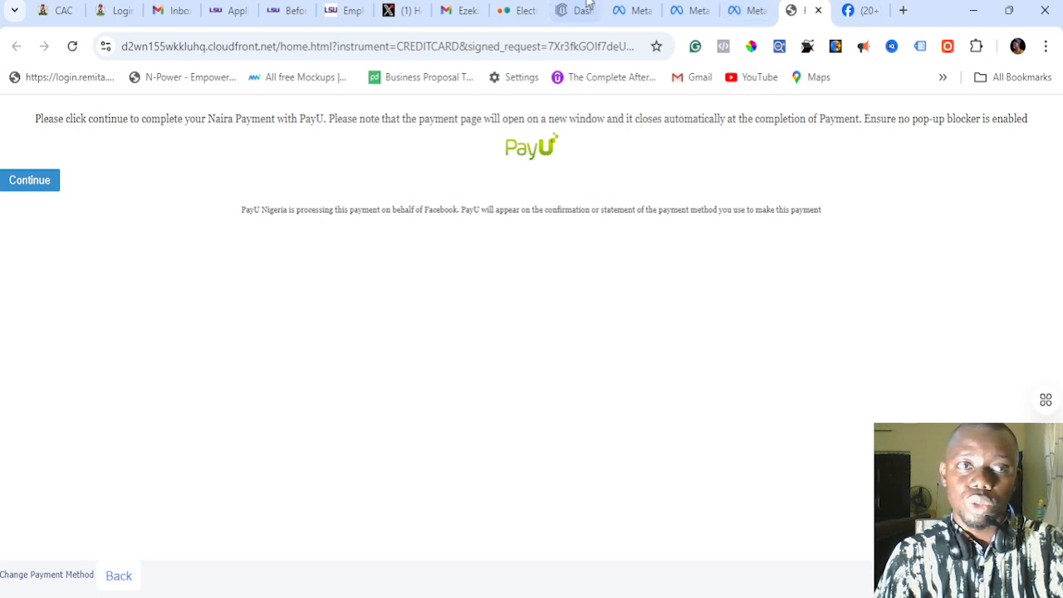
click(754, 8)
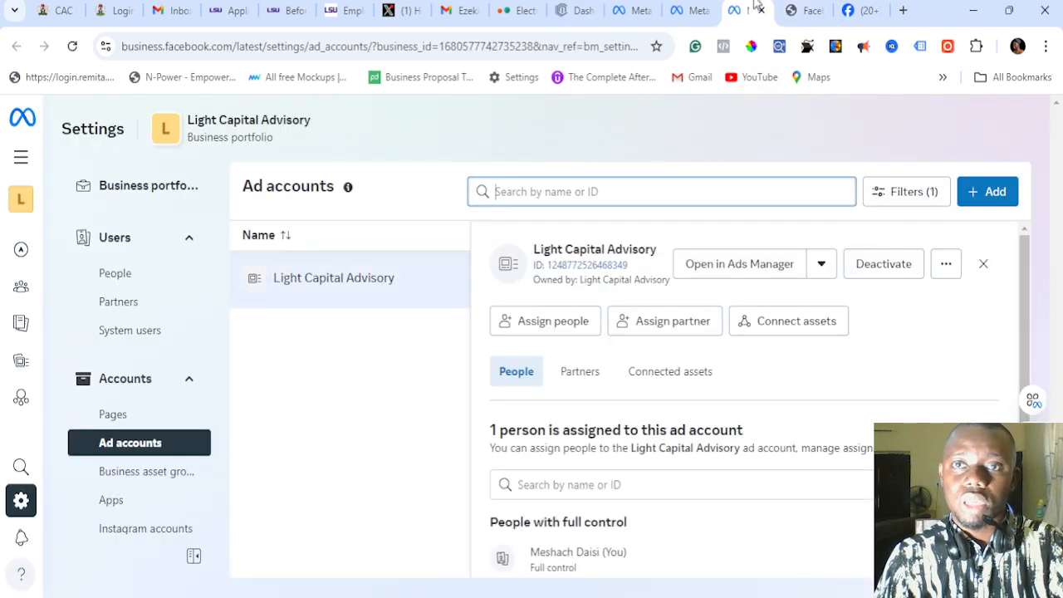
click(412, 373)
click(984, 263)
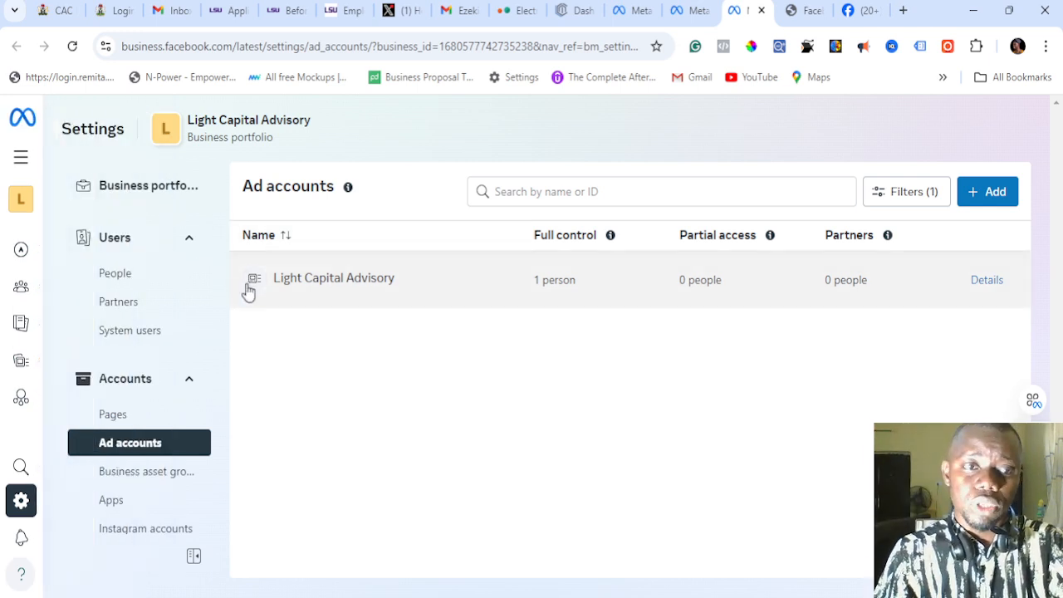
Step: Start creating a new Facebook Page in the business portfolio's Pages settings
click(146, 424)
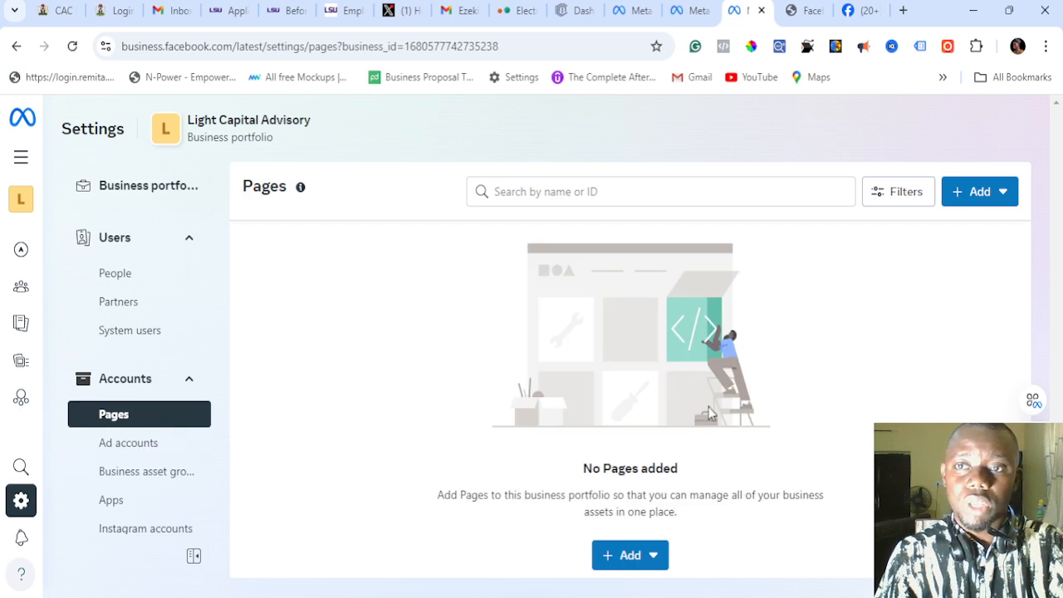
click(631, 558)
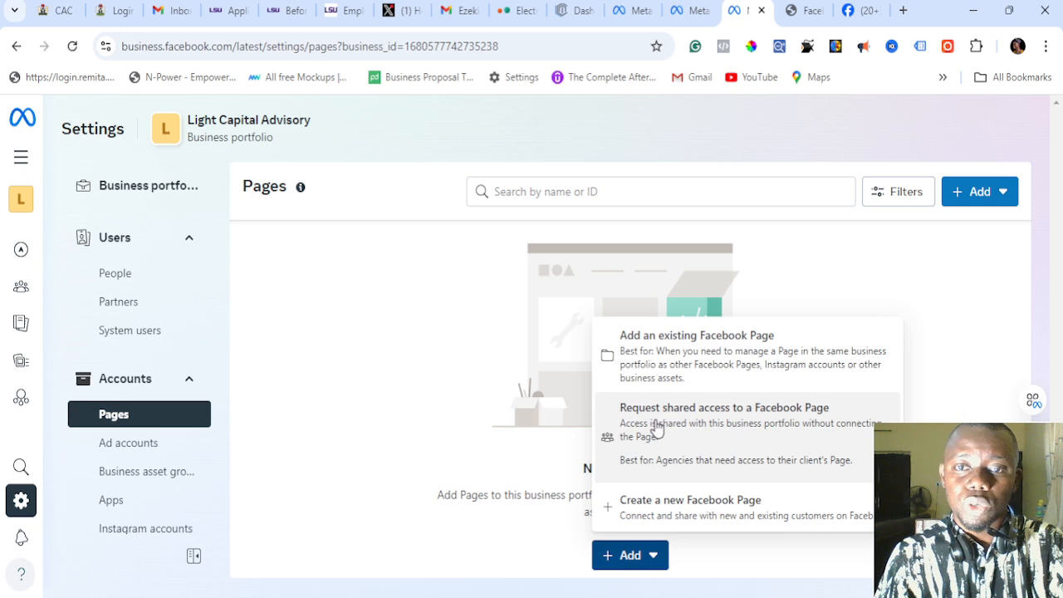
click(706, 502)
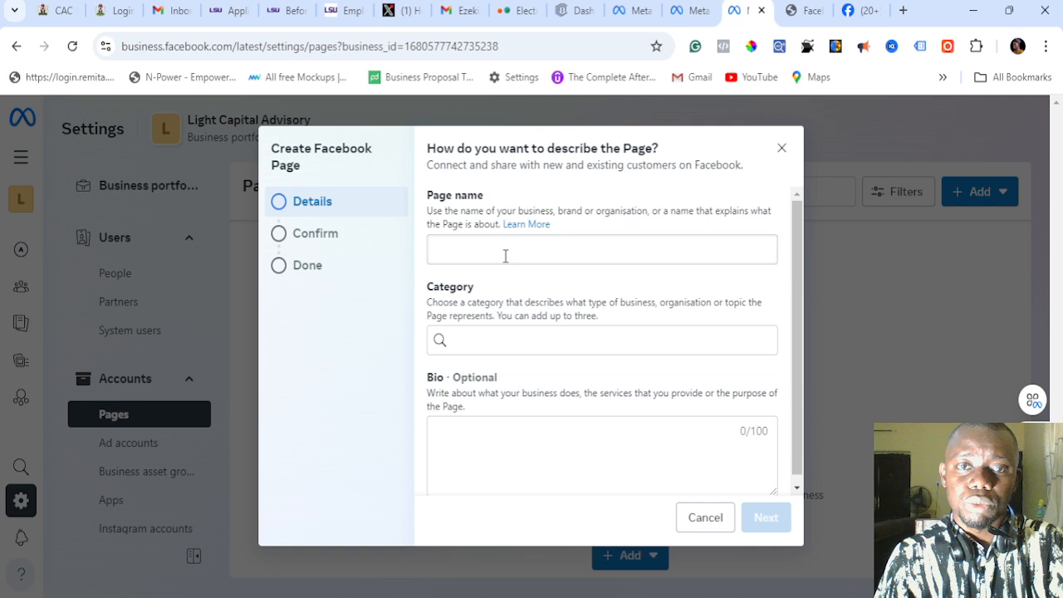
Step: Enter lightcapitaladvisory as the new Facebook Page's name
click(504, 251)
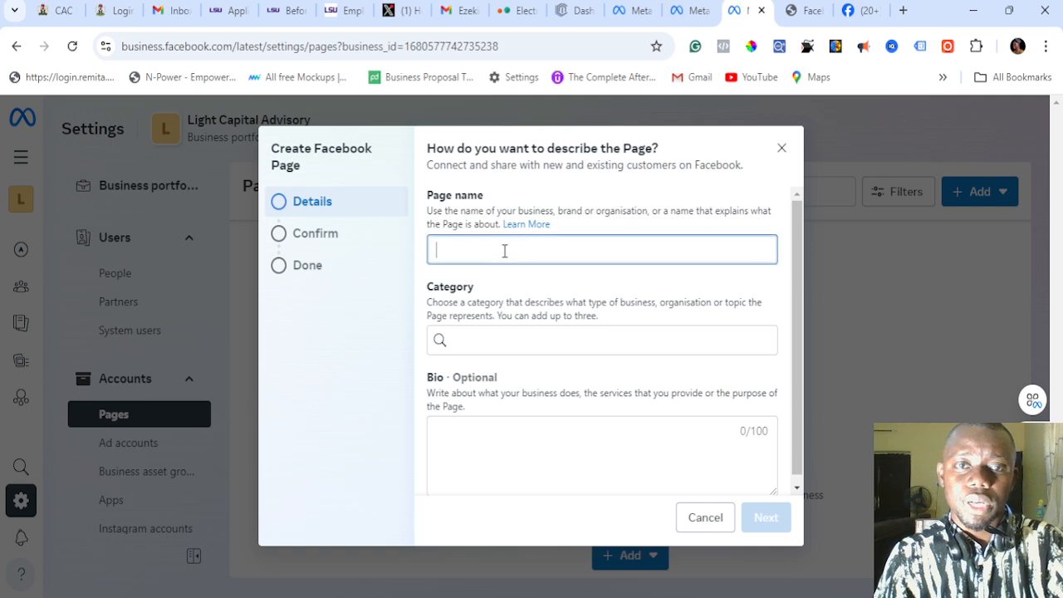
text(L)
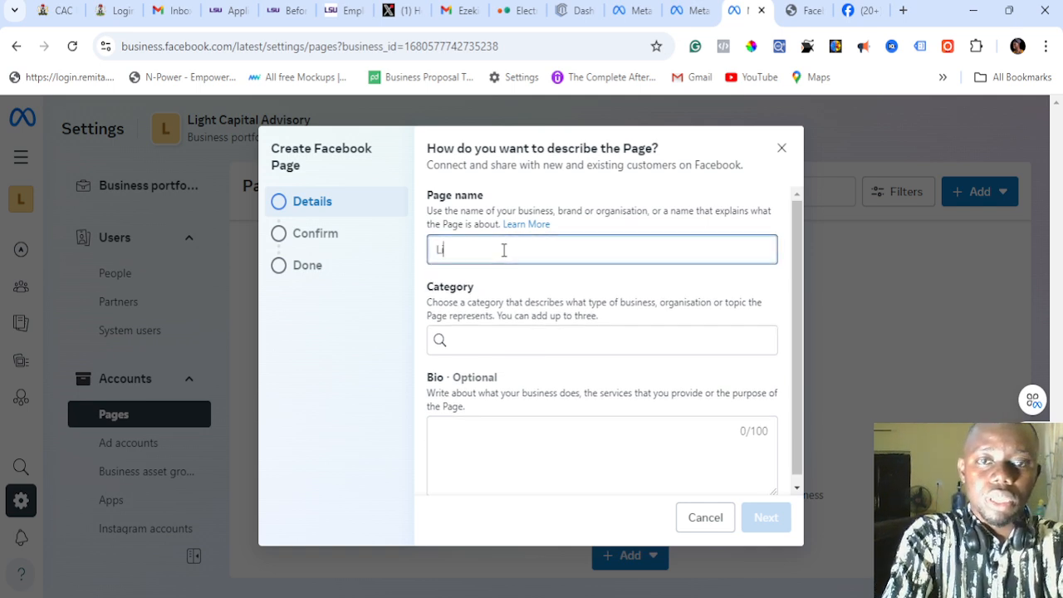
key(BackSpace)
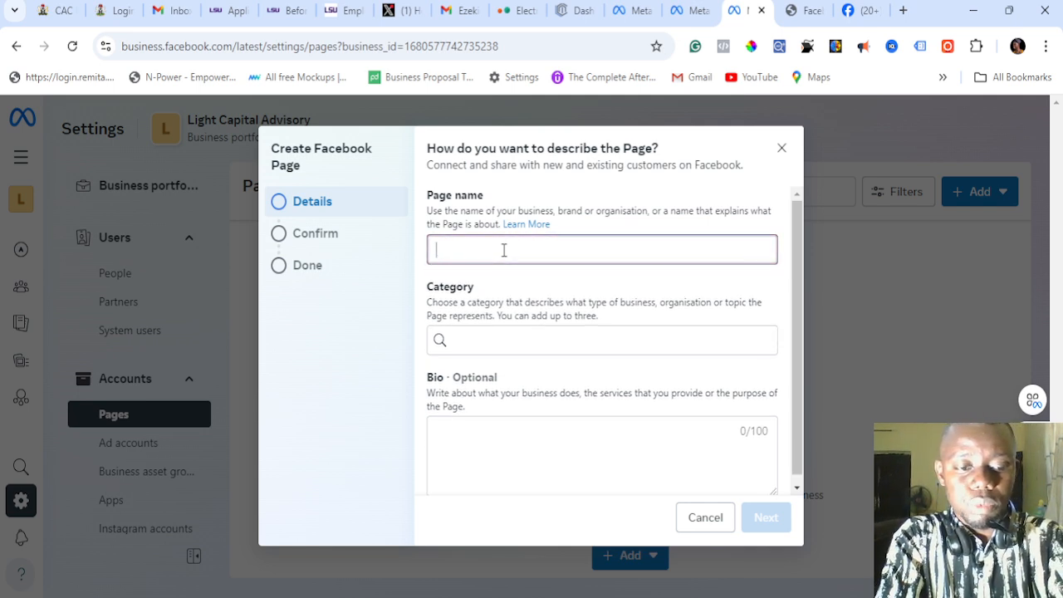
text(lightcapitaladvisory)
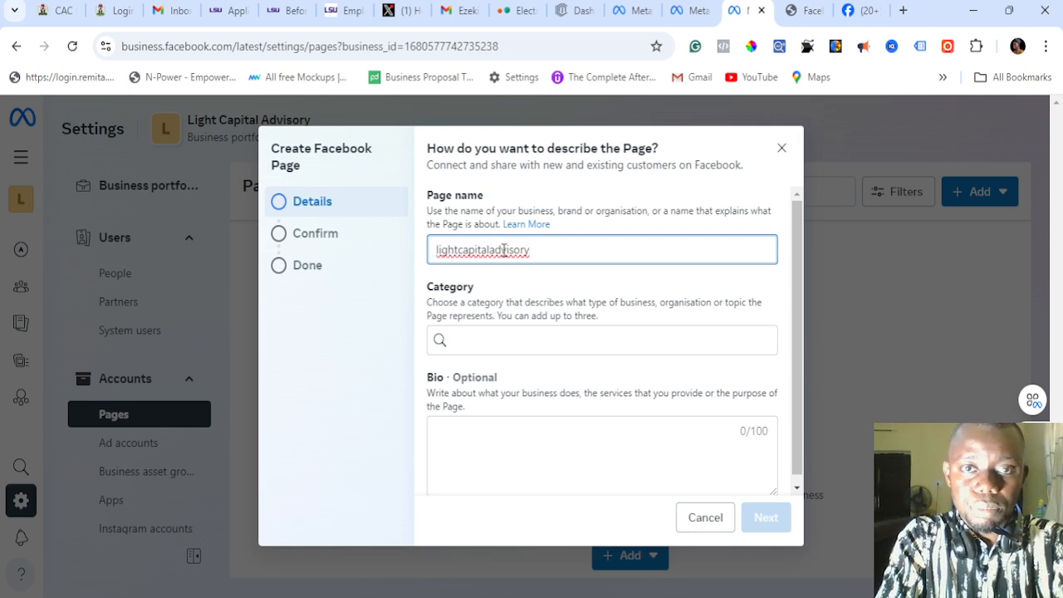
Step: Correct the new Page's name to Light Capital Advisory
double_click(503, 250)
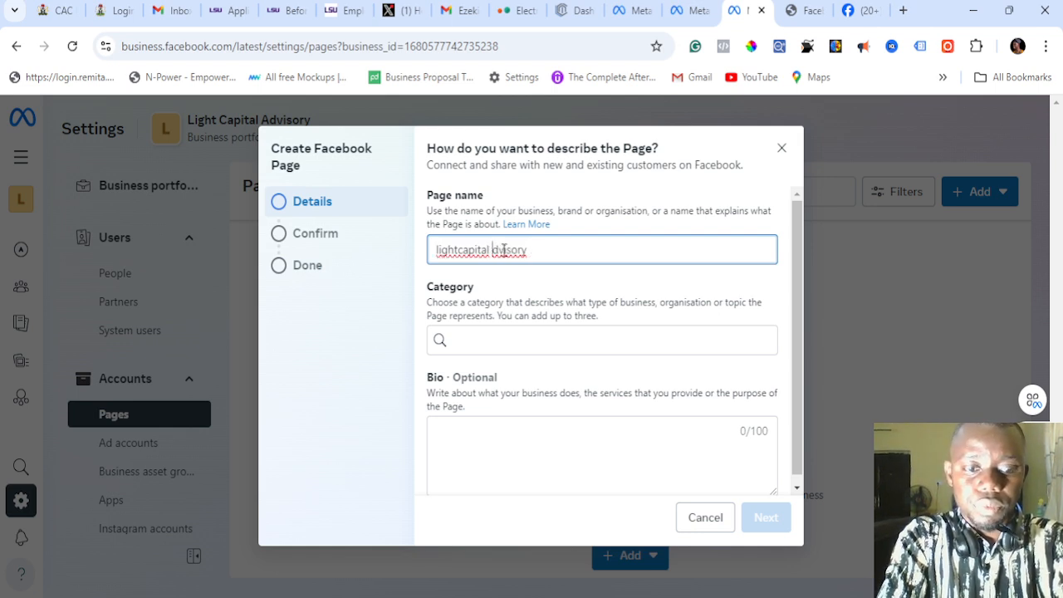
text(Advisory)
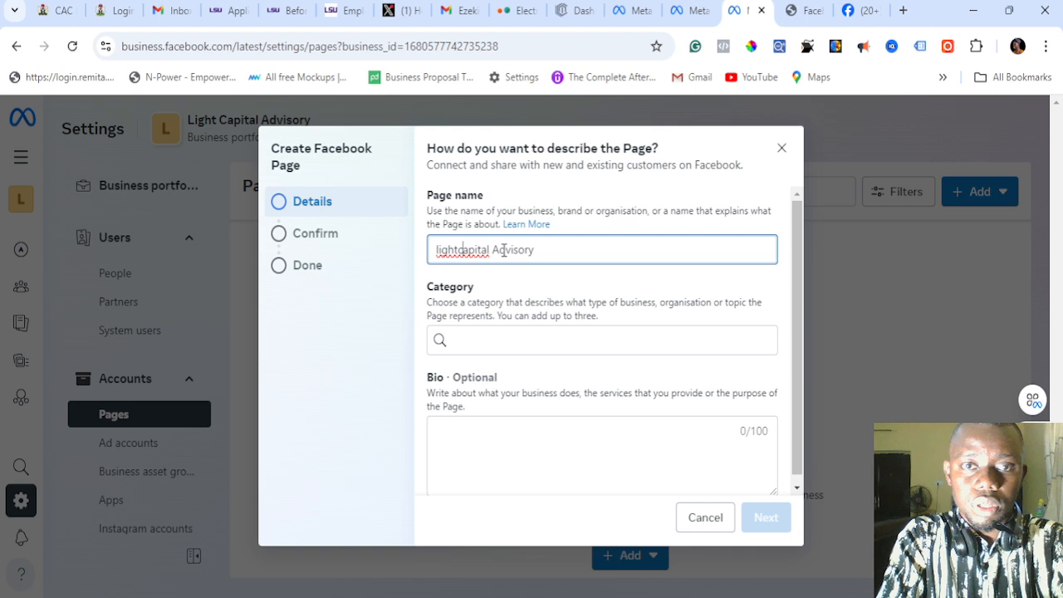
key(BackSpace)
text(C)
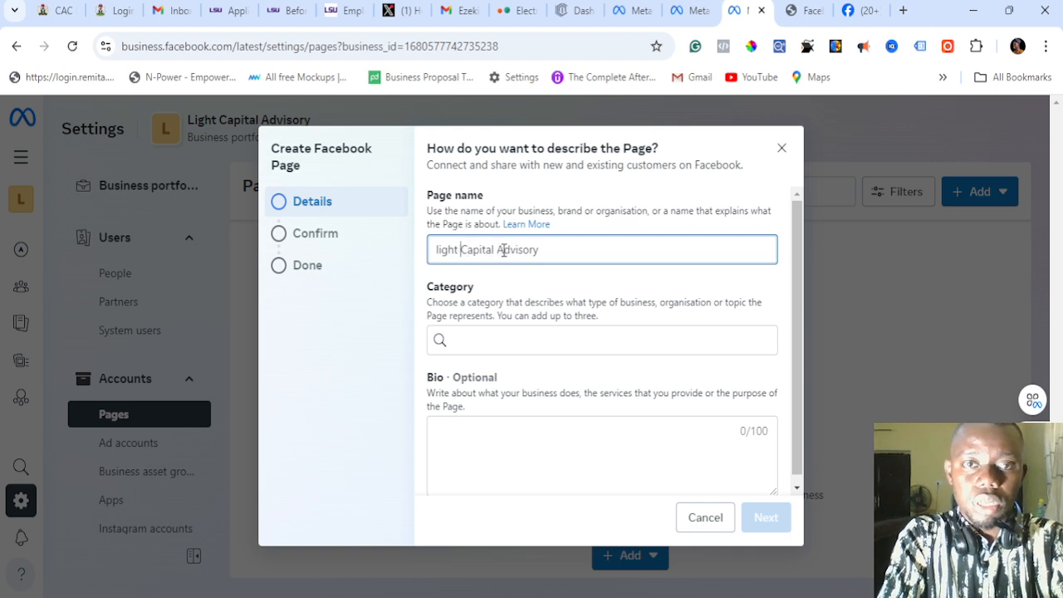
text(L)
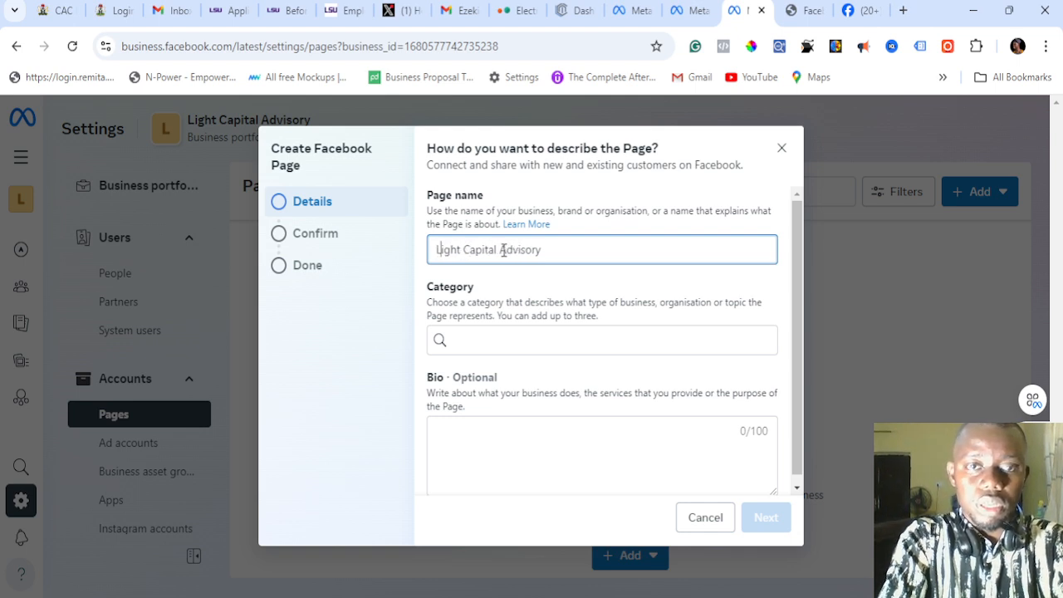
Step: Set the Page's category to Financial service and proceed to the confirmation stage
click(521, 341)
text(fianc)
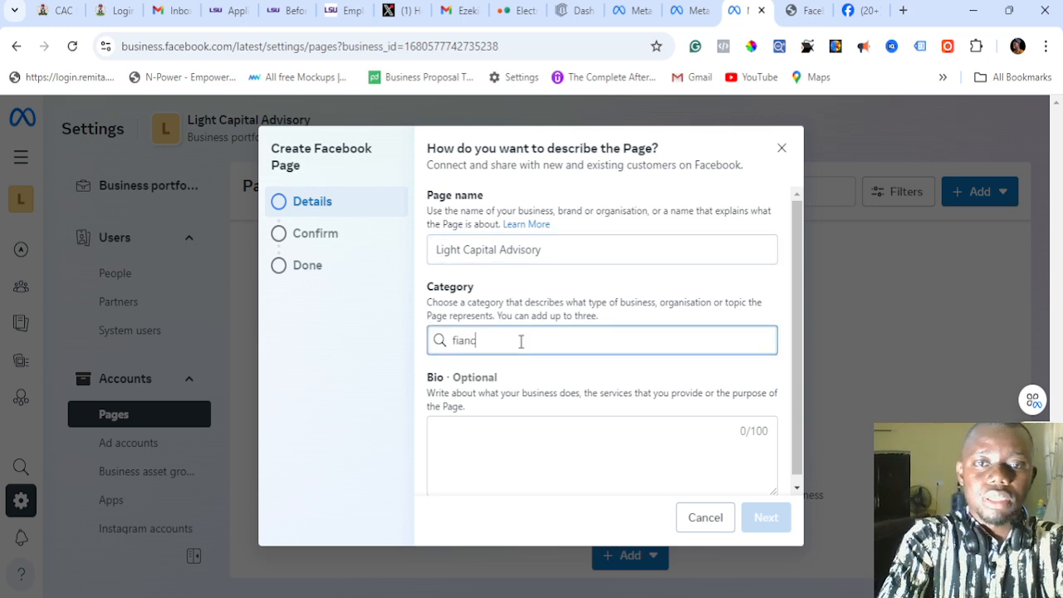
key(BackSpace)
key(BackSpace)
text(nance)
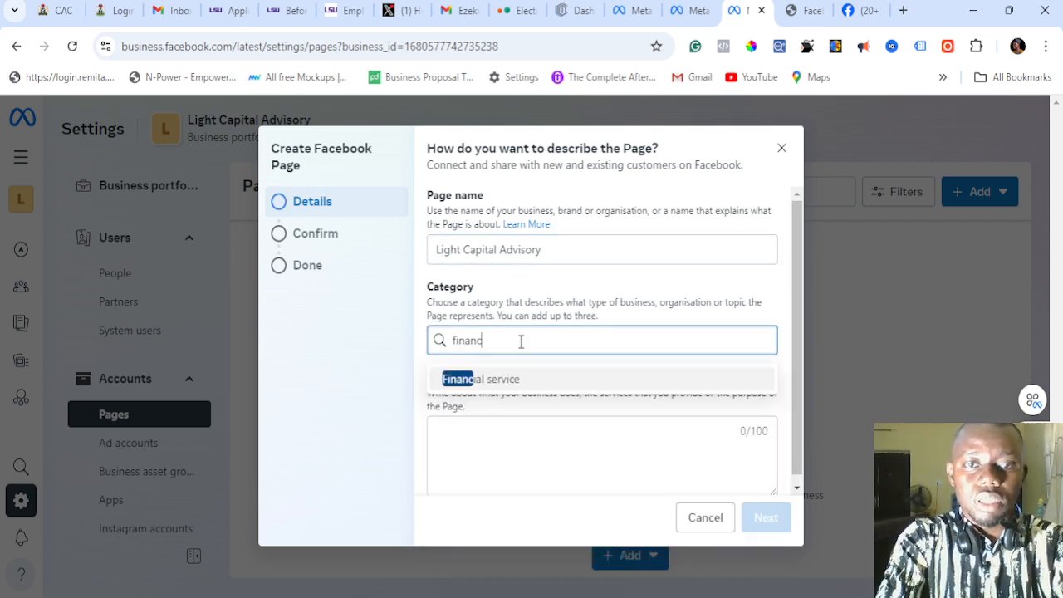
key(BackSpace)
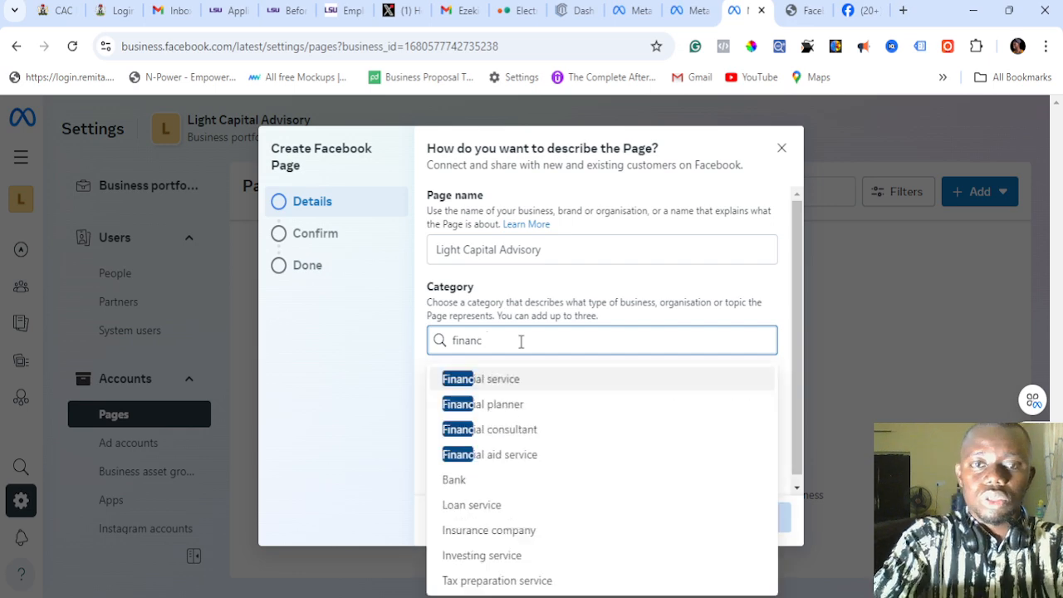
click(505, 379)
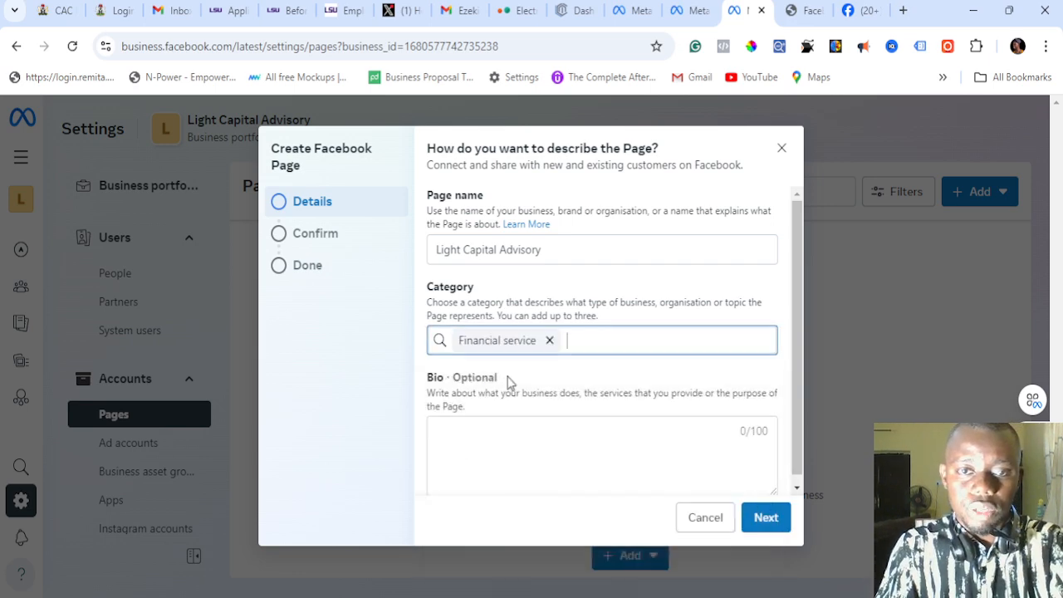
click(781, 515)
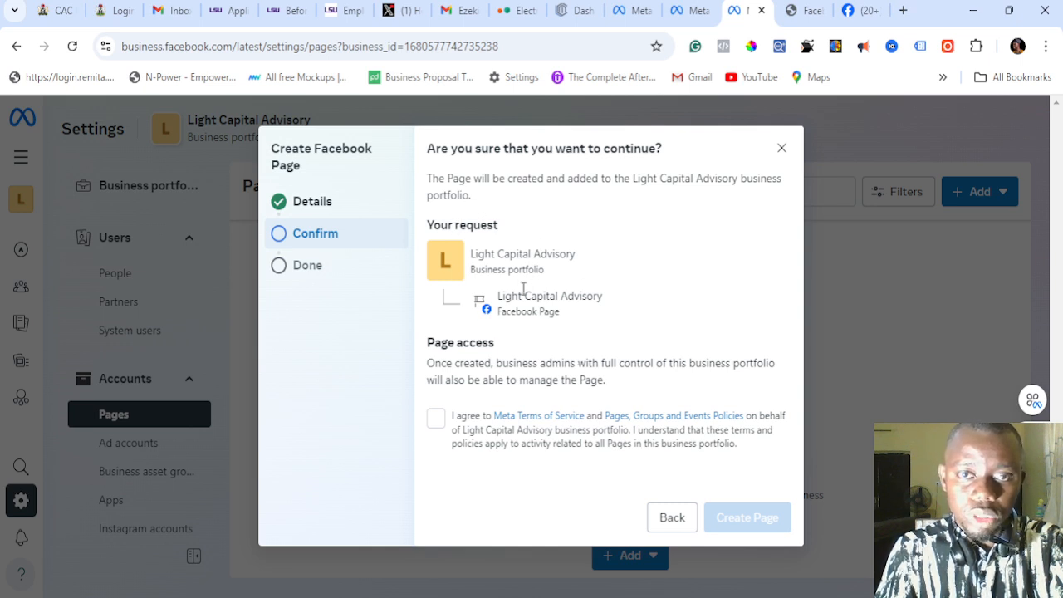
Step: Agree to the Meta terms and Page policies, create the Light Capital Advisory Page and finish the creation dialog
click(435, 417)
click(729, 518)
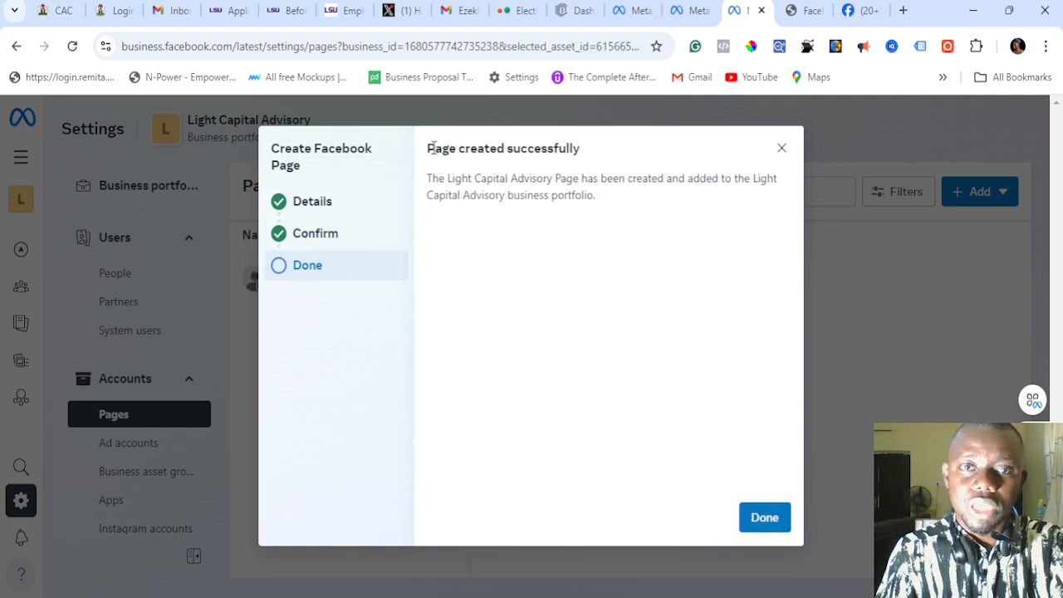
drag(433, 148, 583, 151)
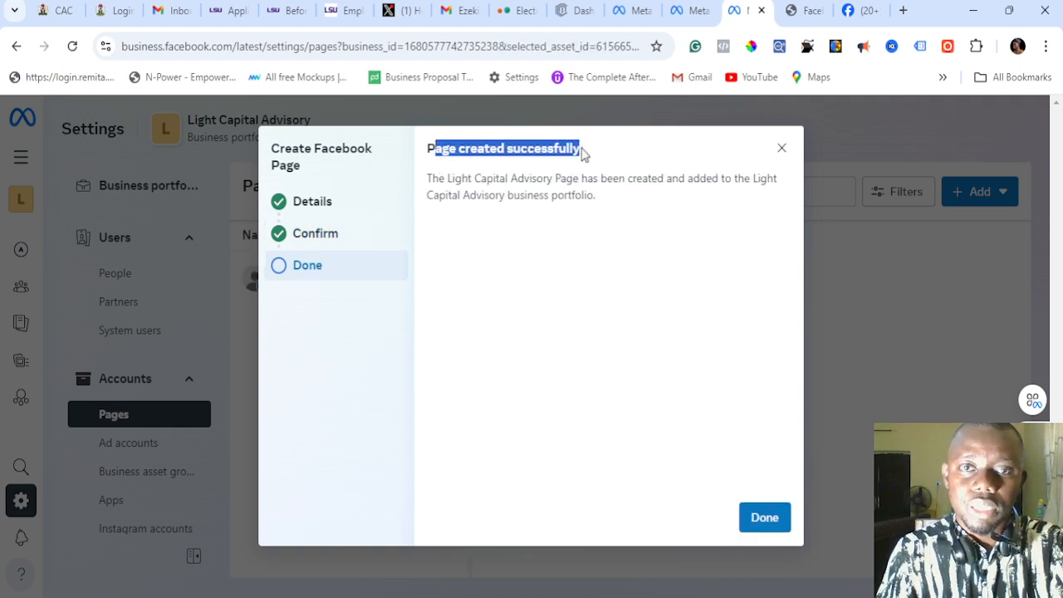
click(613, 253)
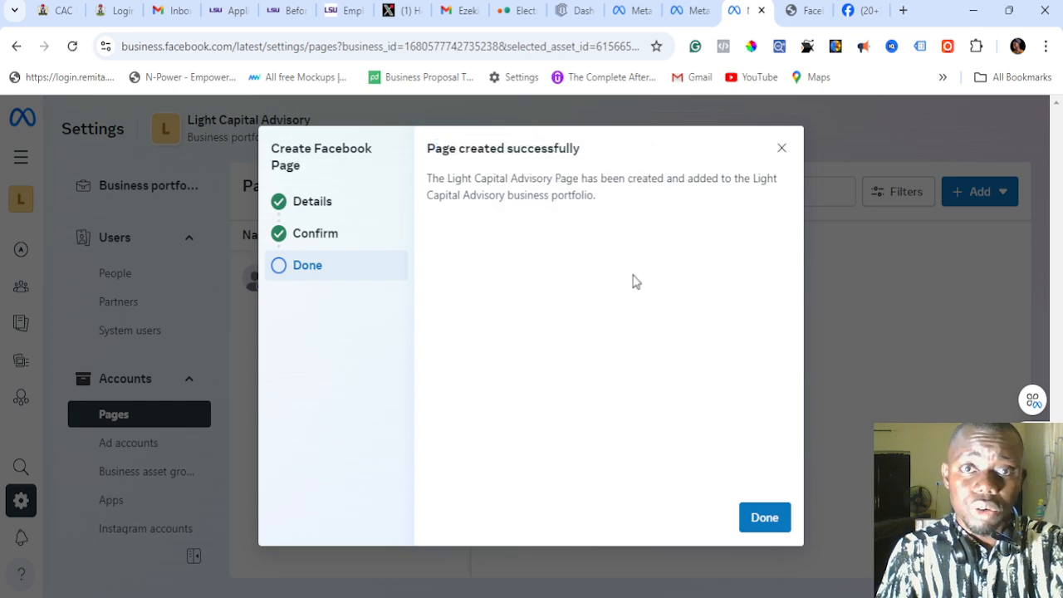
click(764, 519)
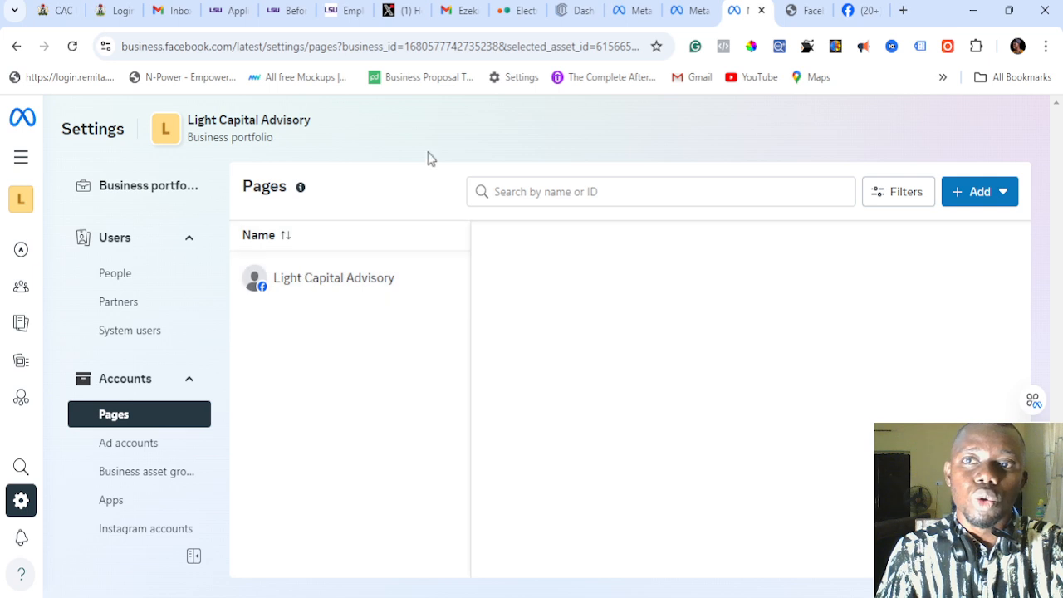
Step: Open the Light Capital Advisory Page's details and review the people with full control
click(320, 283)
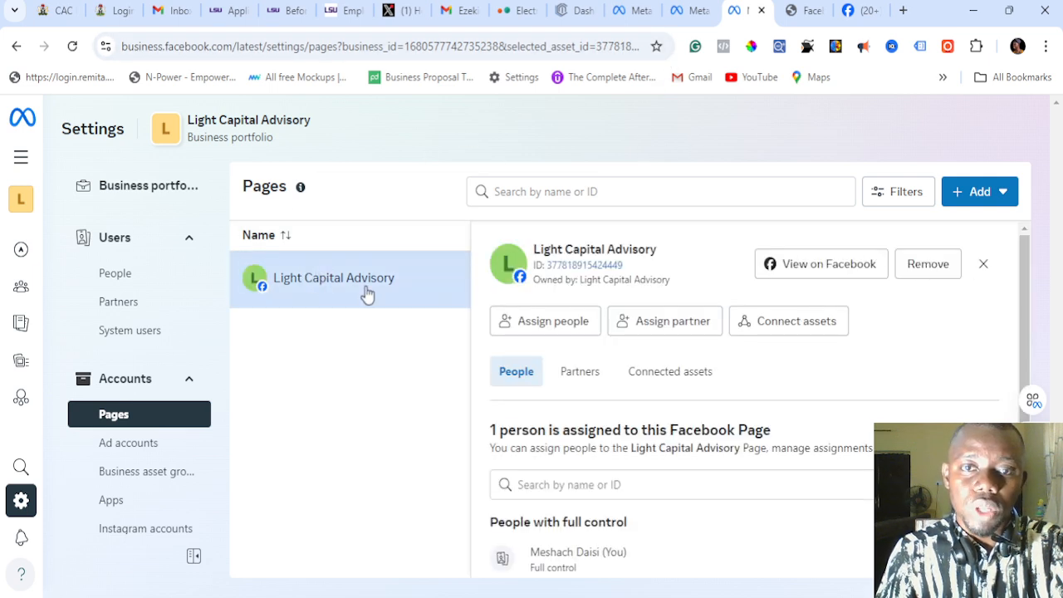
scroll(714, 332, down, 1)
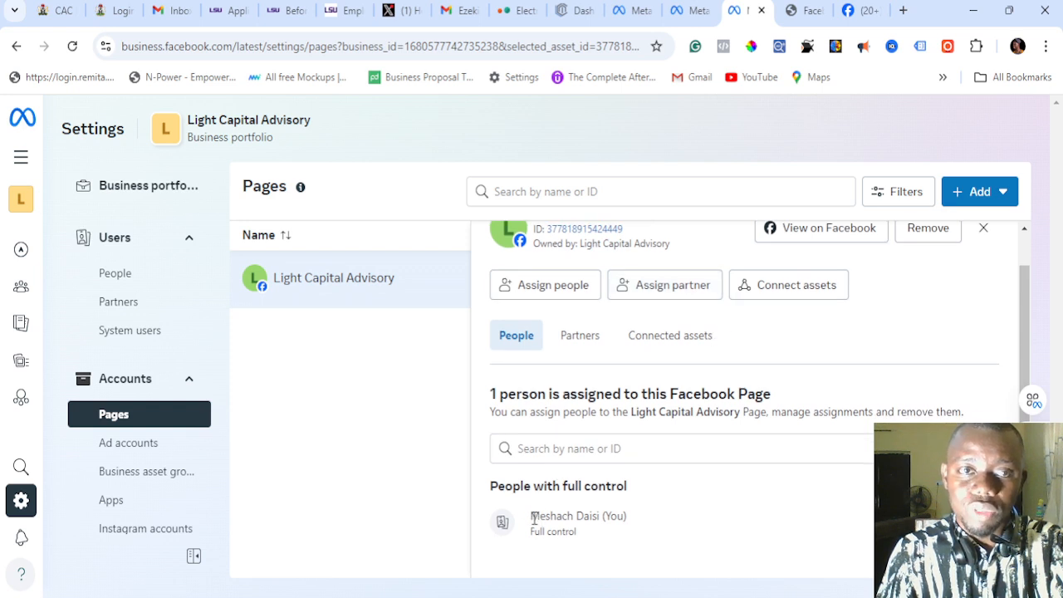
drag(532, 515, 636, 548)
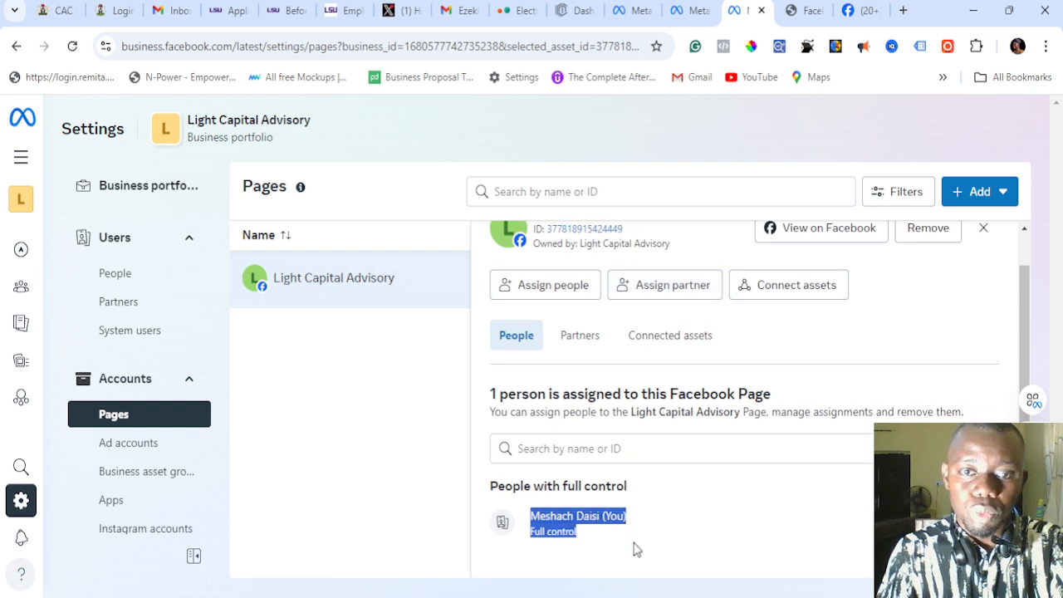
click(534, 571)
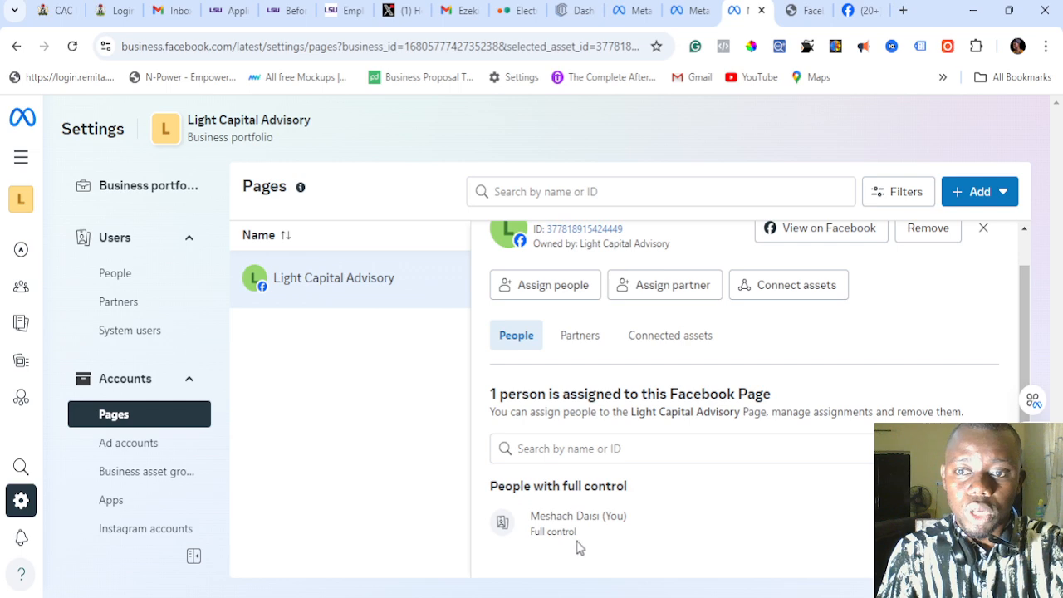
Step: Assign the already listed person to the Light Capital Advisory Page with Content access and full control over everything
click(540, 290)
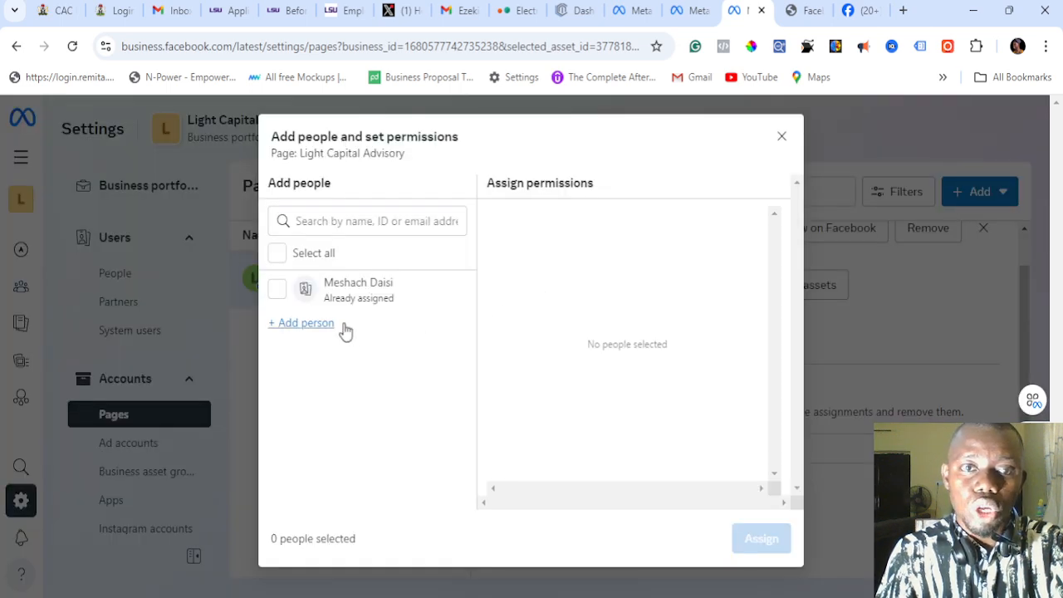
click(277, 289)
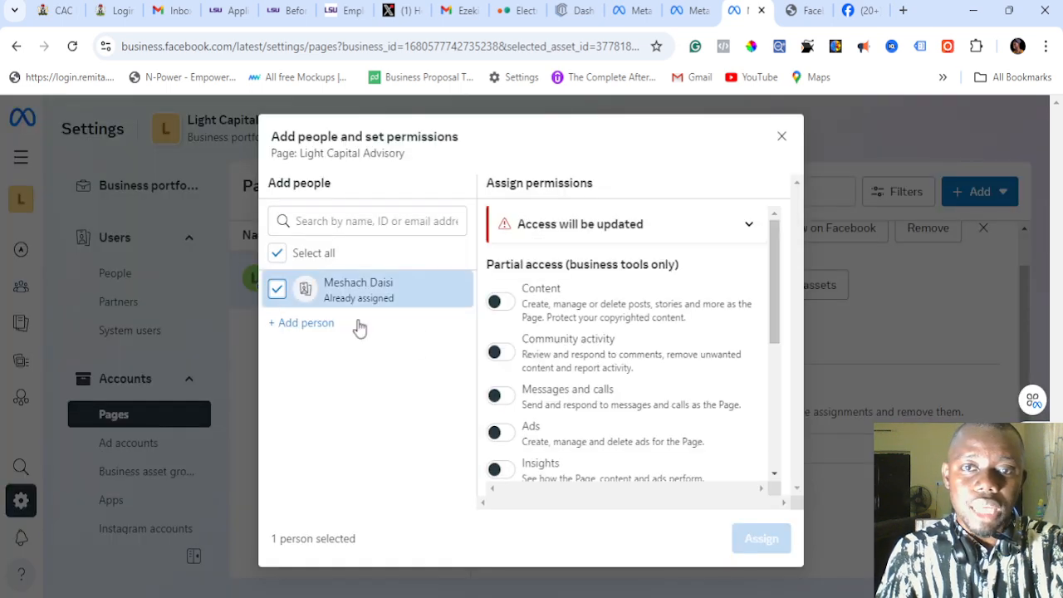
click(500, 302)
scroll(527, 332, down, 4)
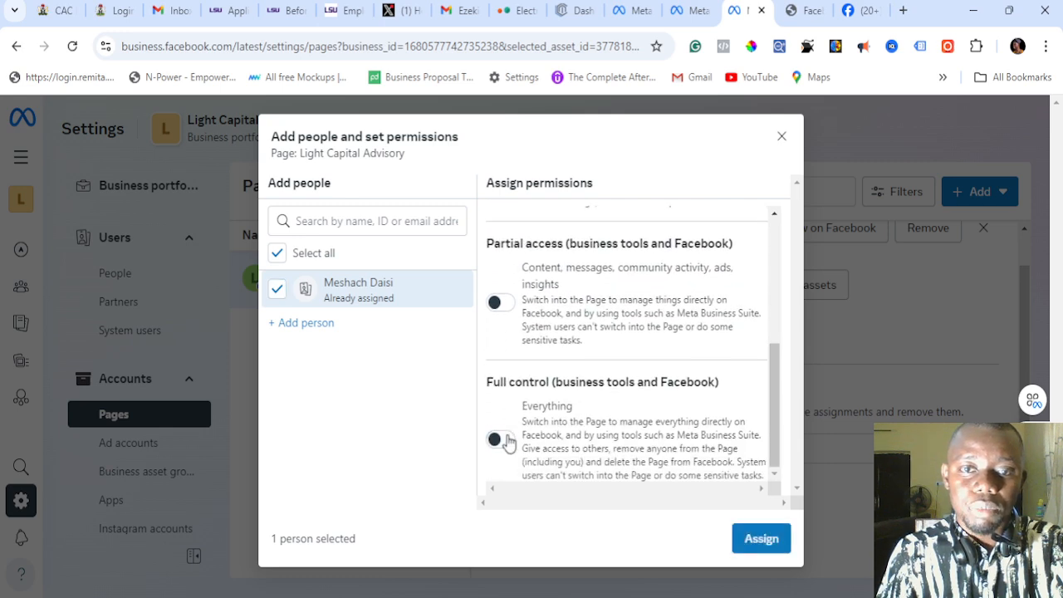
click(498, 439)
scroll(553, 374, up, 4)
scroll(556, 375, down, 4)
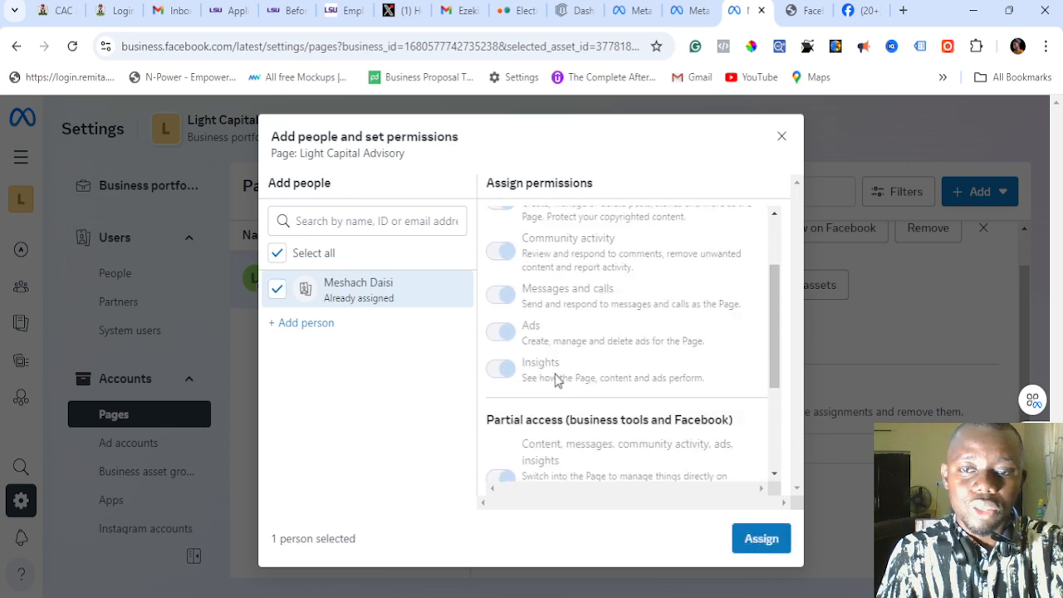
click(760, 538)
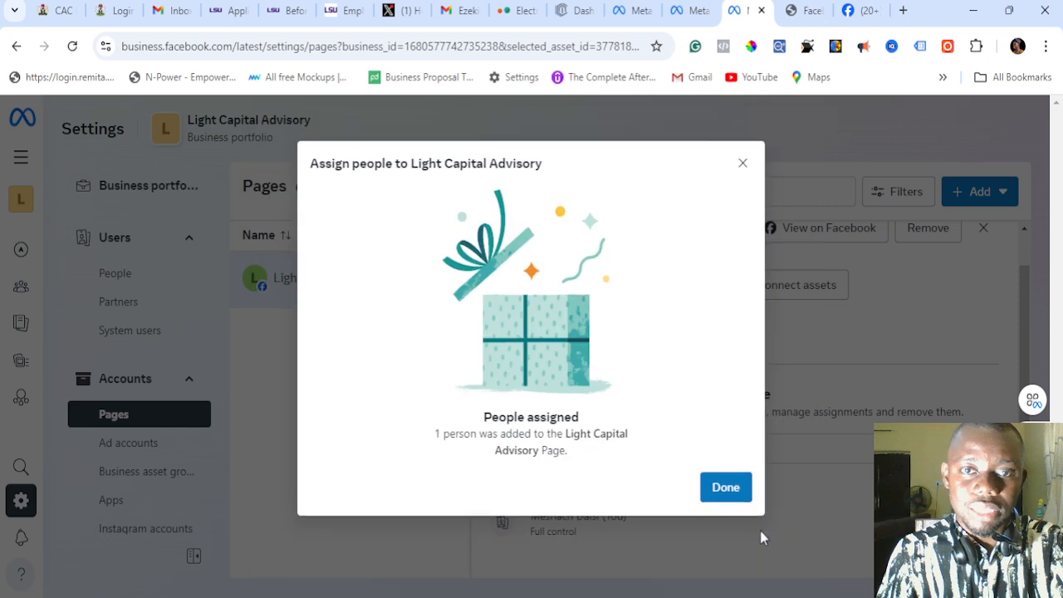
click(738, 499)
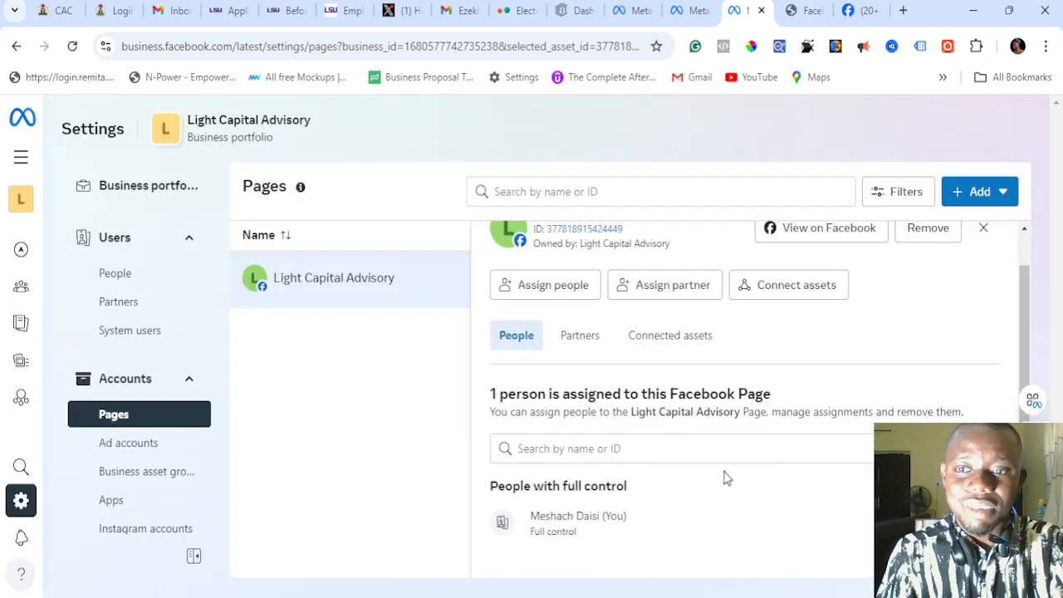
Step: On Facebook, remember the login for this browser and switch to the Light Capital Advisory Page profile, declining the tour
click(860, 10)
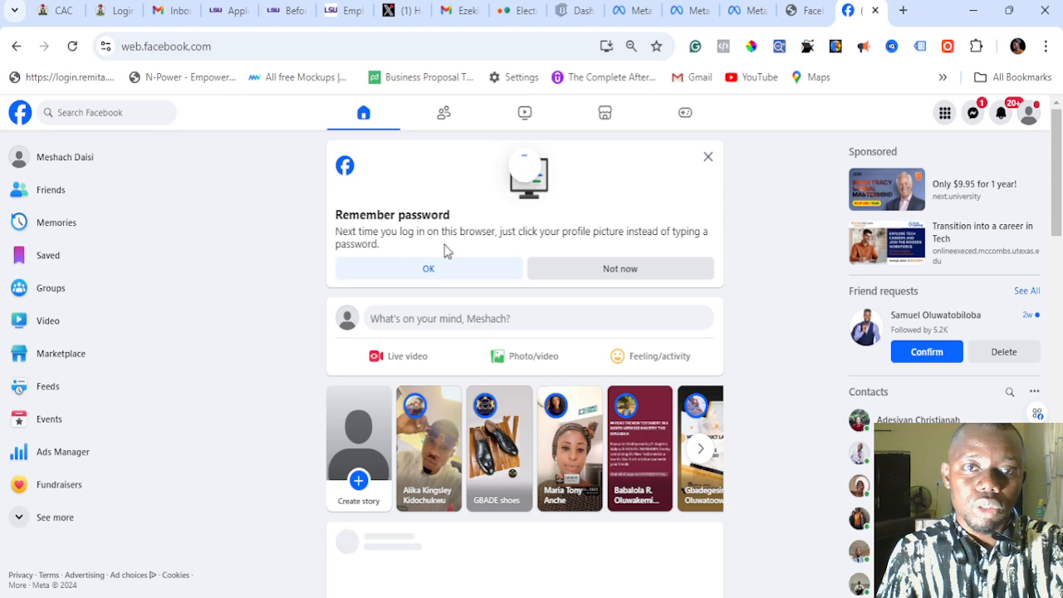
click(429, 268)
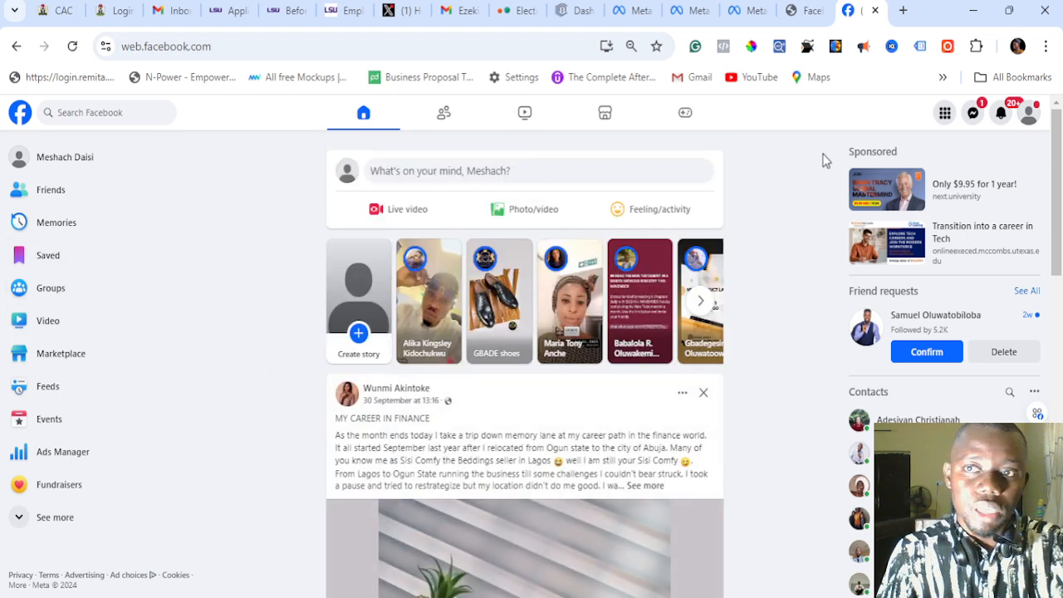
click(1029, 120)
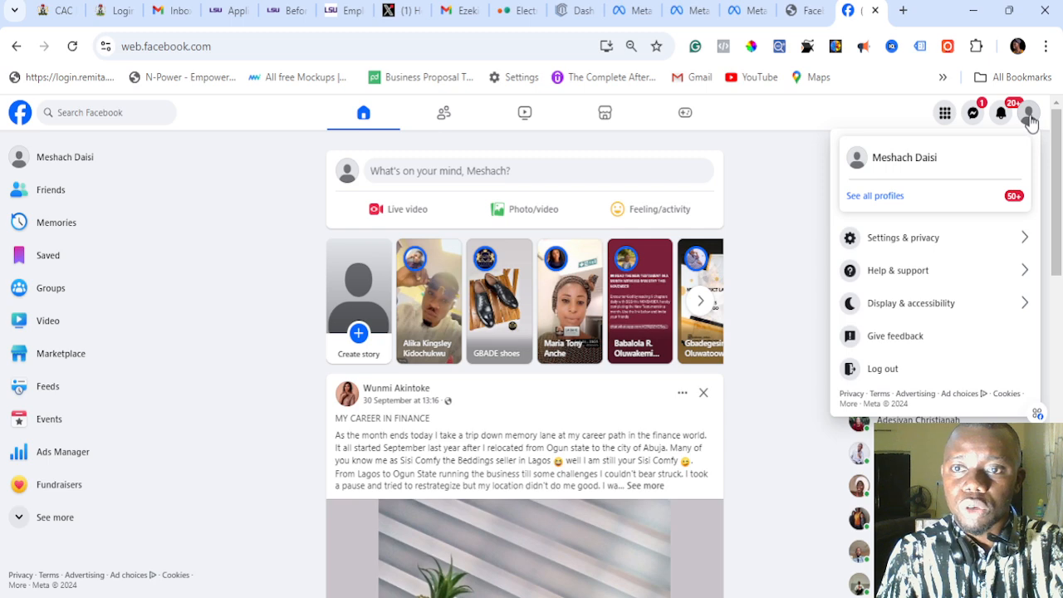
click(882, 200)
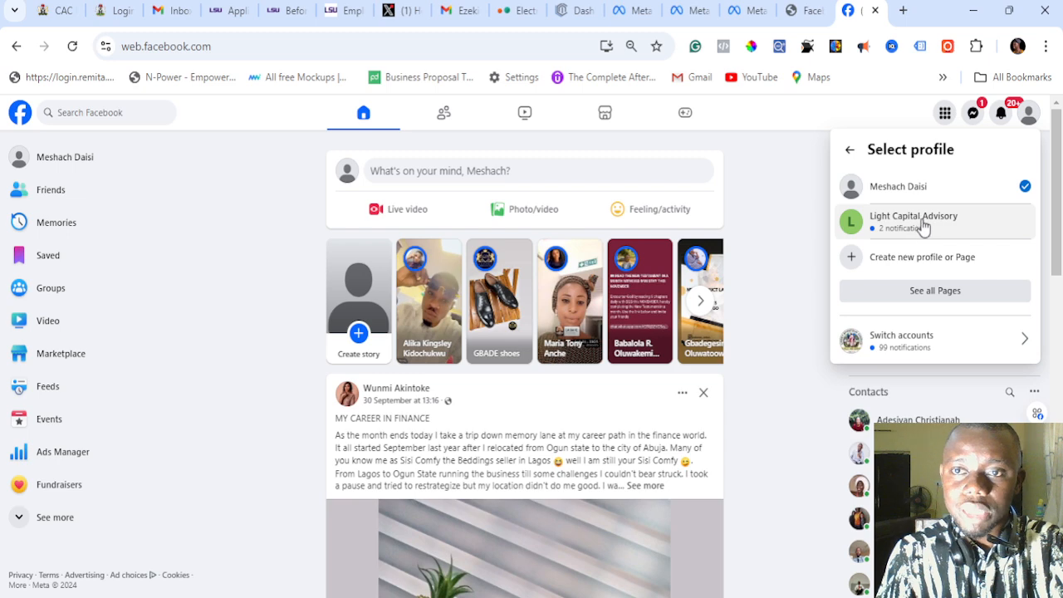
click(922, 224)
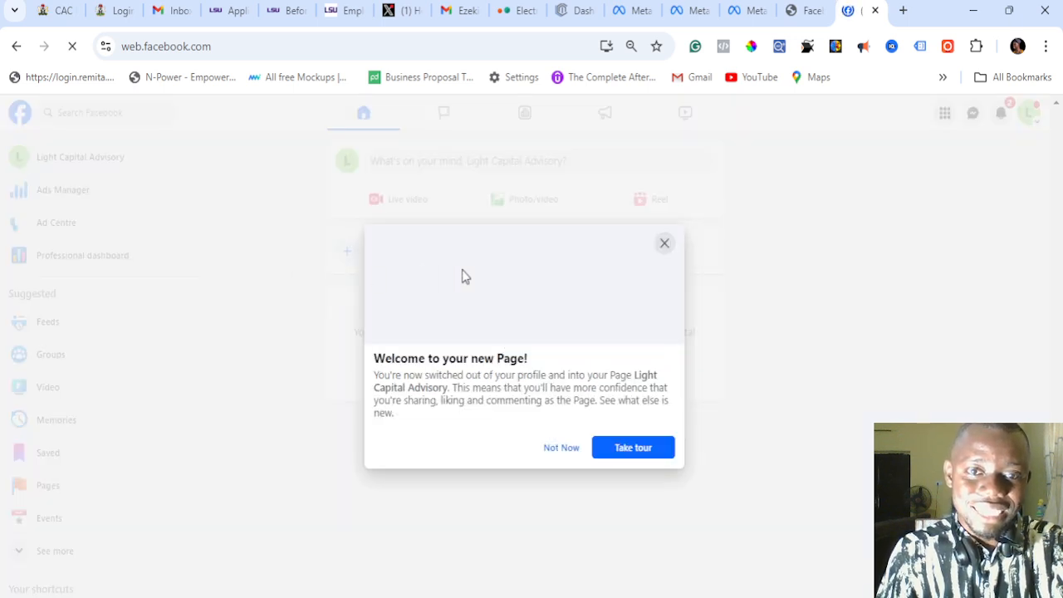
click(558, 453)
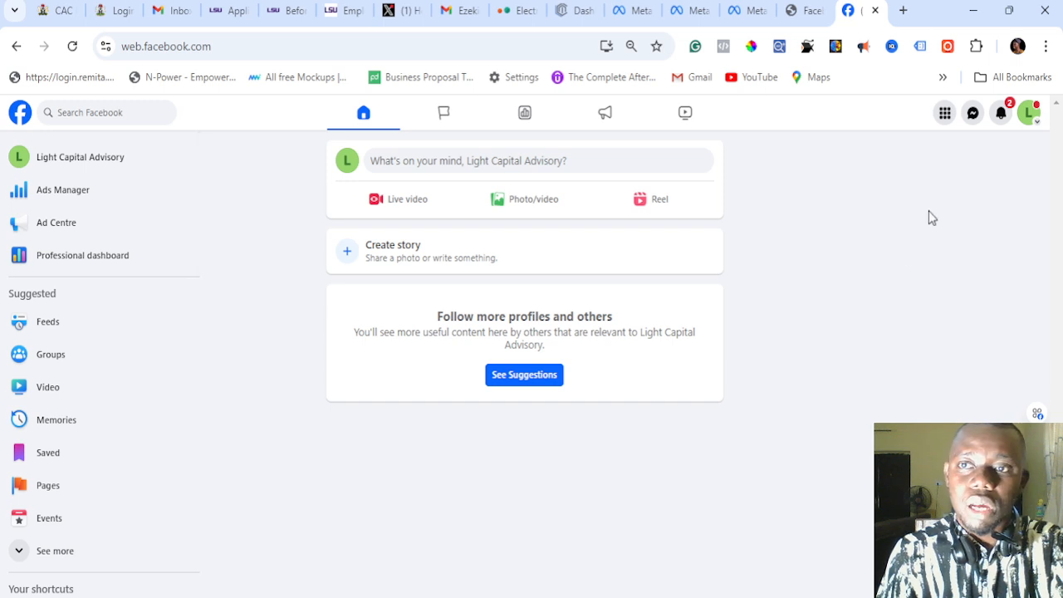
Step: Return to the business portfolio settings and look over its Pages and People sections
click(741, 10)
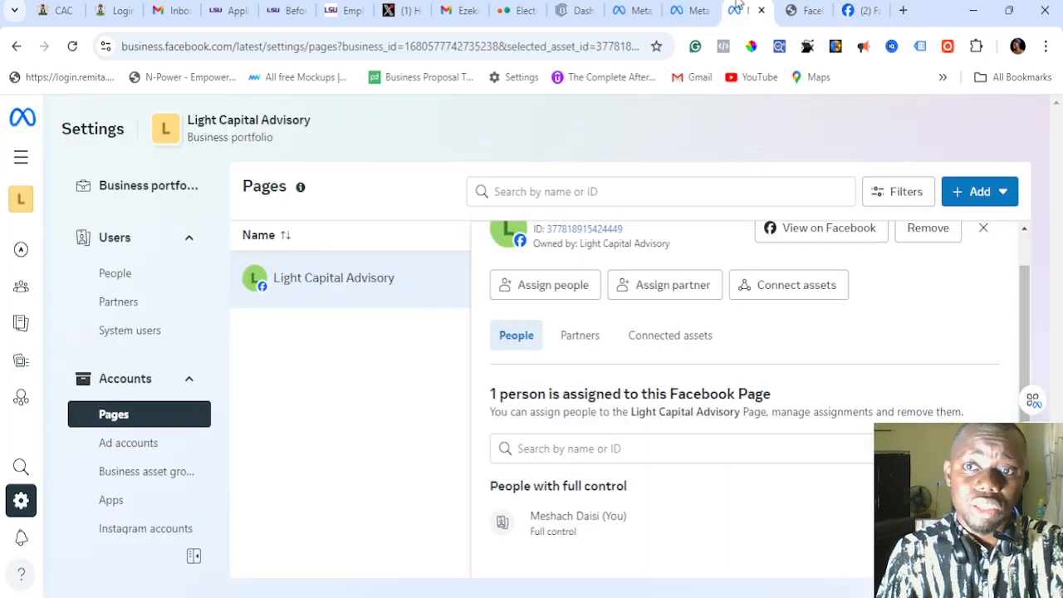
click(679, 5)
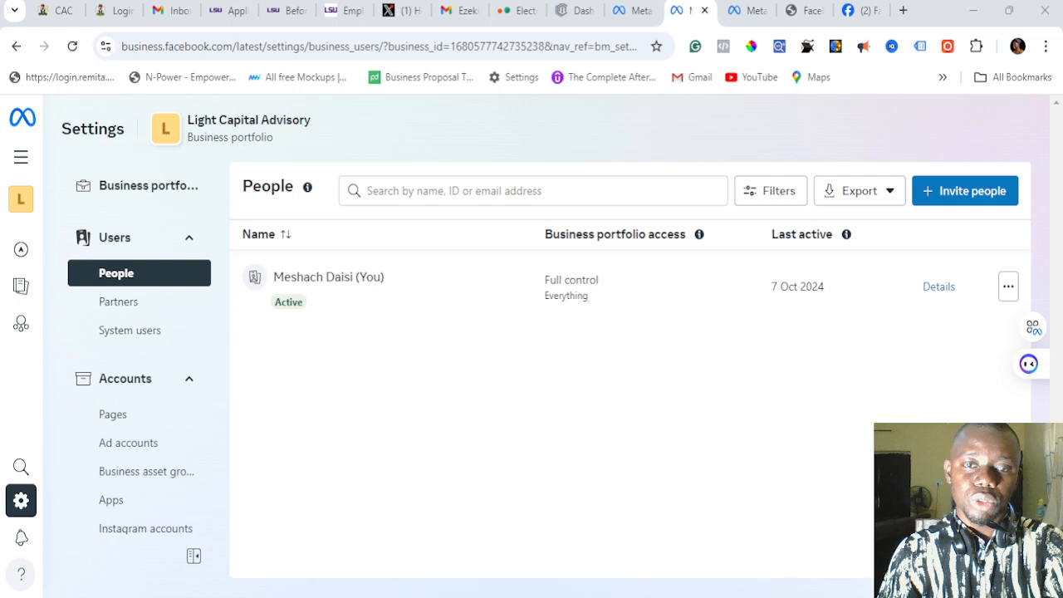
click(581, 193)
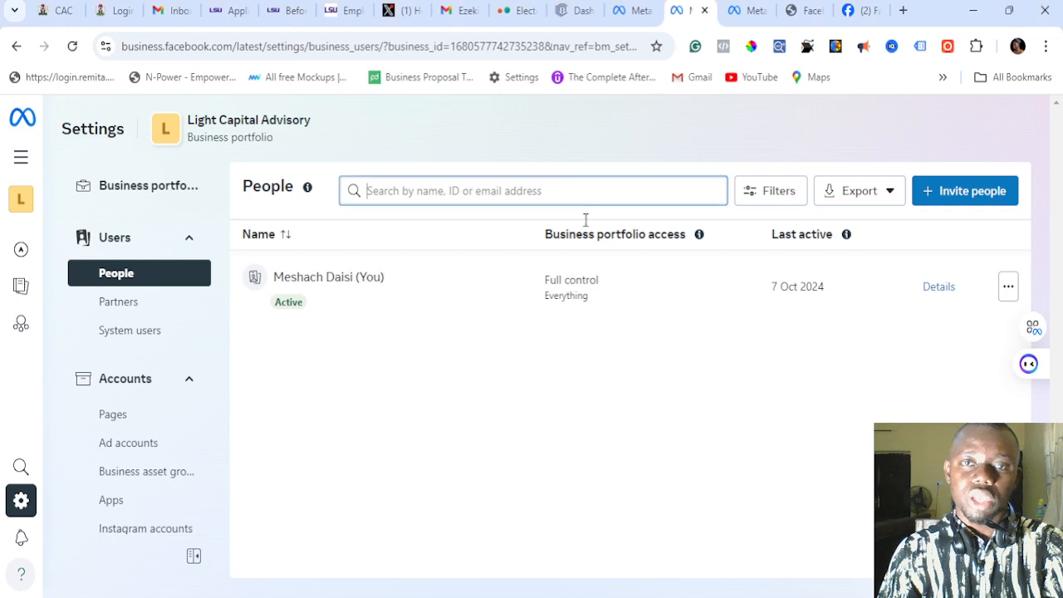
click(639, 9)
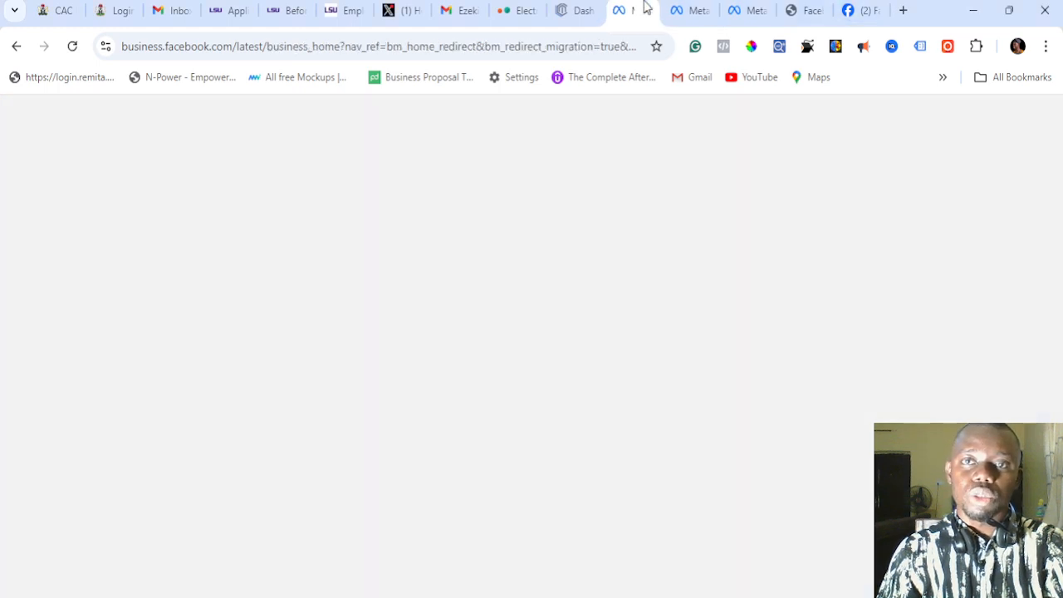
Step: Switch to the website's WordPress admin and open the page for adding a new plugin
click(577, 10)
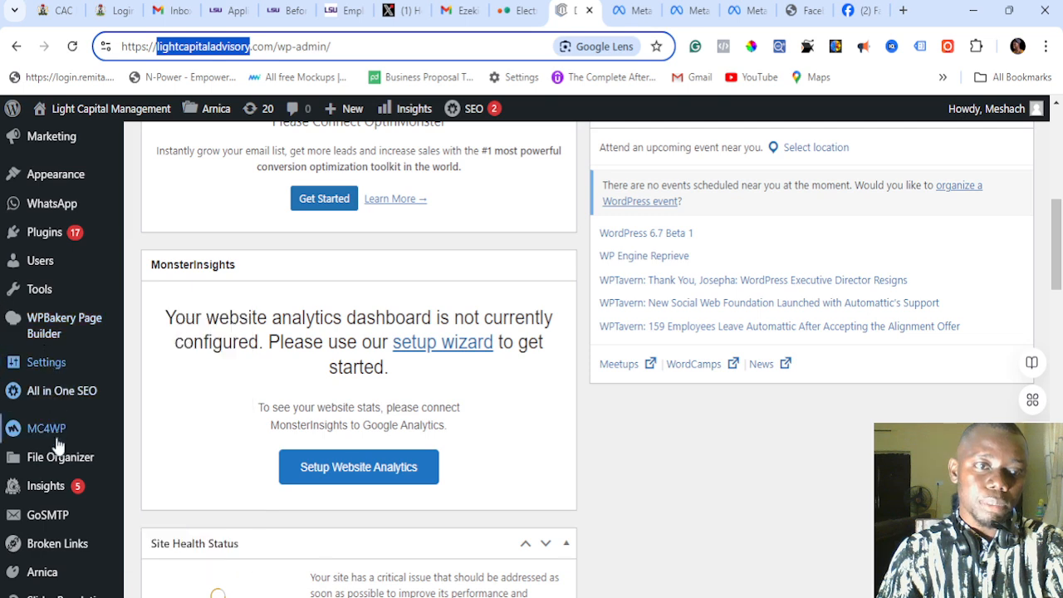
scroll(44, 492, down, 3)
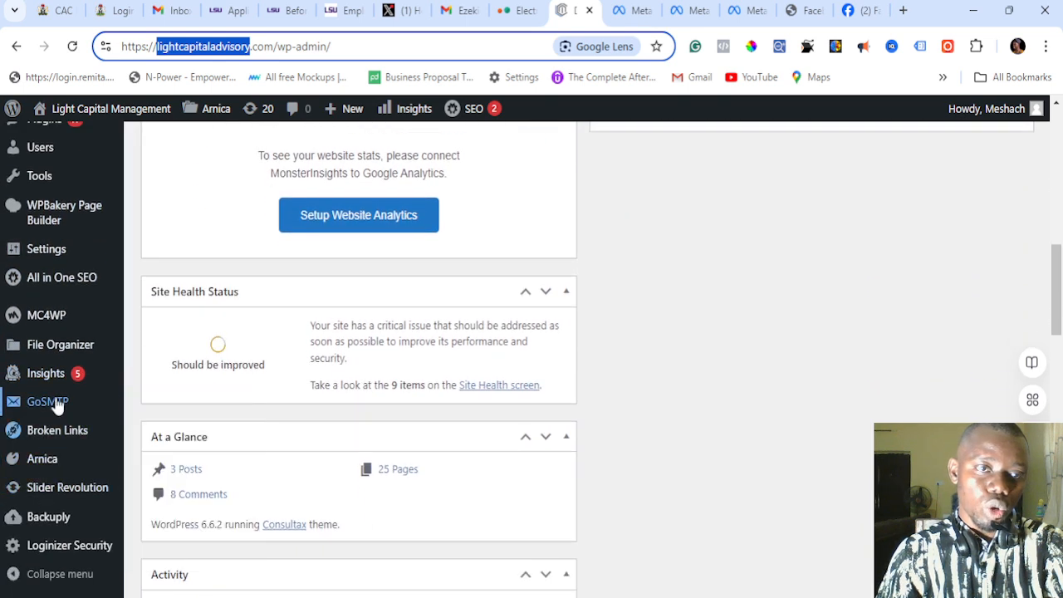
mouse_move(48, 389)
scroll(34, 373, up, 2)
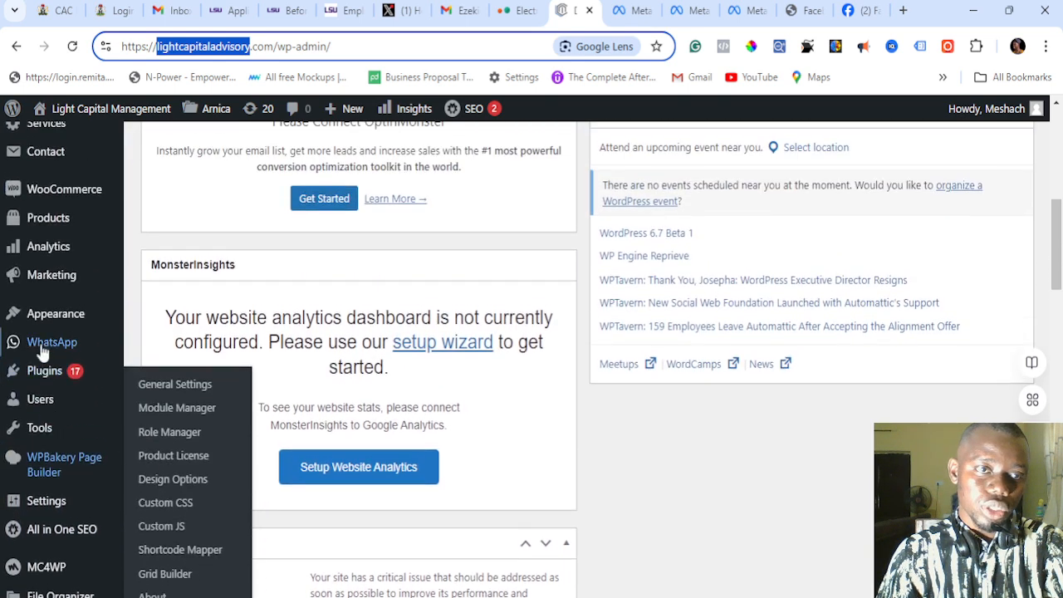
mouse_move(43, 368)
click(162, 398)
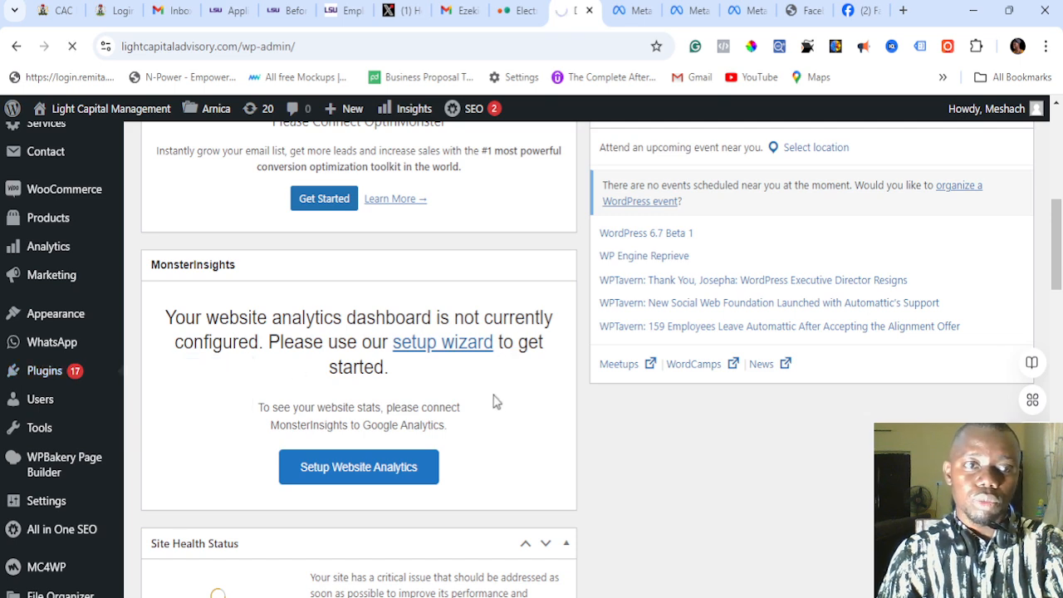
scroll(274, 298, up, 5)
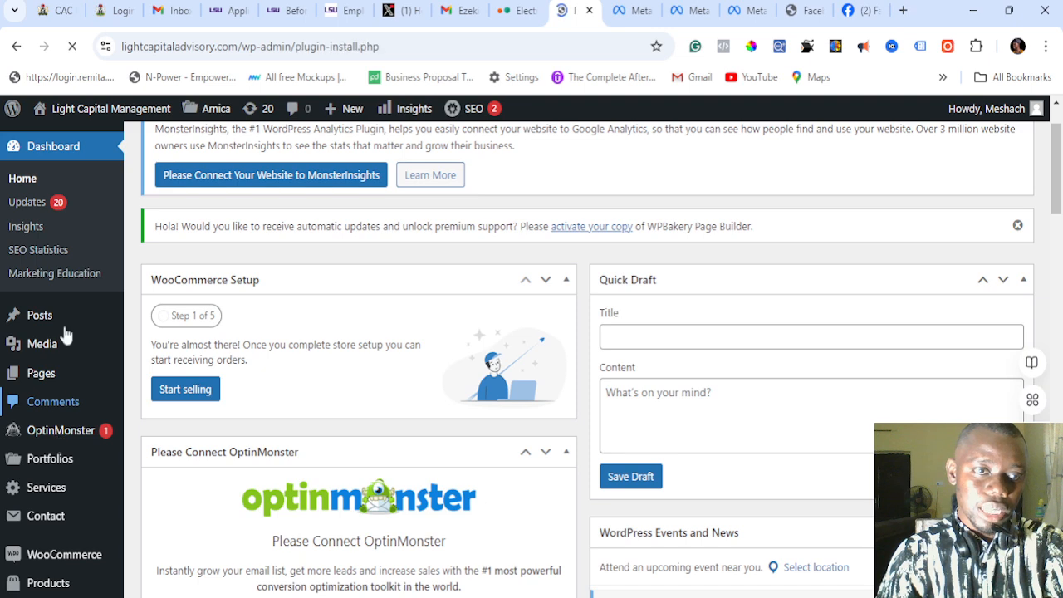
scroll(79, 508, down, 8)
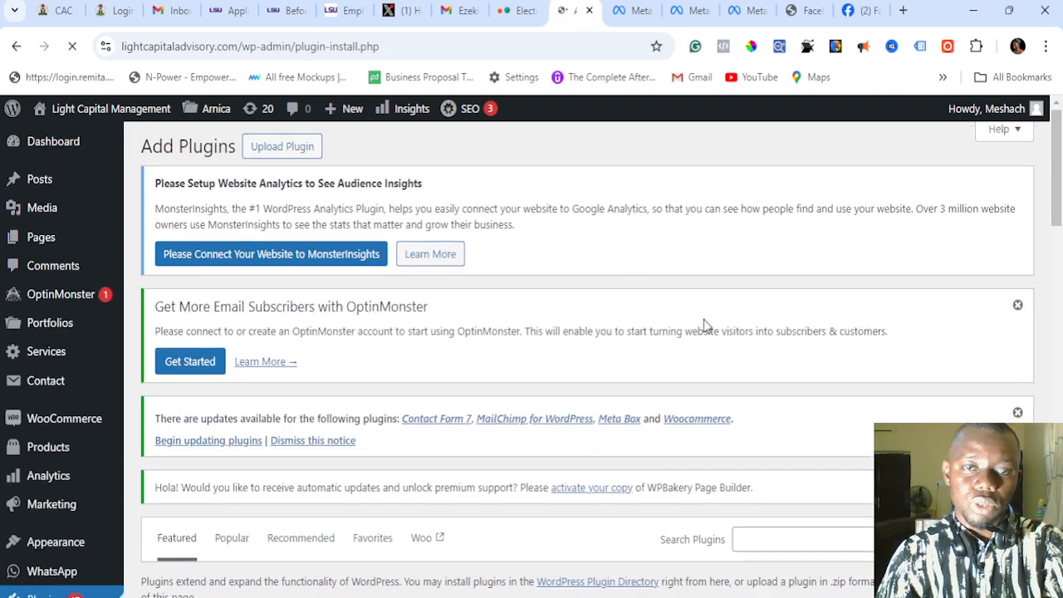
Step: Search the WordPress plugin directory for "facebook"
scroll(703, 325, down, 4)
click(858, 208)
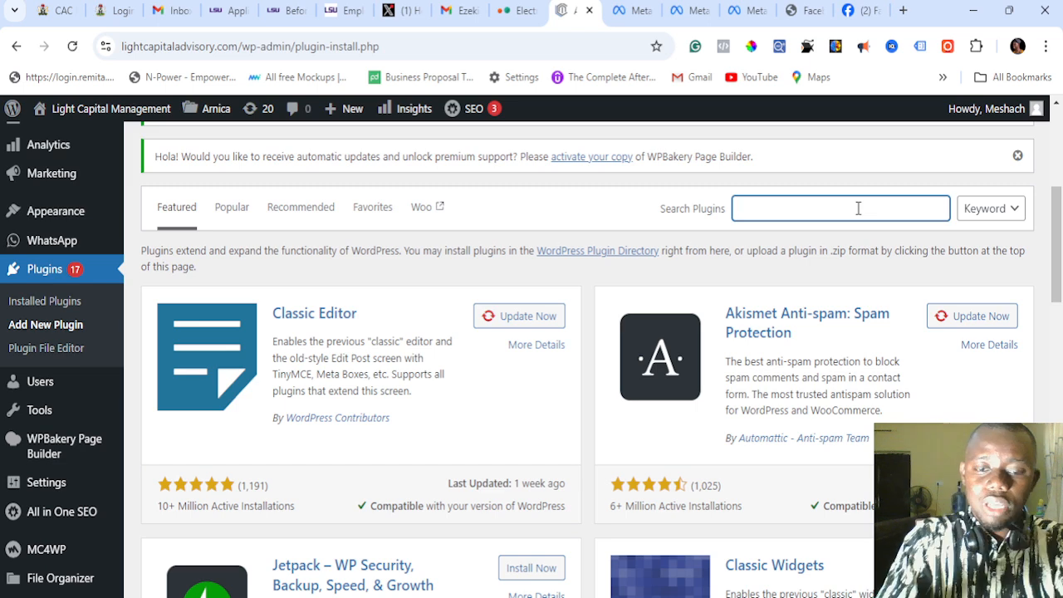
text(facebook)
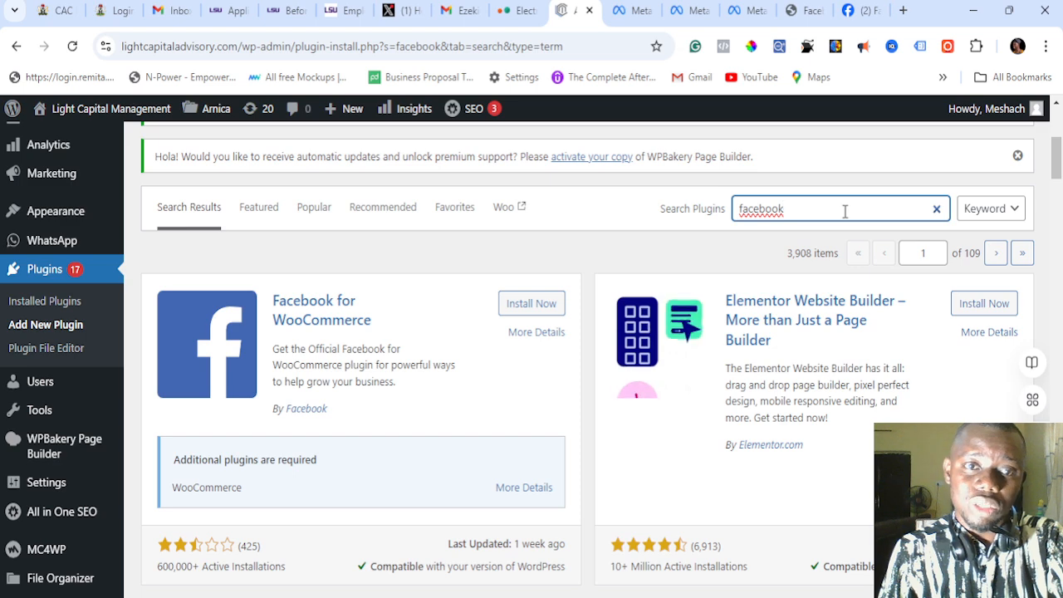
Step: Replace the plugin search term with "pixel"
text(pix)
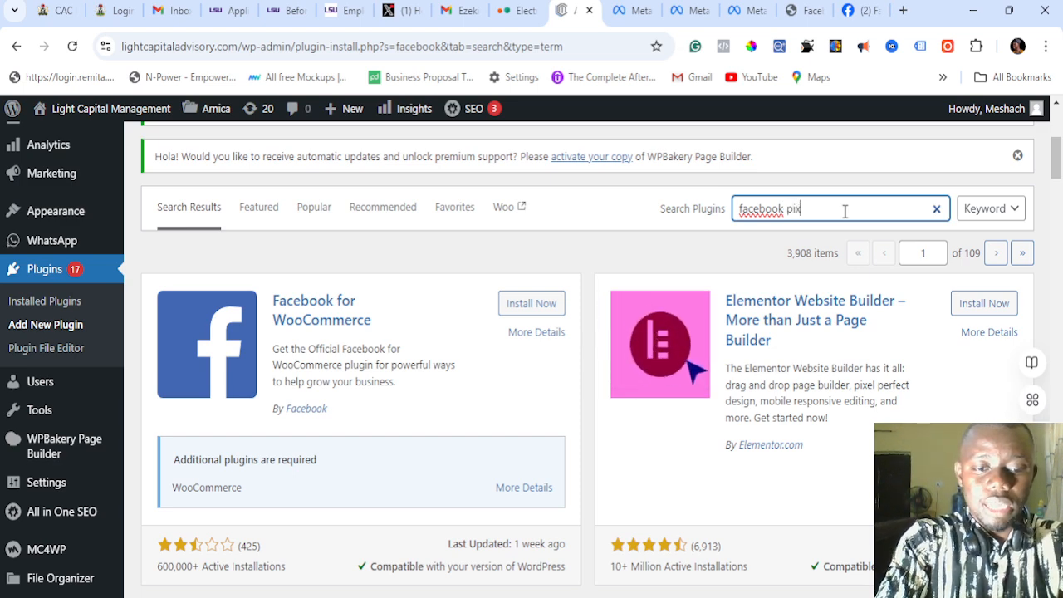
key(BackSpace)
key(BackSpace)
key(BackSpace)
key(BackSpace)
key(BackSpace)
key(BackSpace)
key(BackSpace)
key(BackSpace)
key(BackSpace)
key(BackSpace)
key(BackSpace)
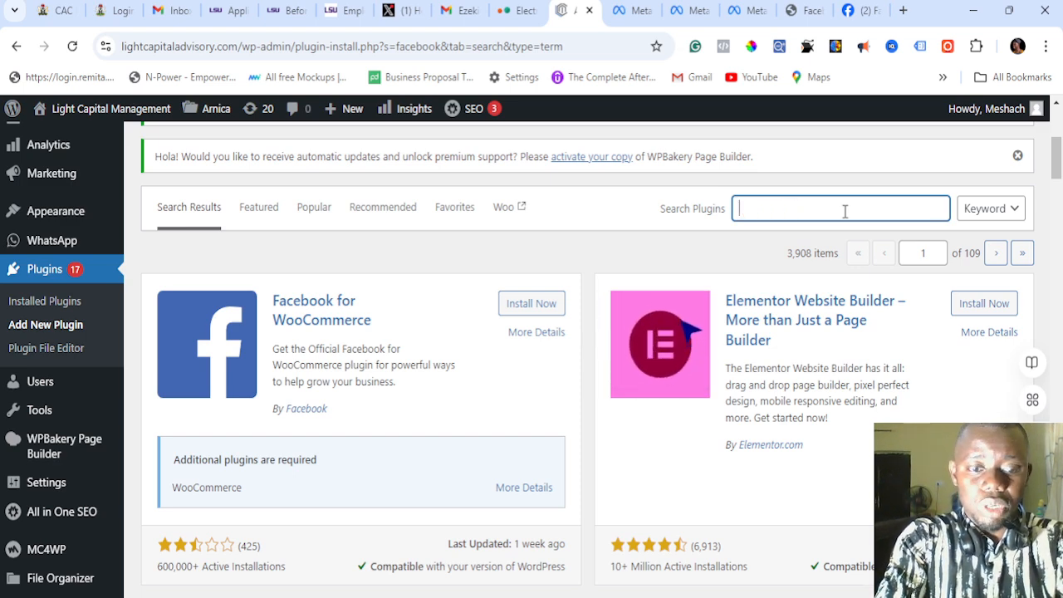
text(pixel)
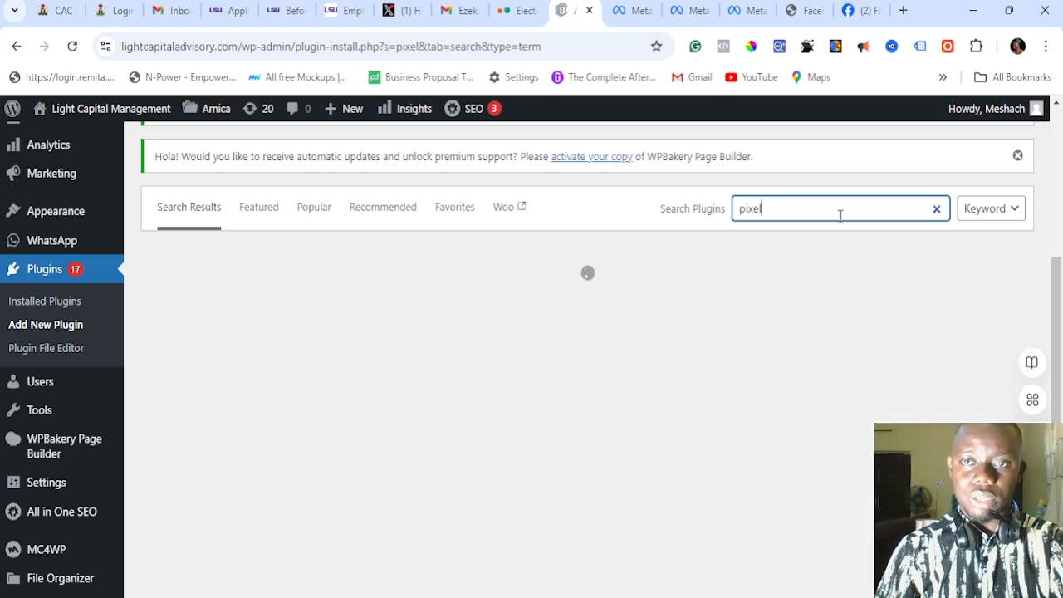
click(728, 254)
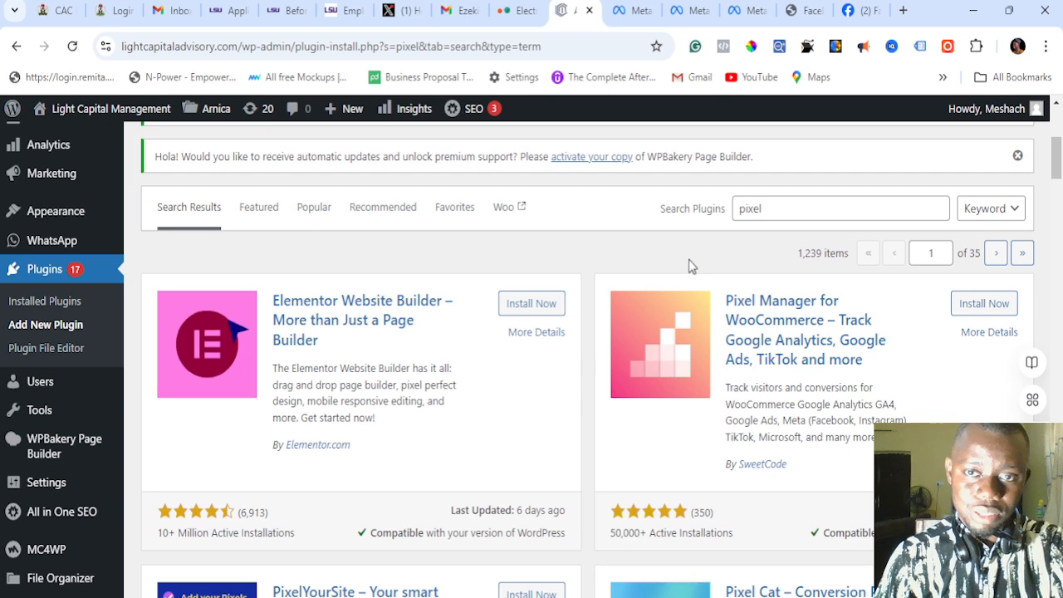
Step: Look through the pixel search results, comparing the plugins for adding a Meta pixel or header and footer code
scroll(612, 304, down, 2)
scroll(747, 229, up, 1)
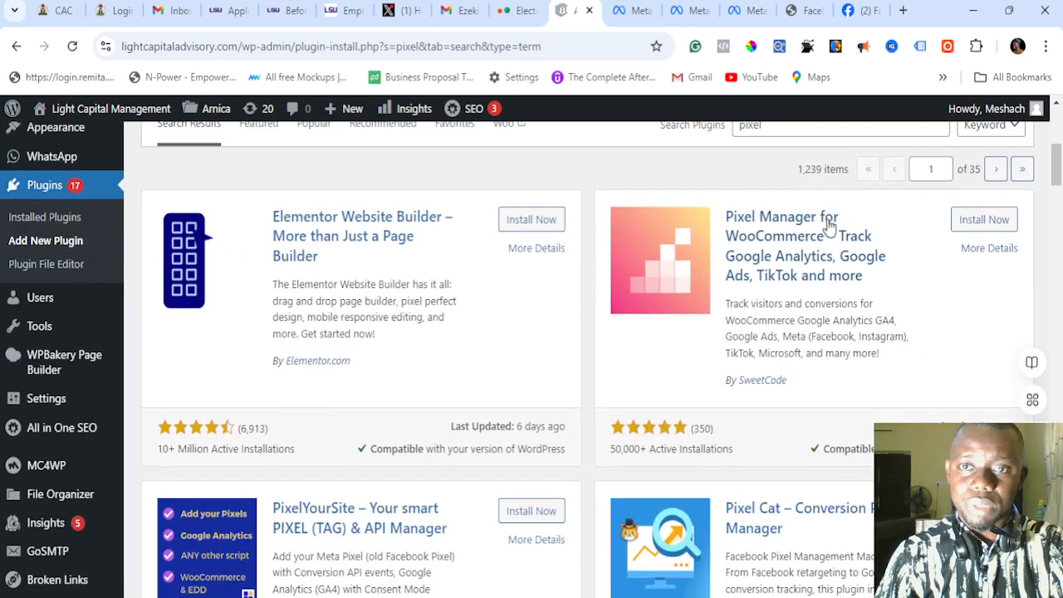
scroll(235, 256, down, 2)
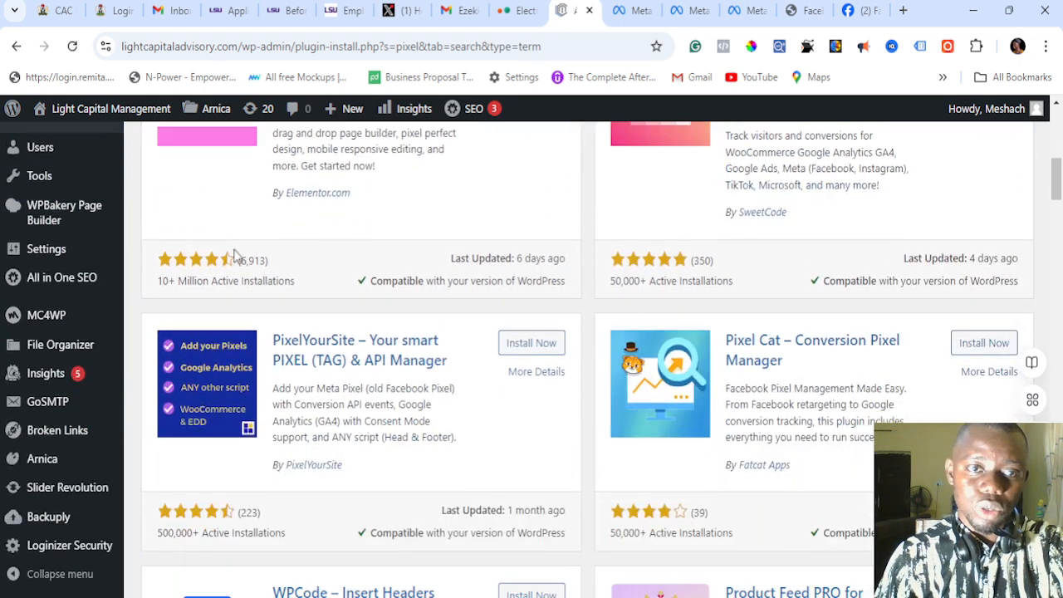
scroll(320, 346, down, 1)
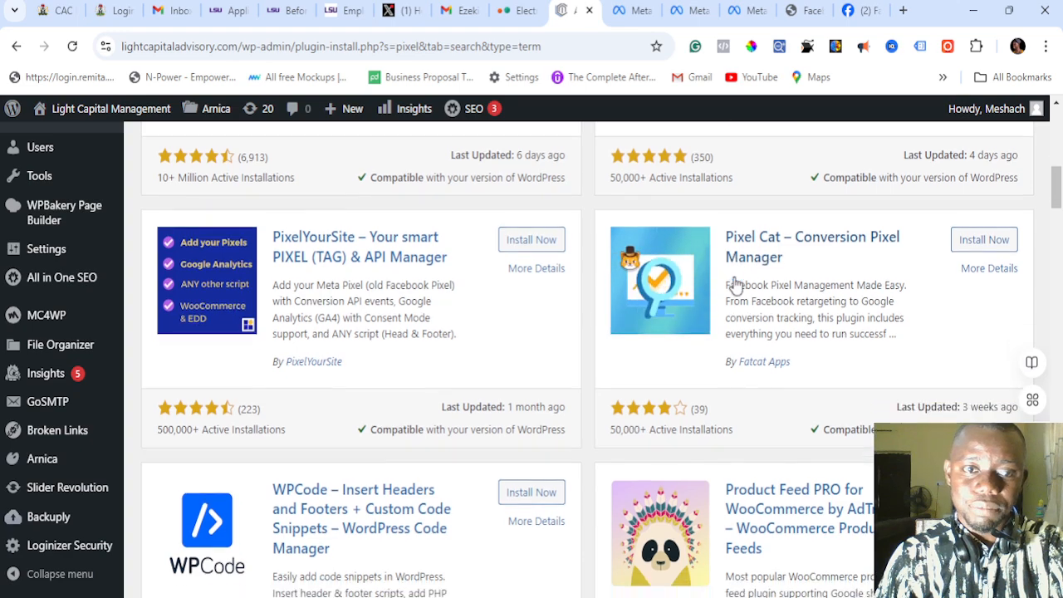
scroll(764, 171, down, 1)
scroll(523, 333, down, 2)
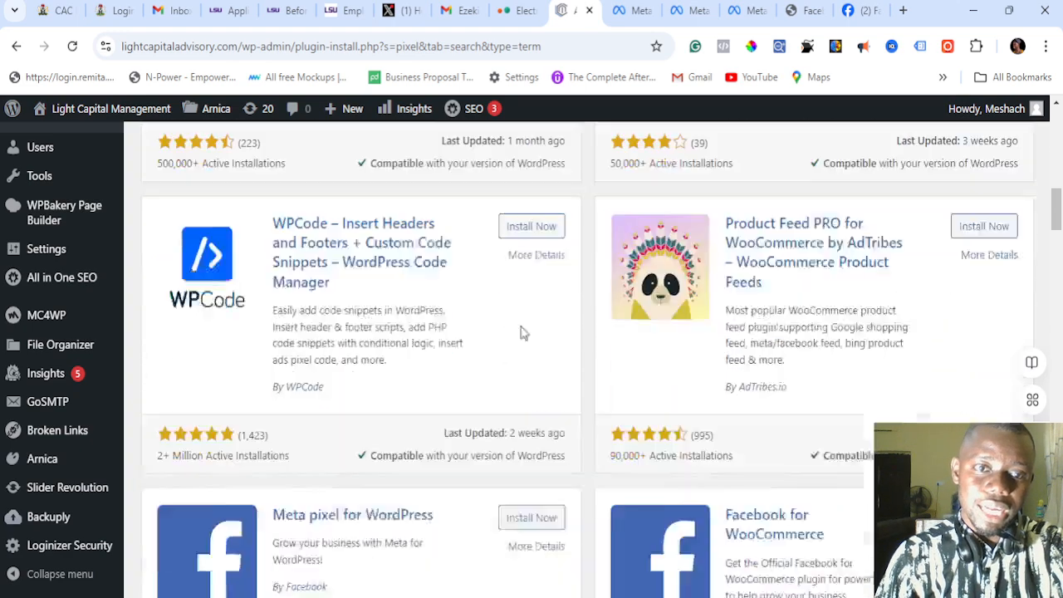
scroll(572, 328, down, 6)
scroll(572, 327, up, 3)
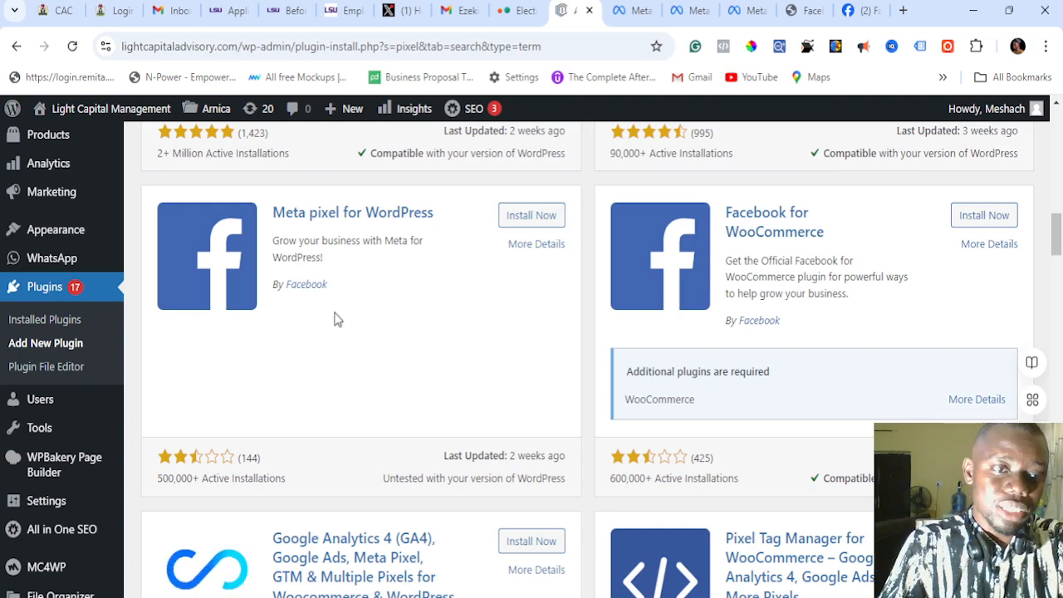
scroll(52, 375, down, 9)
scroll(60, 461, up, 3)
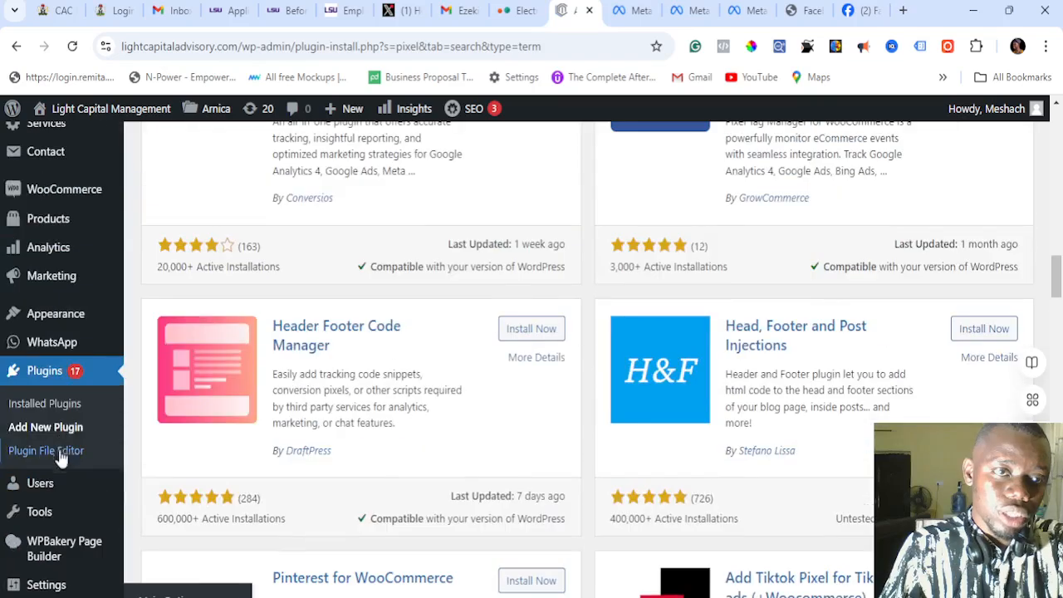
scroll(47, 236, up, 1)
mouse_move(50, 277)
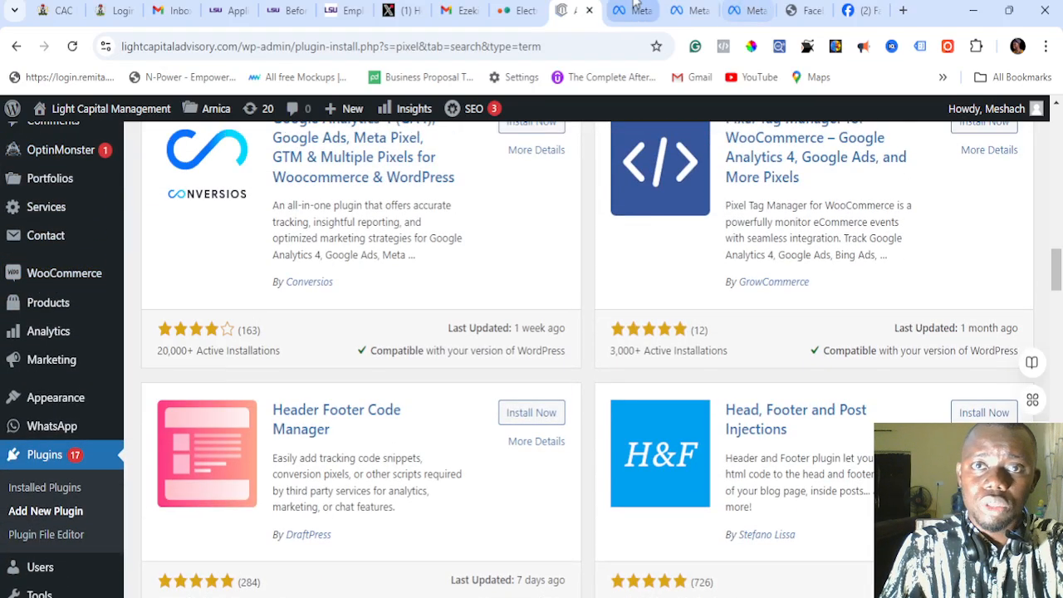
Step: Open the live Light Capital website in a separate tab and look over its homepage
mouse_move(127, 116)
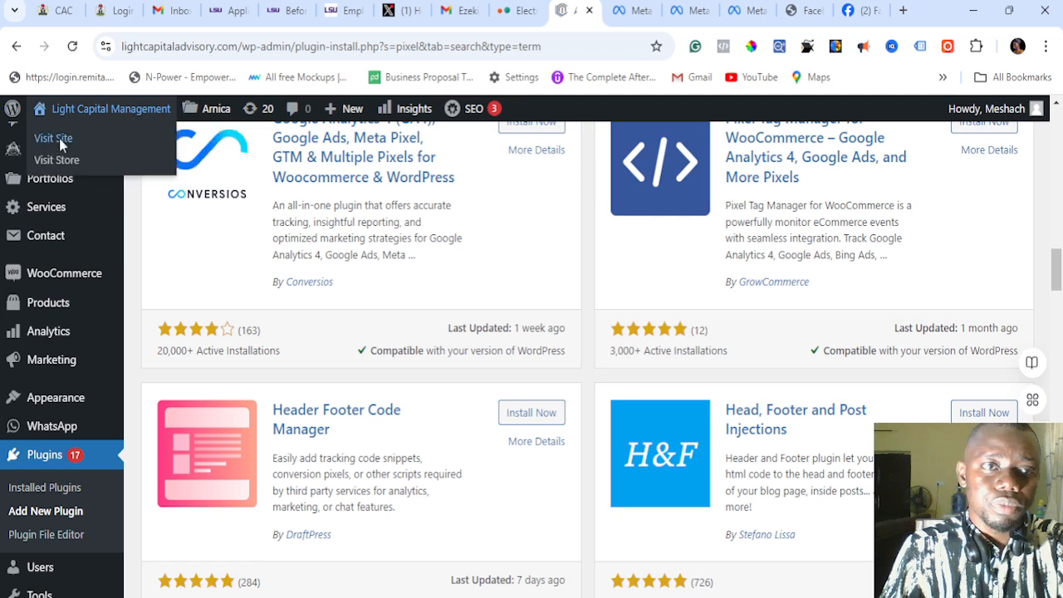
middle_click(81, 159)
click(602, 8)
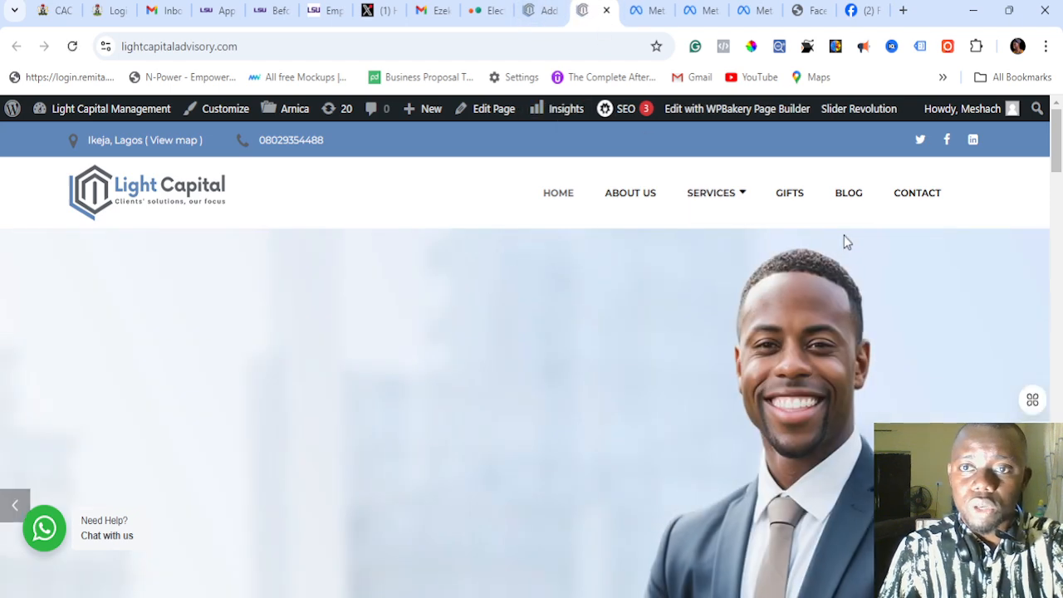
scroll(741, 296, down, 4)
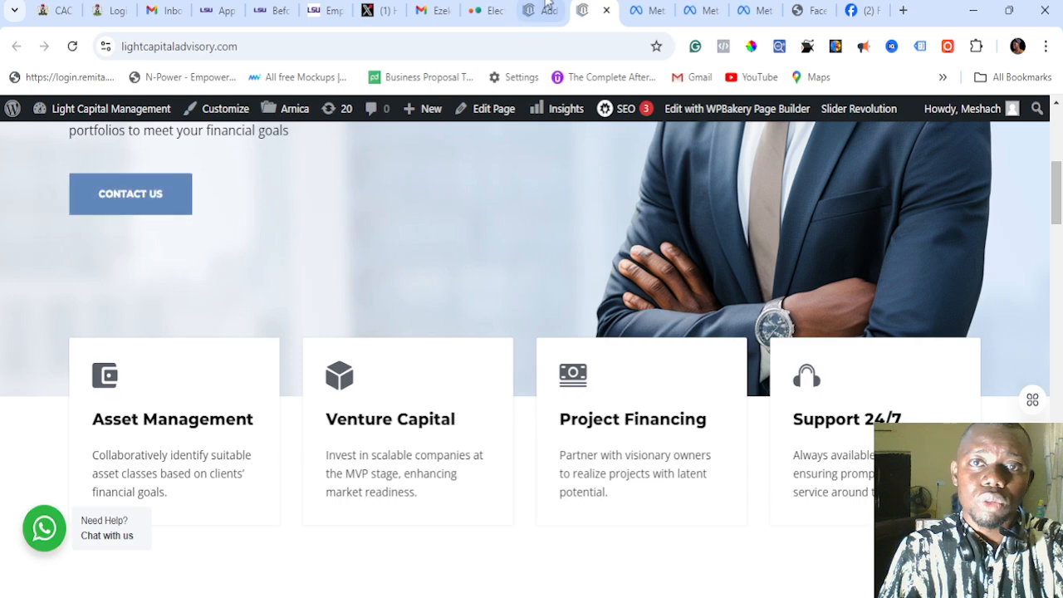
Step: Return to the plugin search results and install the Meta pixel for WordPress plugin by Facebook
click(546, 9)
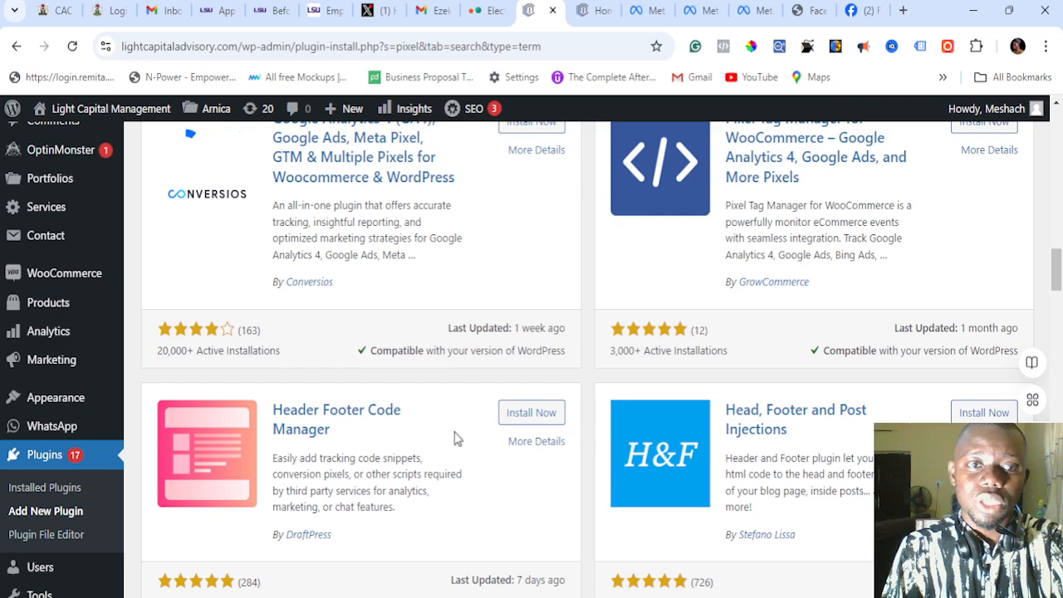
scroll(459, 438, down, 1)
scroll(460, 395, up, 4)
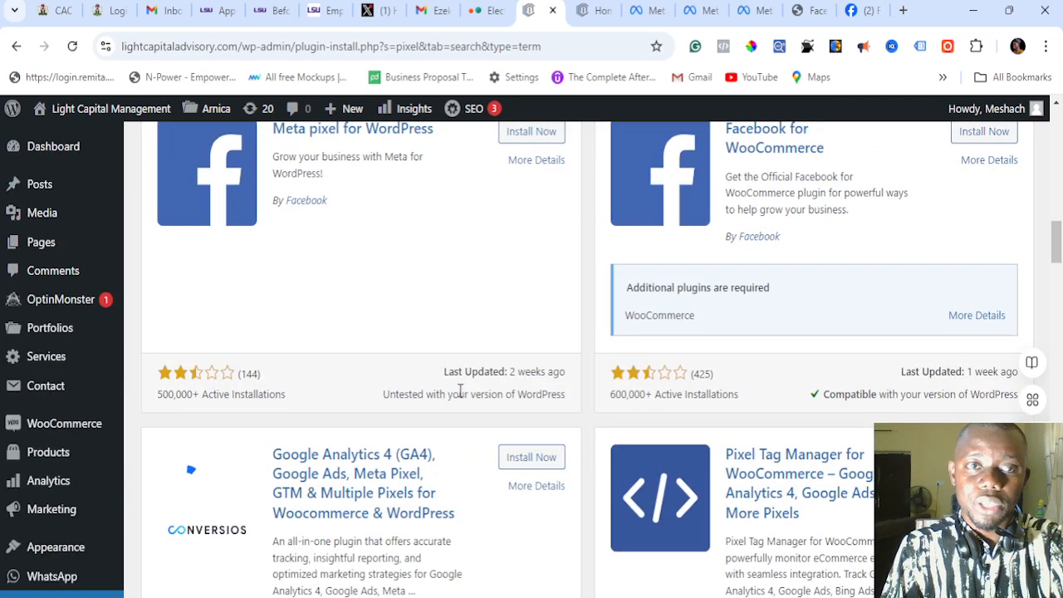
scroll(460, 391, up, 2)
click(529, 301)
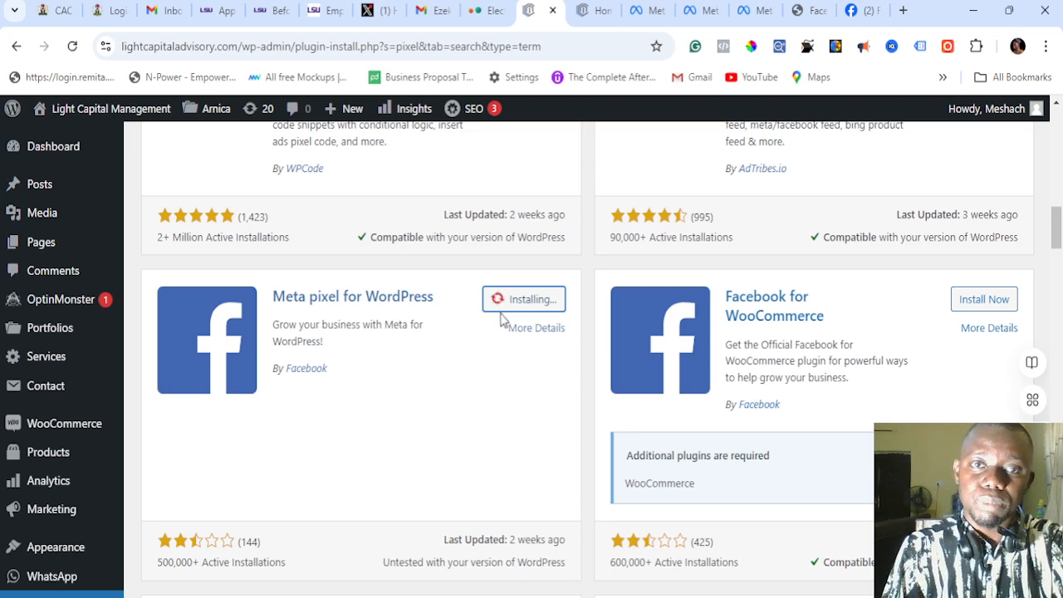
Step: Activate the newly installed Meta pixel for WordPress plugin
scroll(499, 321, up, 5)
scroll(498, 330, up, 1)
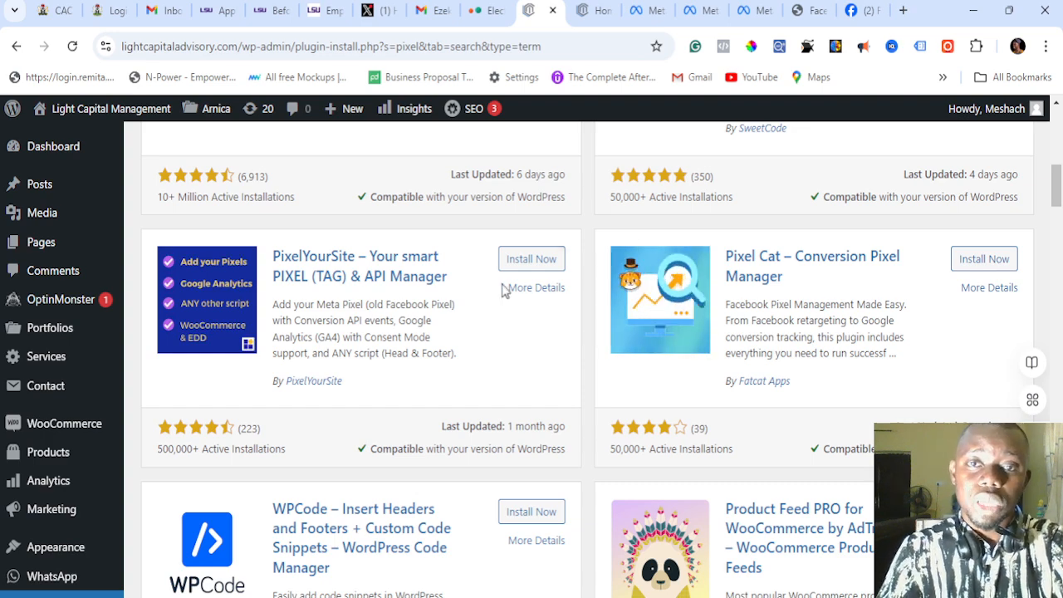
scroll(413, 286, down, 5)
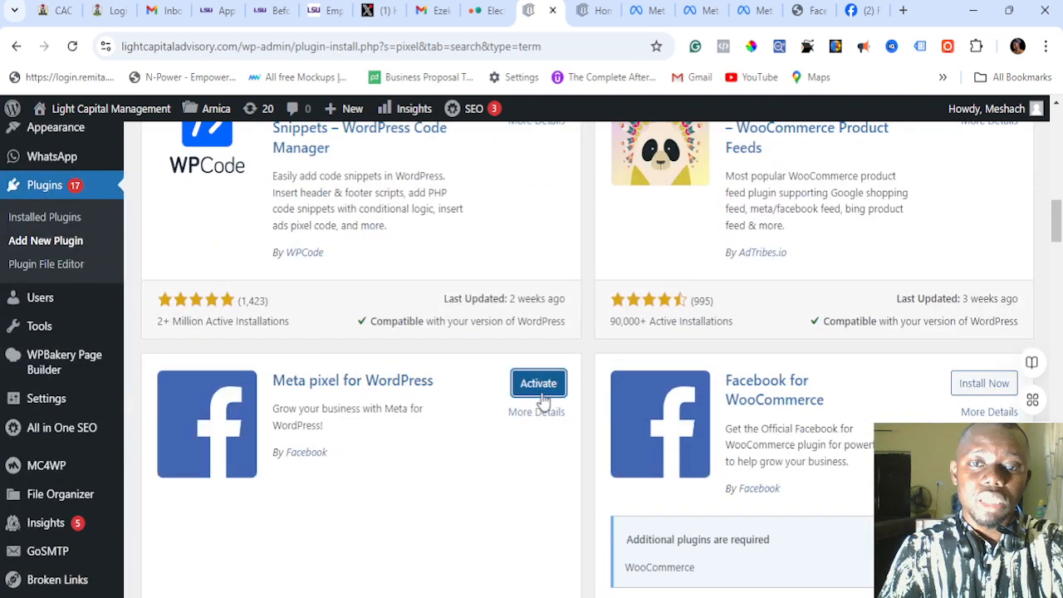
click(537, 384)
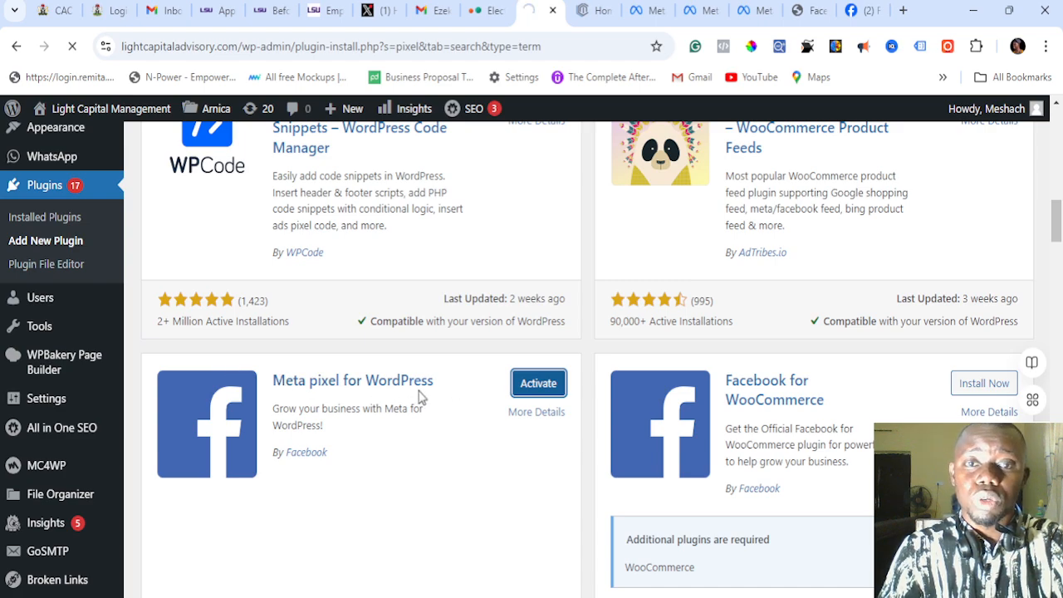
scroll(413, 306, up, 5)
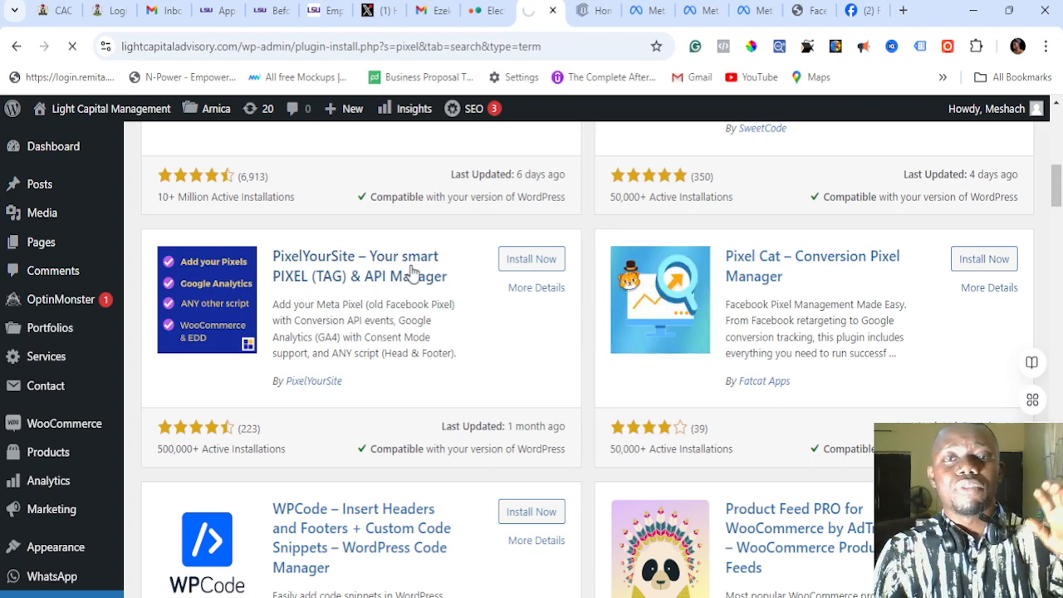
scroll(393, 263, down, 5)
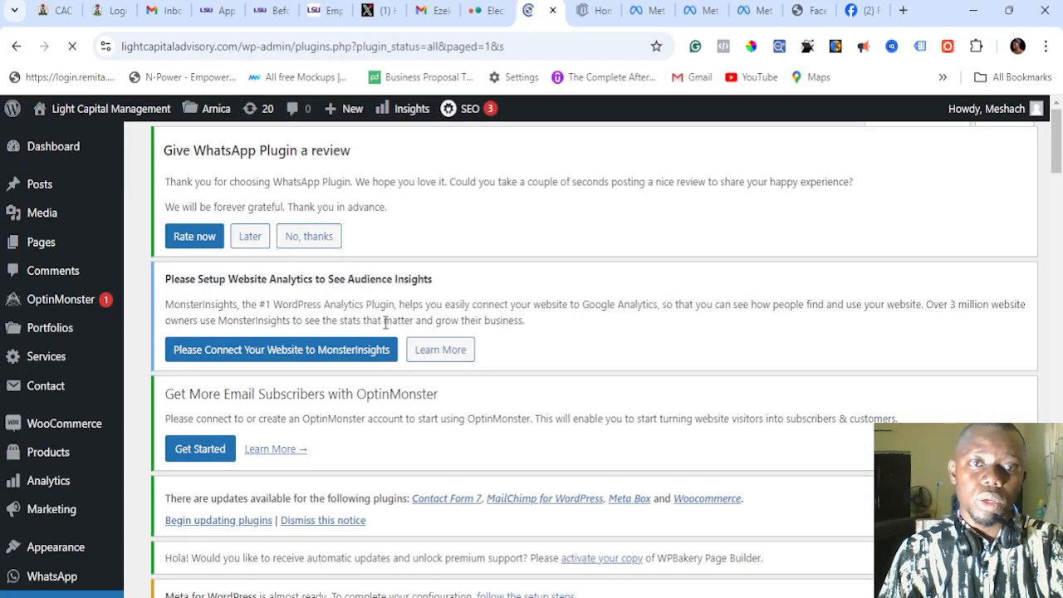
Step: Look through the installed plugins list for the Meta pixel for WordPress entry and its options
scroll(391, 326, down, 6)
scroll(353, 319, down, 15)
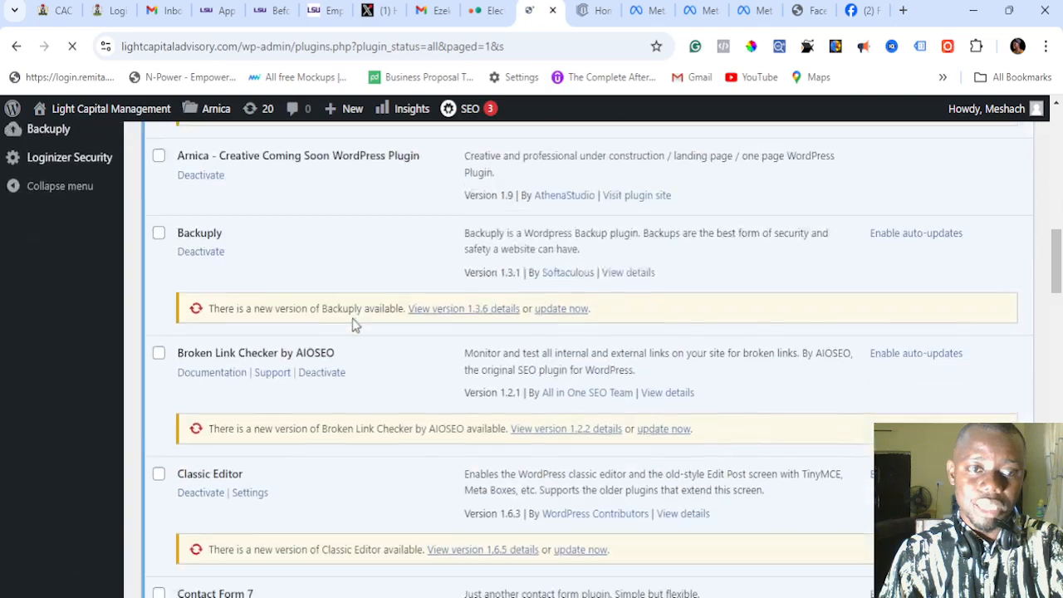
scroll(353, 322, down, 4)
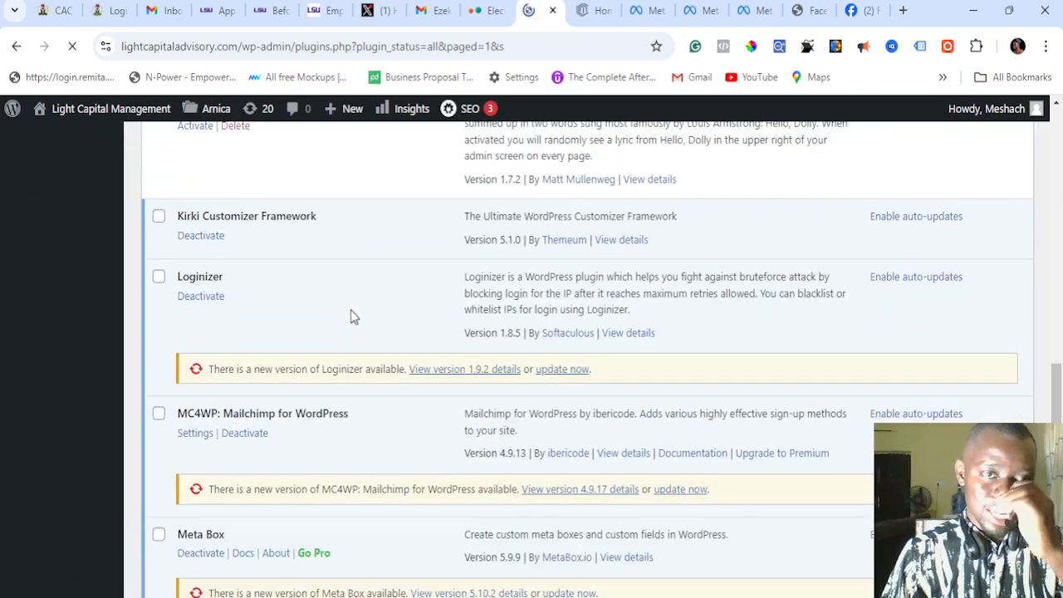
scroll(348, 315, down, 3)
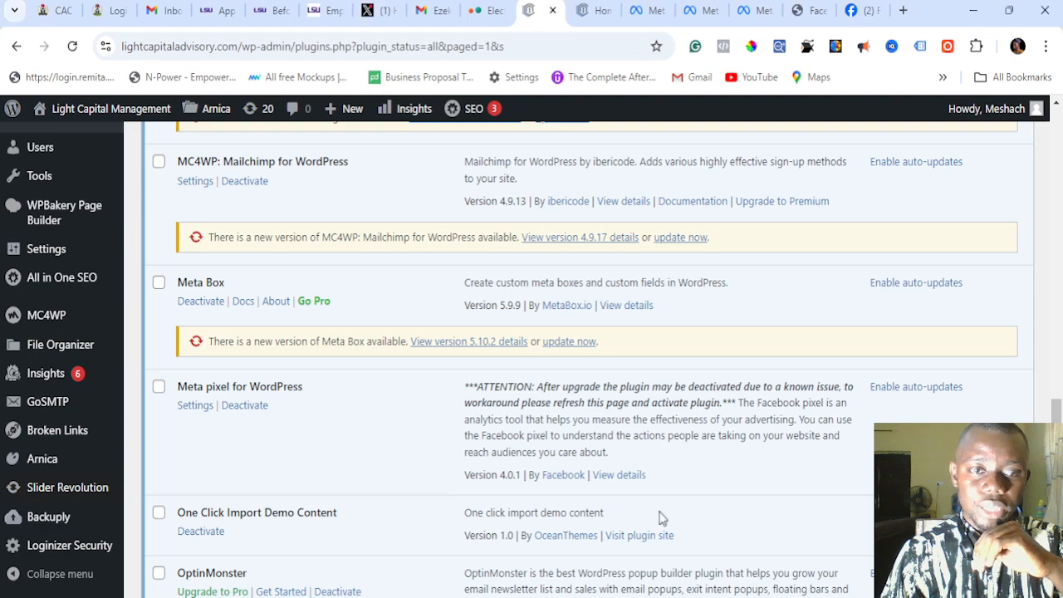
scroll(455, 420, down, 5)
scroll(455, 419, up, 5)
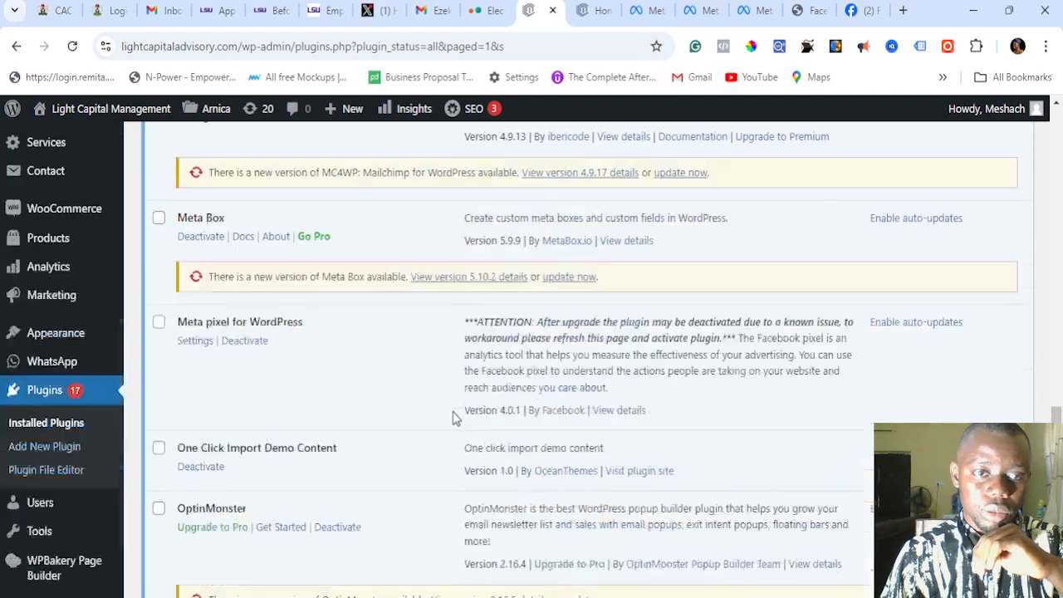
scroll(455, 419, up, 6)
scroll(455, 419, down, 2)
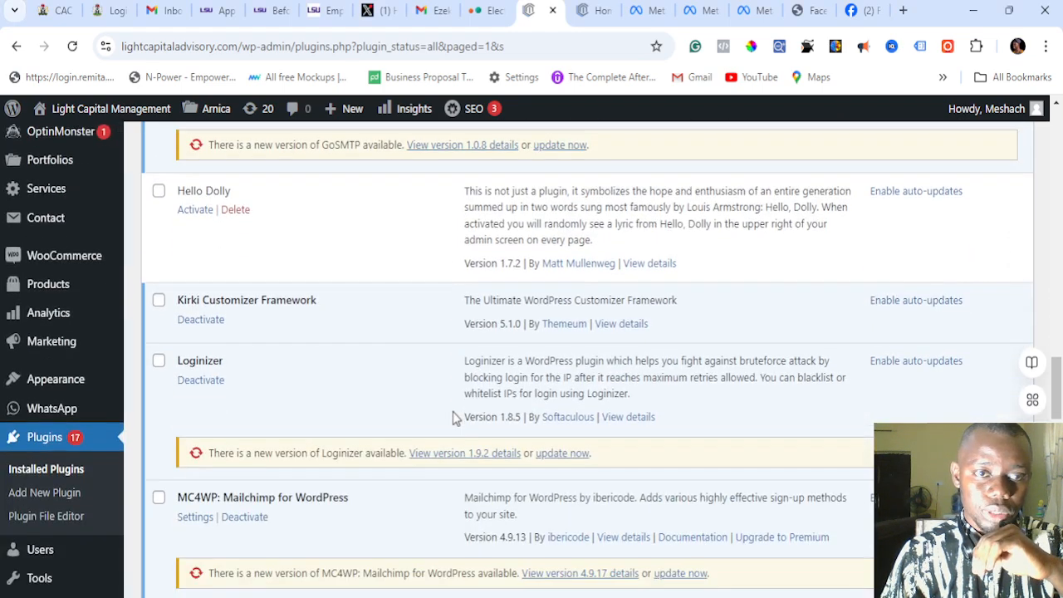
Step: Open the settings of the Meta pixel for WordPress plugin from the installed plugins list
scroll(455, 419, down, 3)
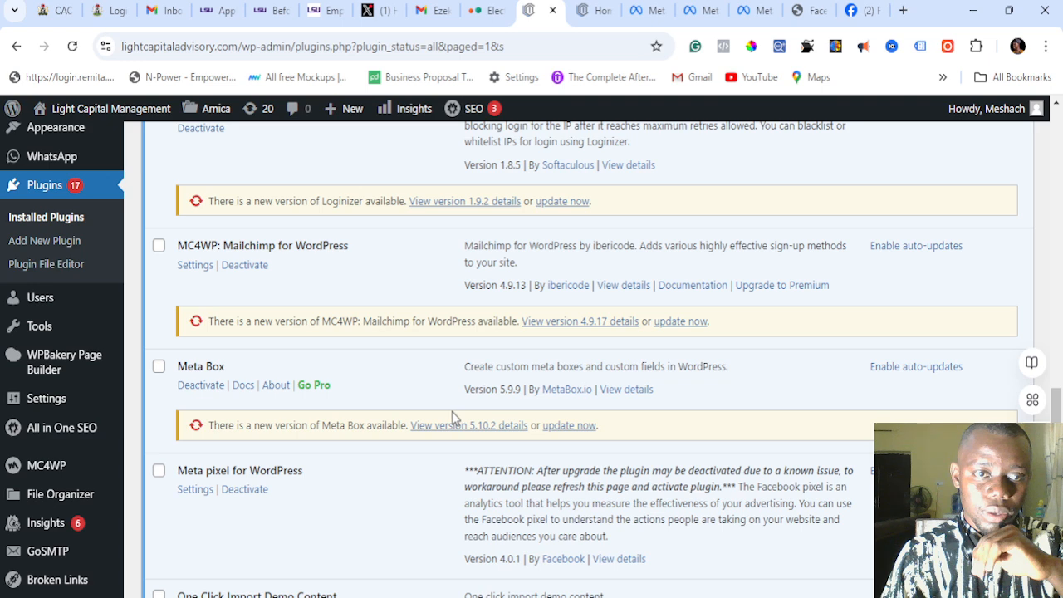
scroll(453, 418, down, 1)
click(191, 407)
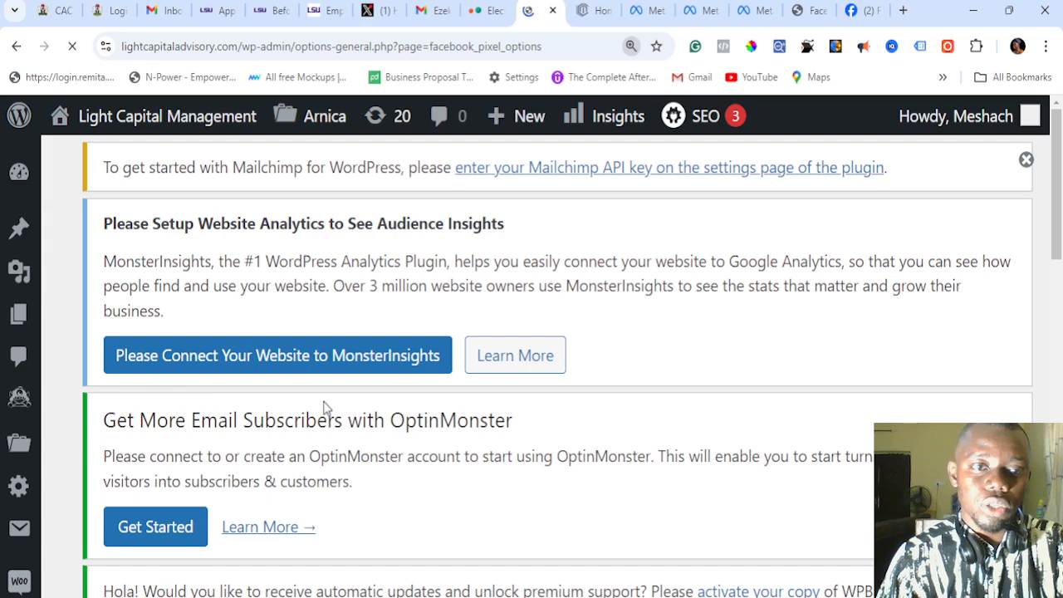
Step: Try to dismiss the Mailchimp notice above the Meta pixel settings, and return to the settings page
key(ctrl+plus)
key(ctrl+plus)
key(ctrl+plus)
scroll(326, 400, down, 2)
scroll(786, 374, up, 5)
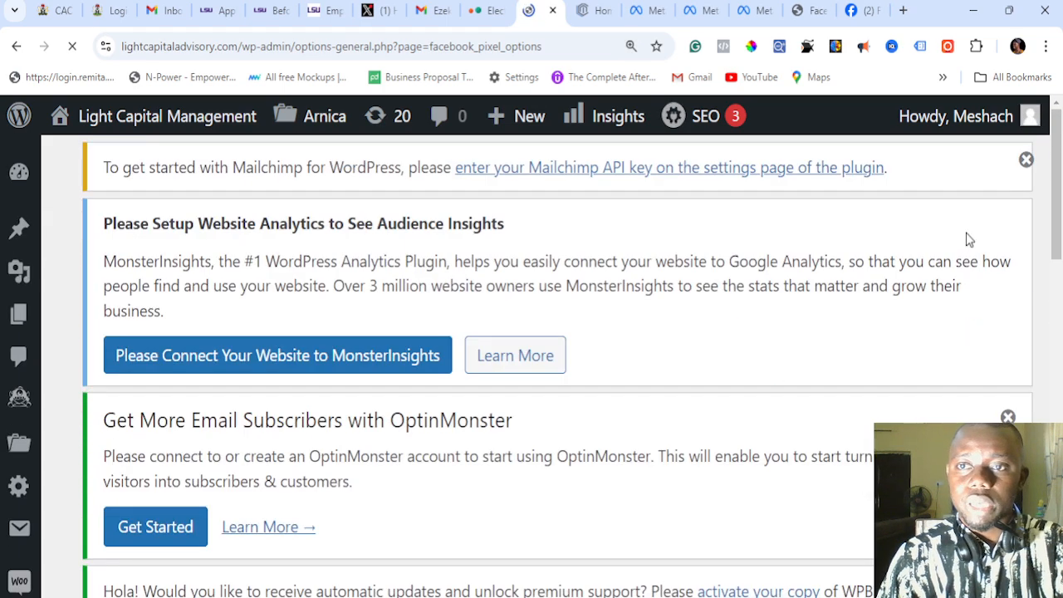
click(1026, 161)
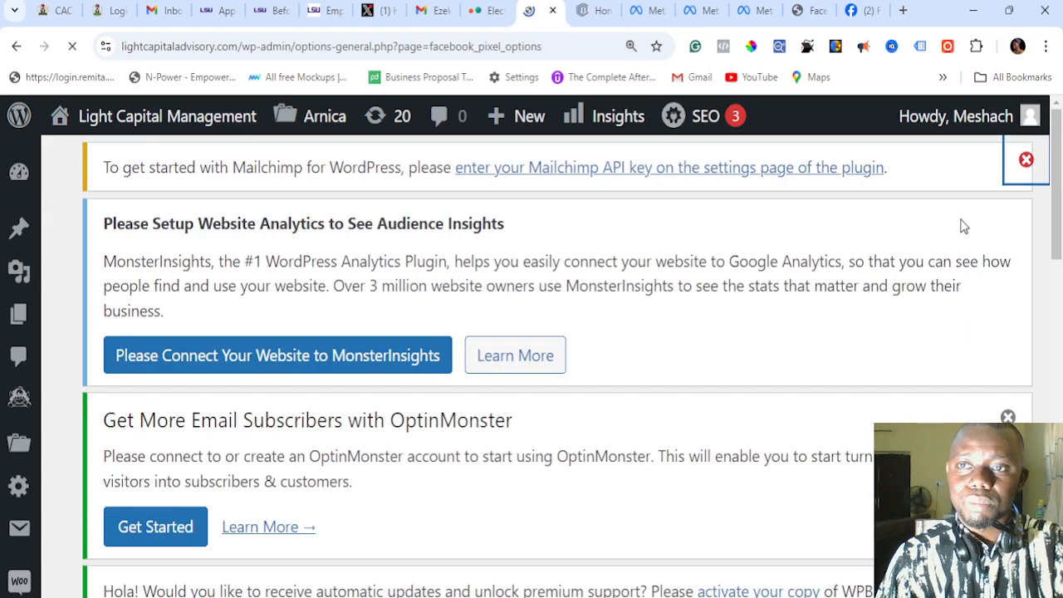
key(ctrl+0)
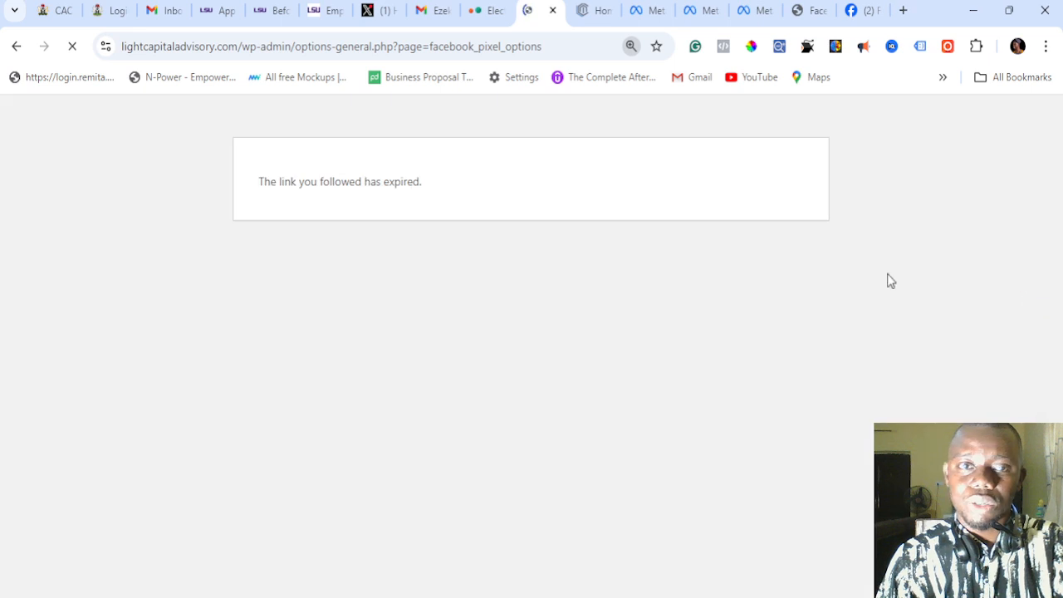
click(18, 47)
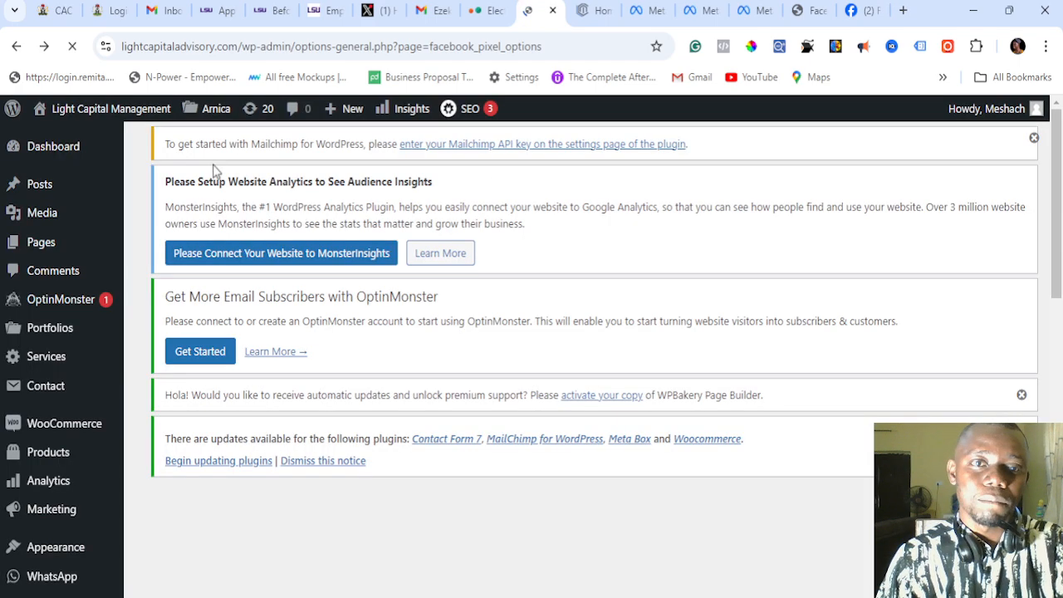
Step: Start connecting the business to Facebook, agree to share the token with lightcapitaladvisory.com, and confirm the connection
scroll(310, 420, down, 7)
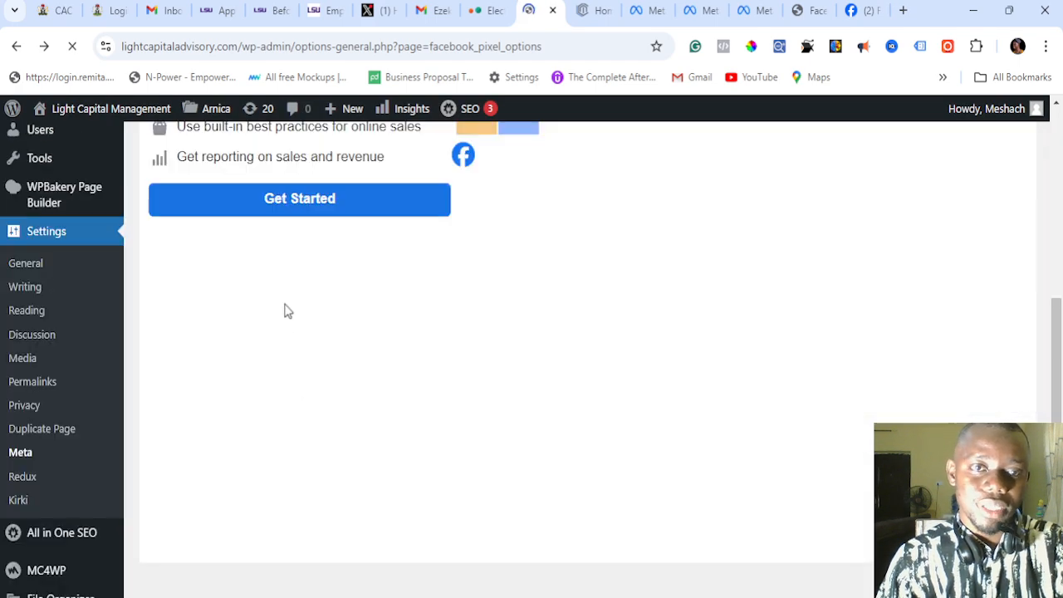
scroll(498, 391, up, 5)
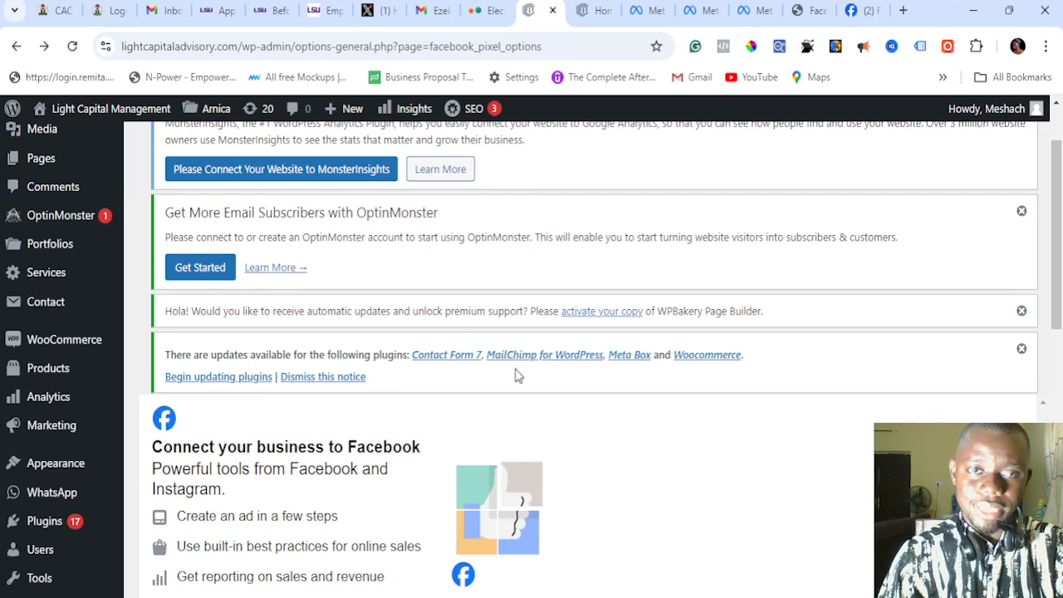
scroll(487, 351, down, 2)
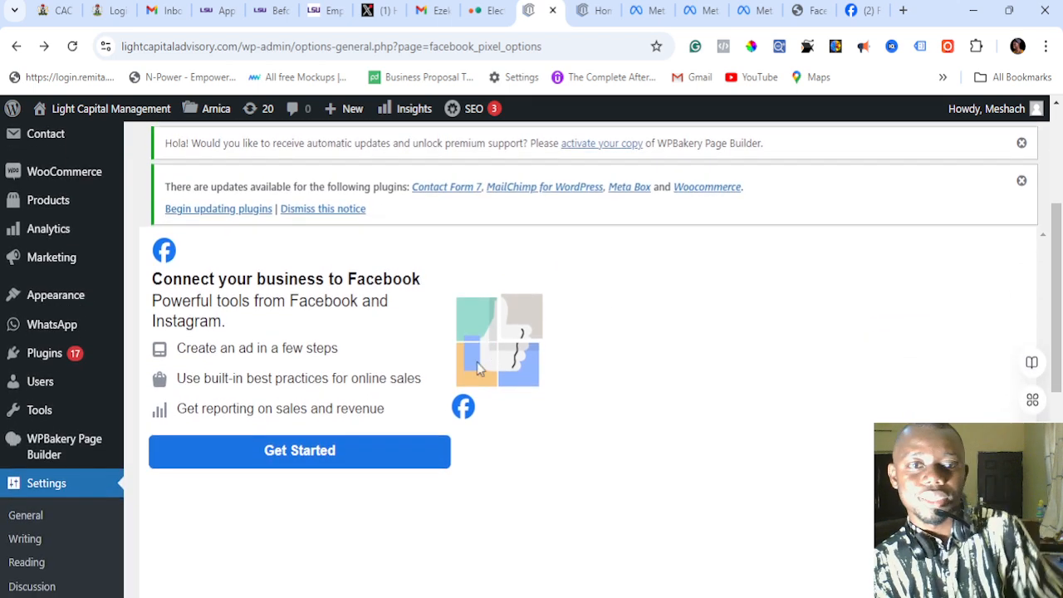
click(311, 461)
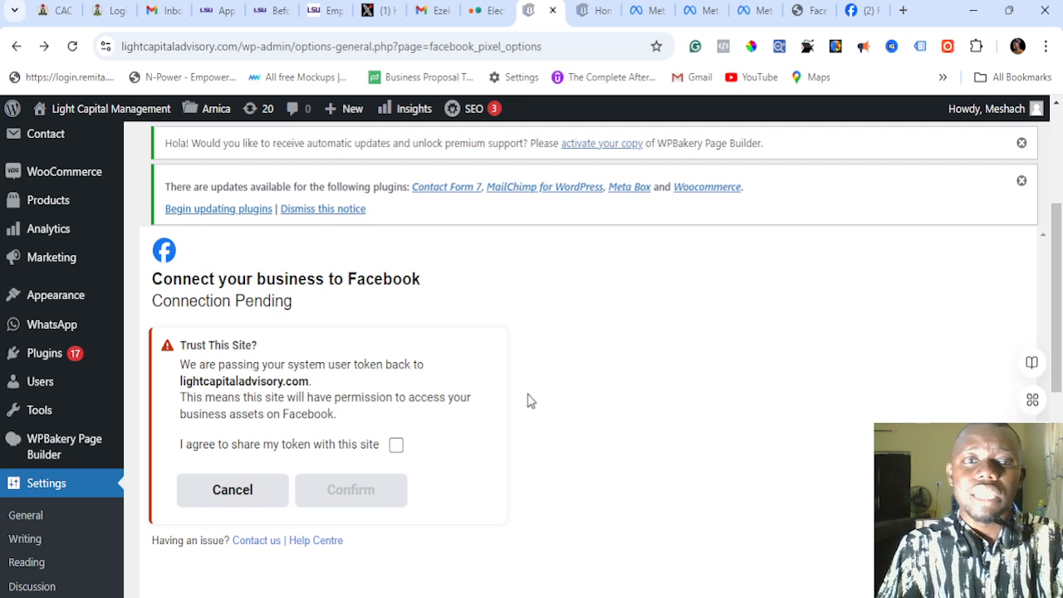
click(396, 445)
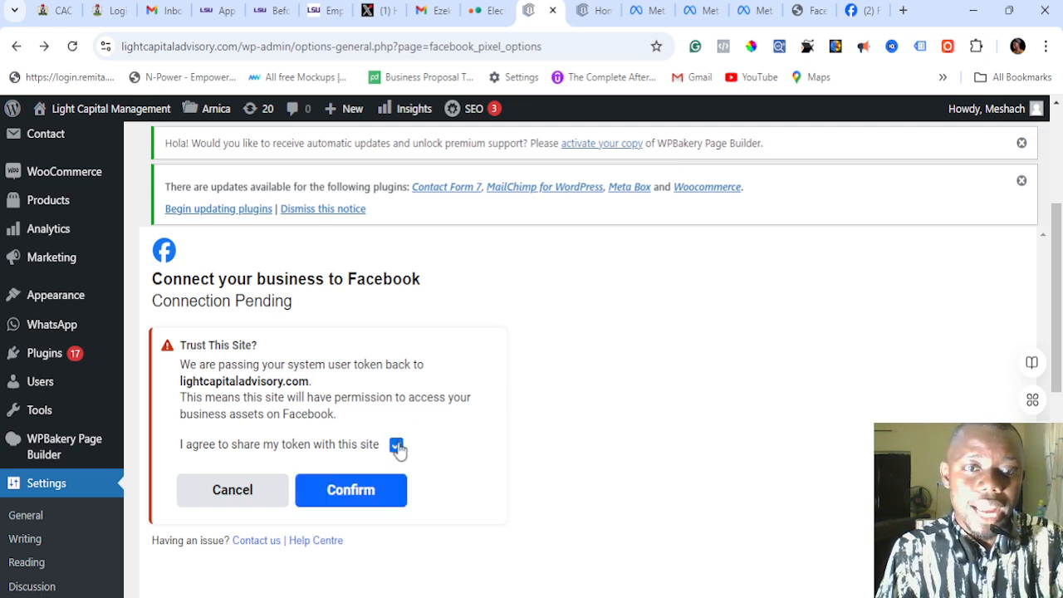
click(349, 494)
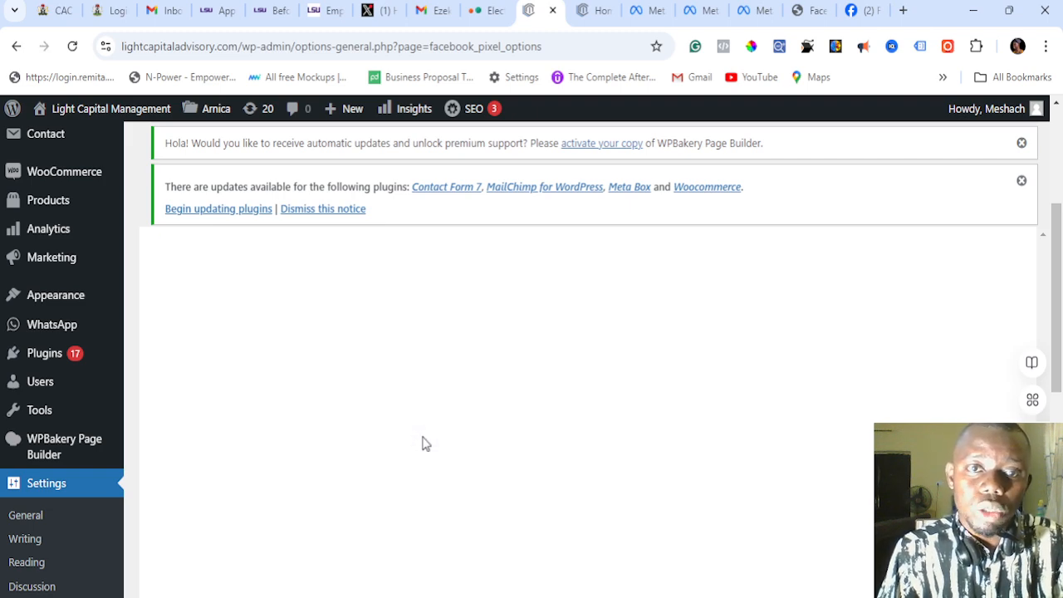
Step: Expand the connection settings and look through the delete-connection option and the ad creation goals
scroll(431, 441, down, 1)
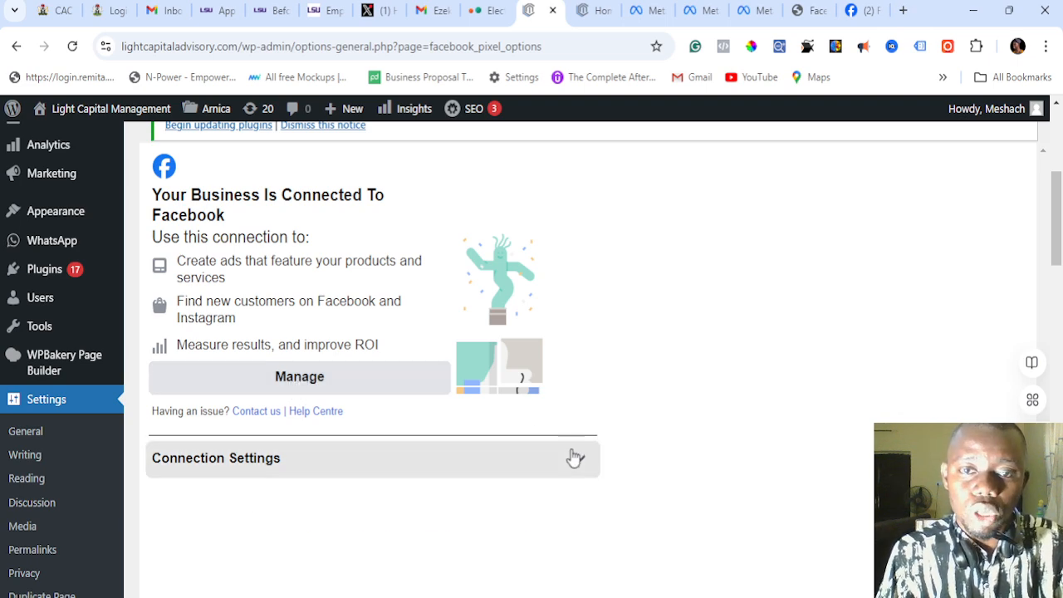
click(572, 456)
scroll(547, 386, down, 1)
scroll(546, 386, down, 3)
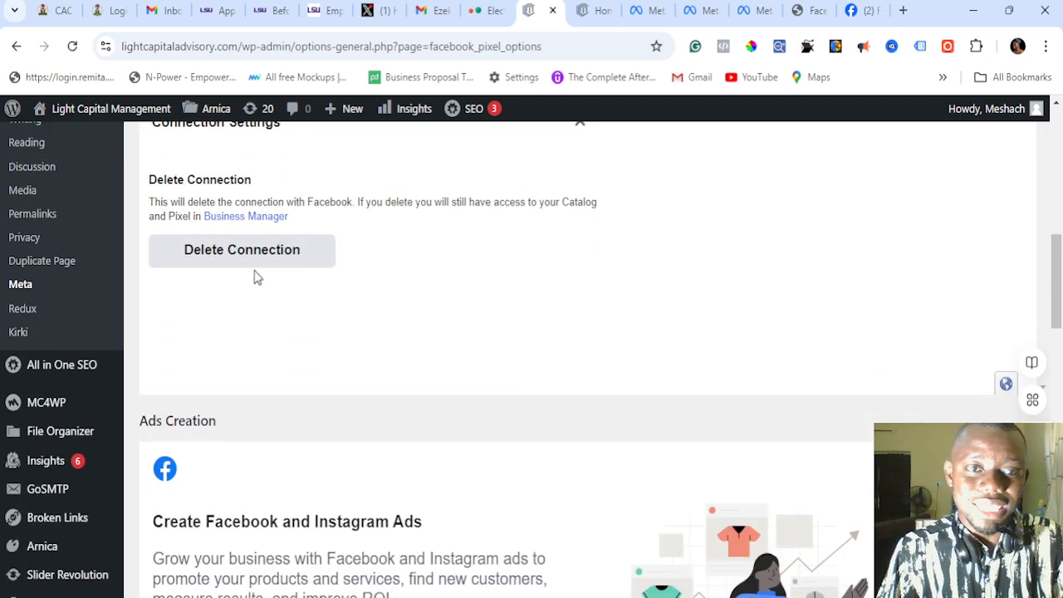
scroll(284, 262, down, 6)
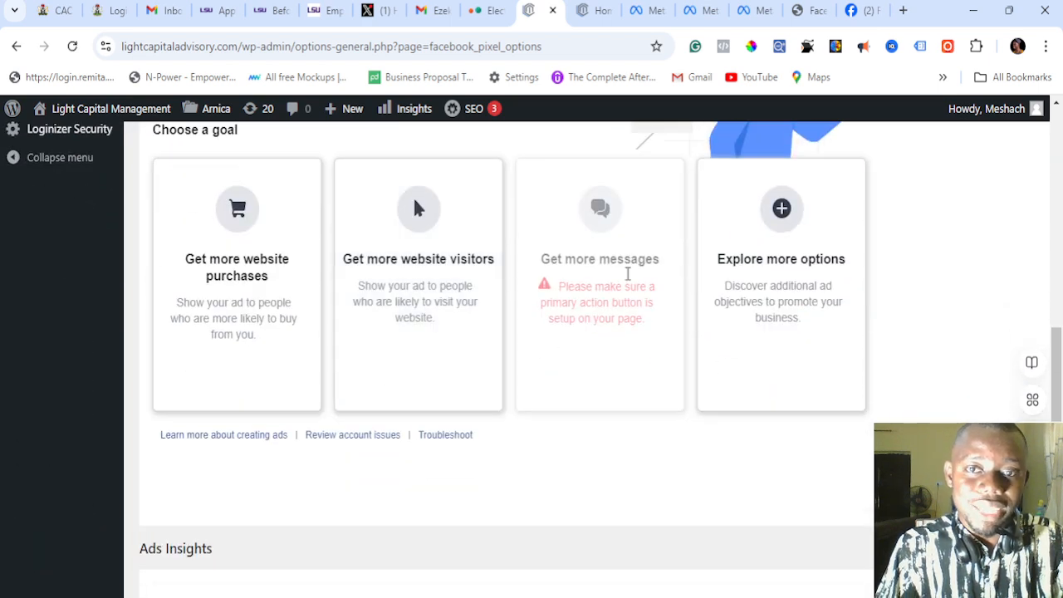
scroll(332, 225, up, 3)
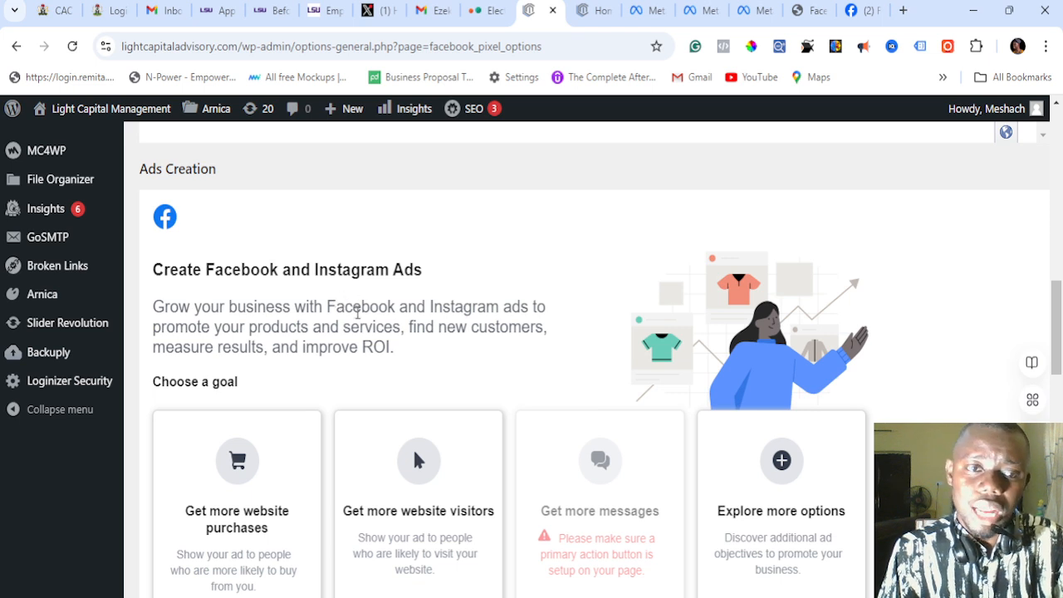
scroll(353, 309, down, 1)
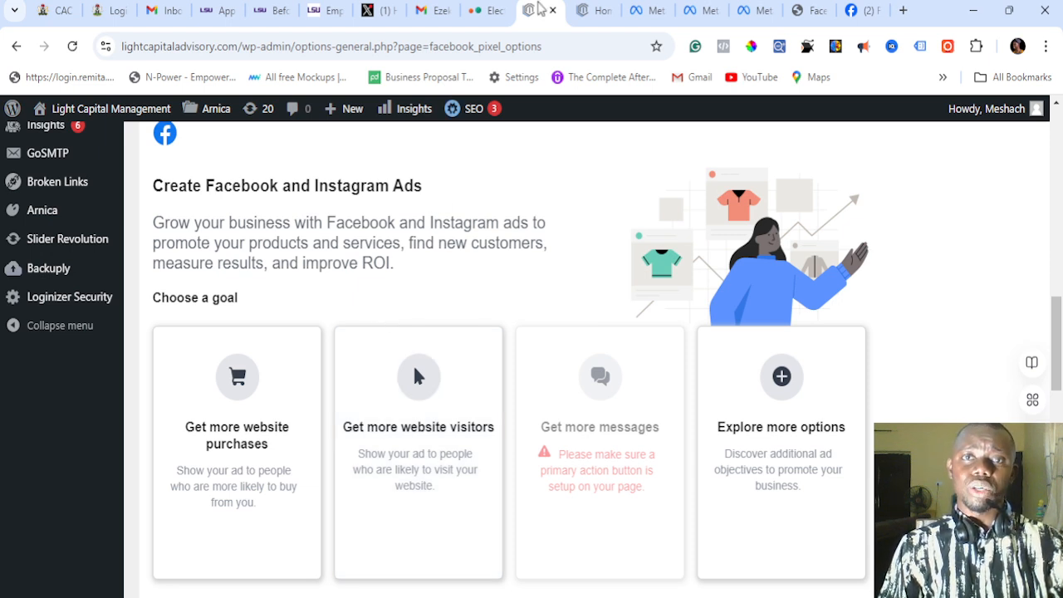
Step: Switch to the live Light Capital website and reload its homepage
click(587, 10)
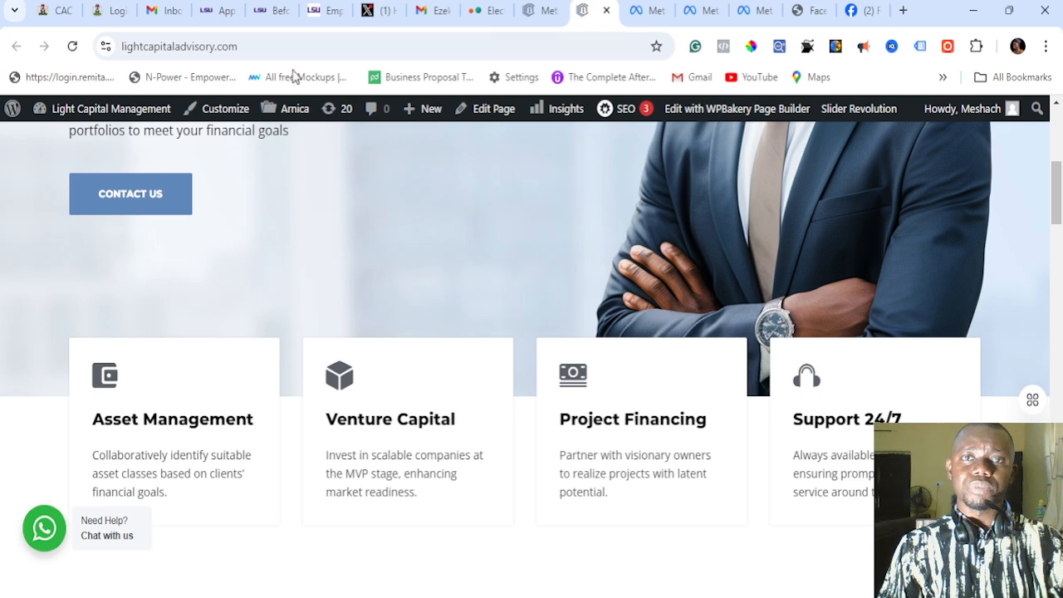
click(73, 46)
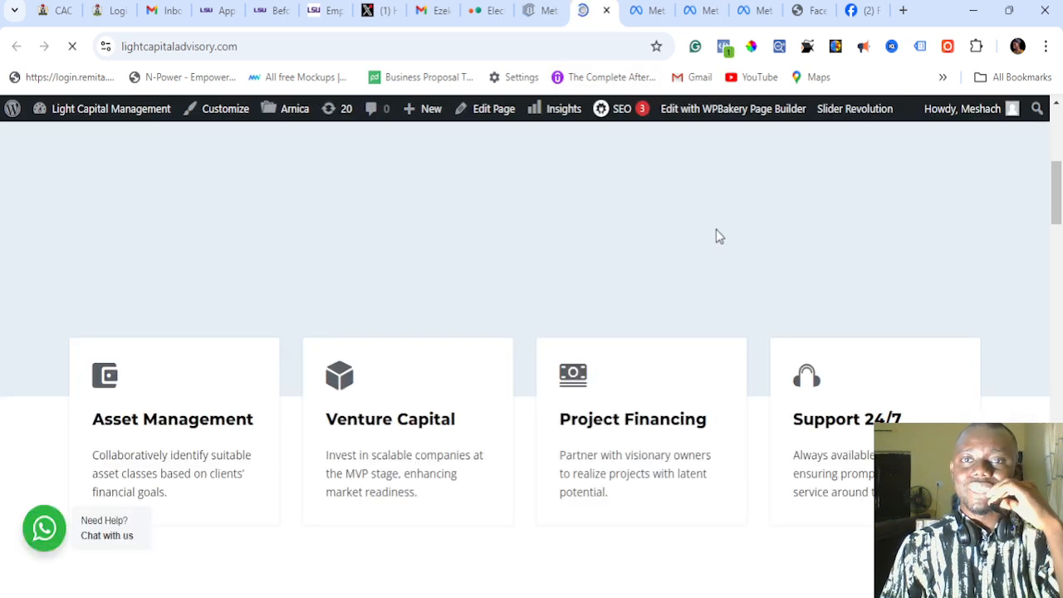
Step: Replace the Meta business home page with a Google search for Chrome extensions and open the Chrome Web Store's extensions page
click(648, 10)
click(505, 46)
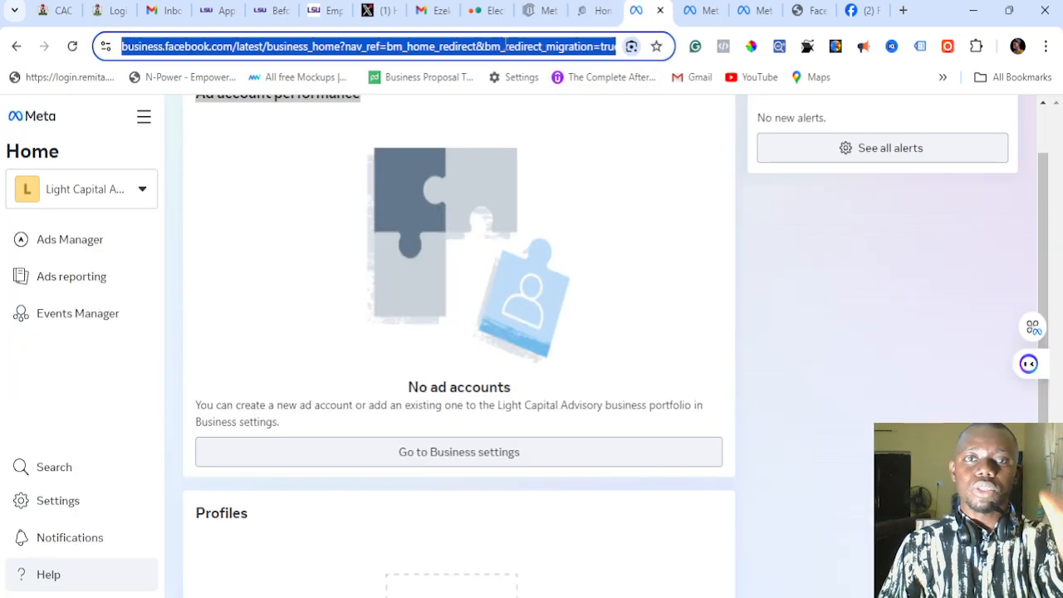
text(chrome e)
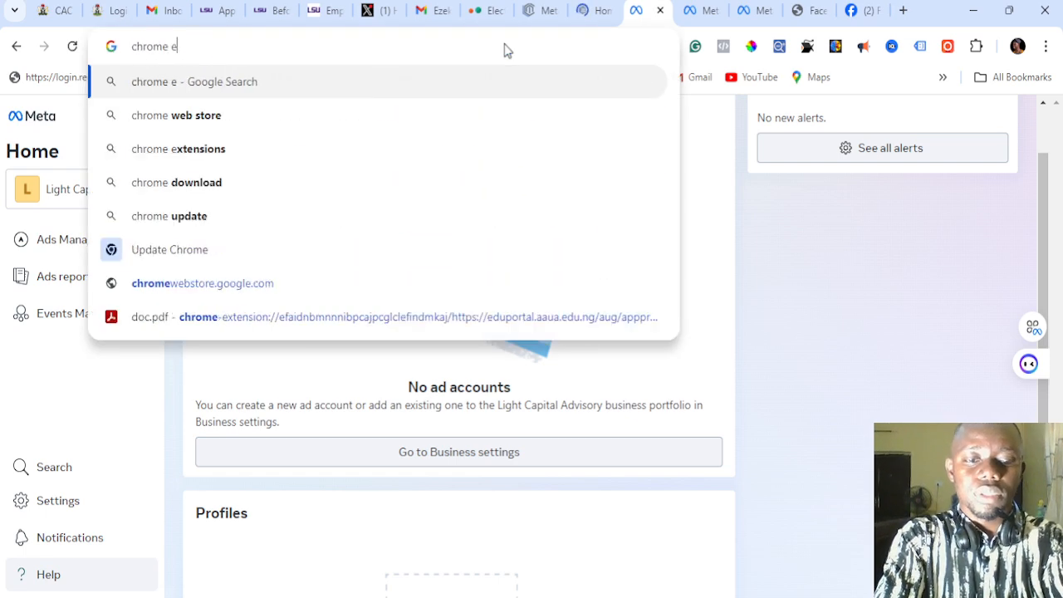
text(xpensio)
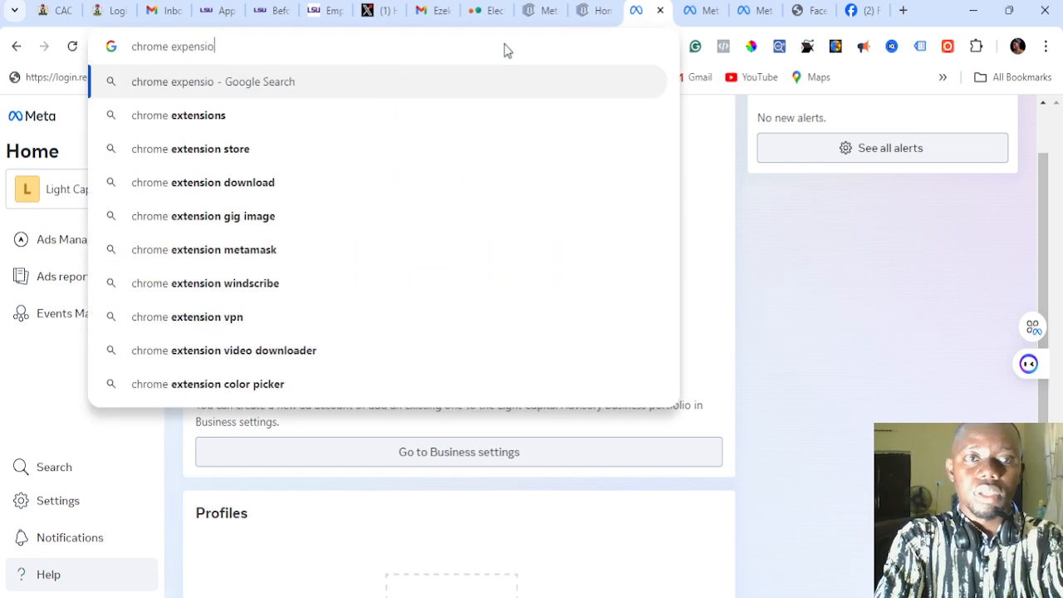
key(BackSpace)
key(BackSpace)
text(tion)
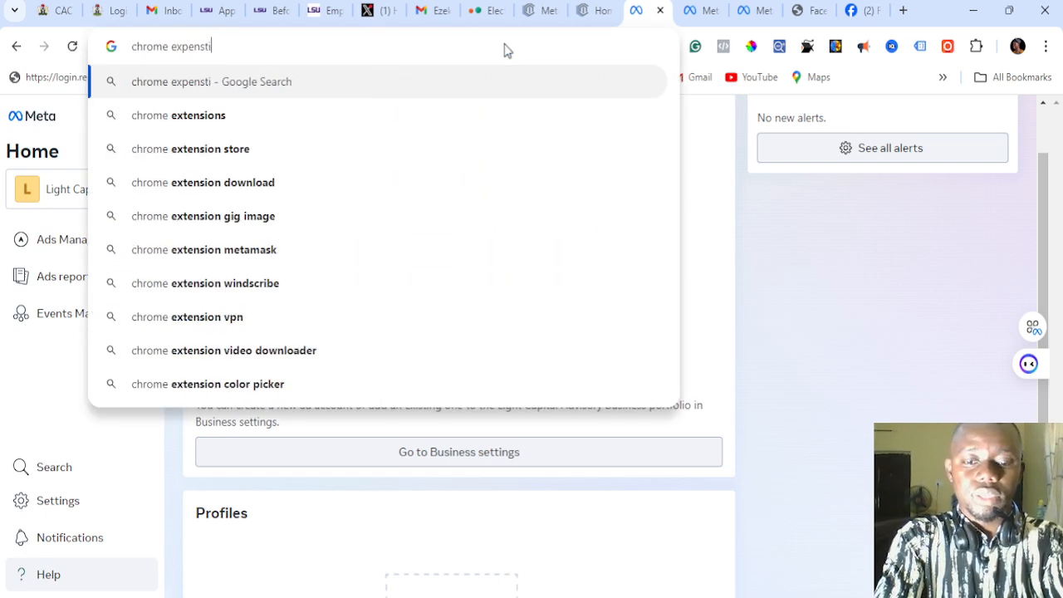
key(Return)
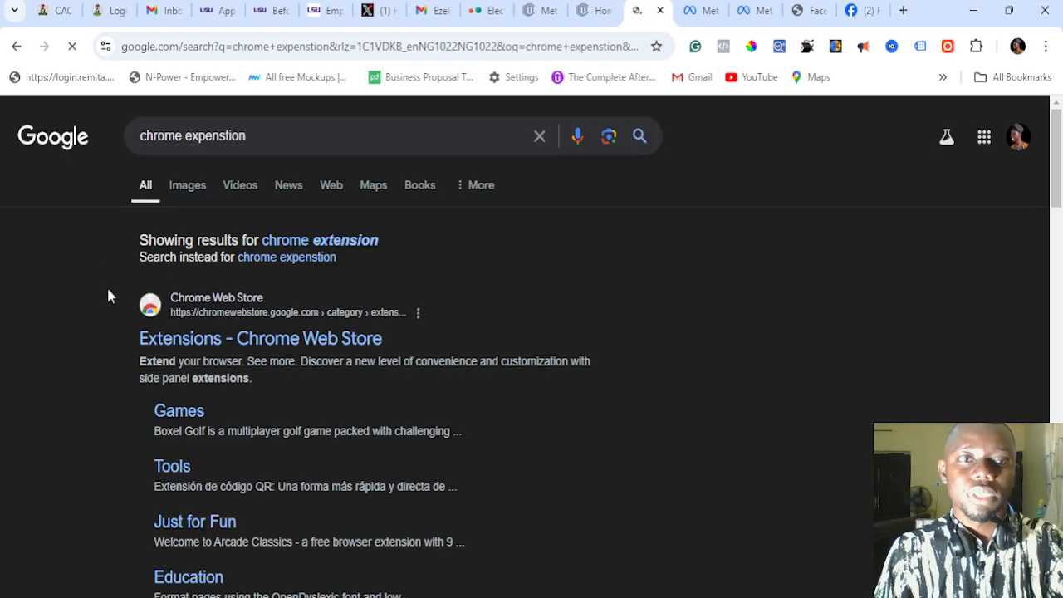
click(266, 340)
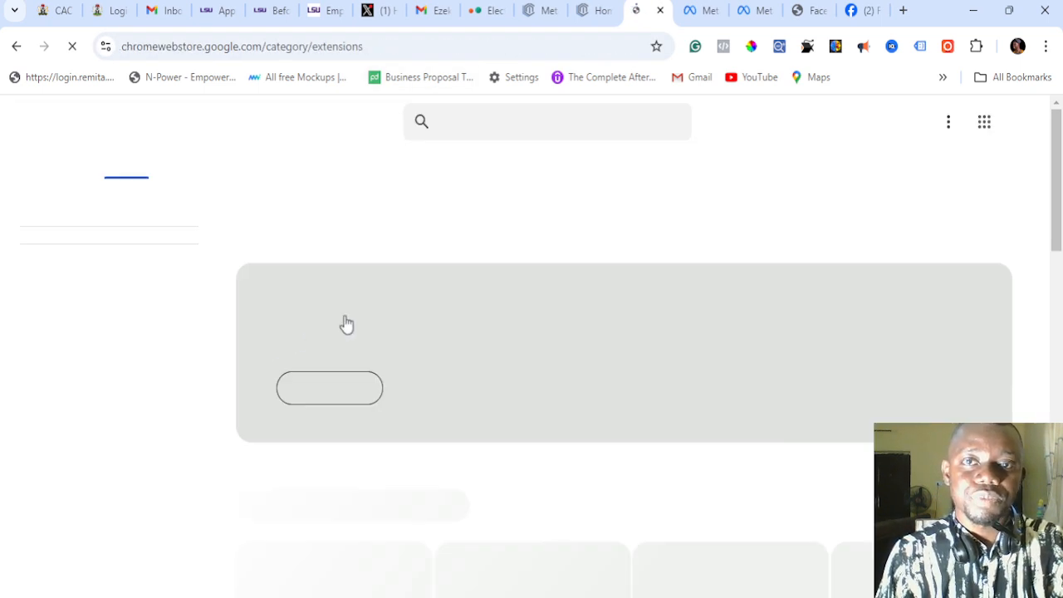
Step: Search the Chrome Web Store for "meta pixel helper" and look over the Meta Pixel Helper extension's page
click(724, 48)
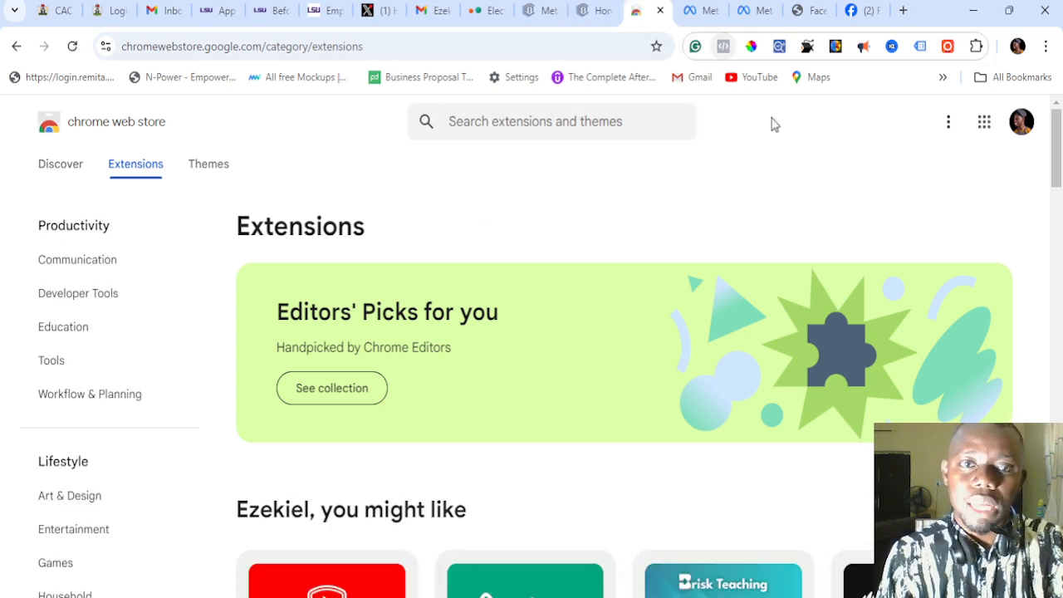
click(486, 121)
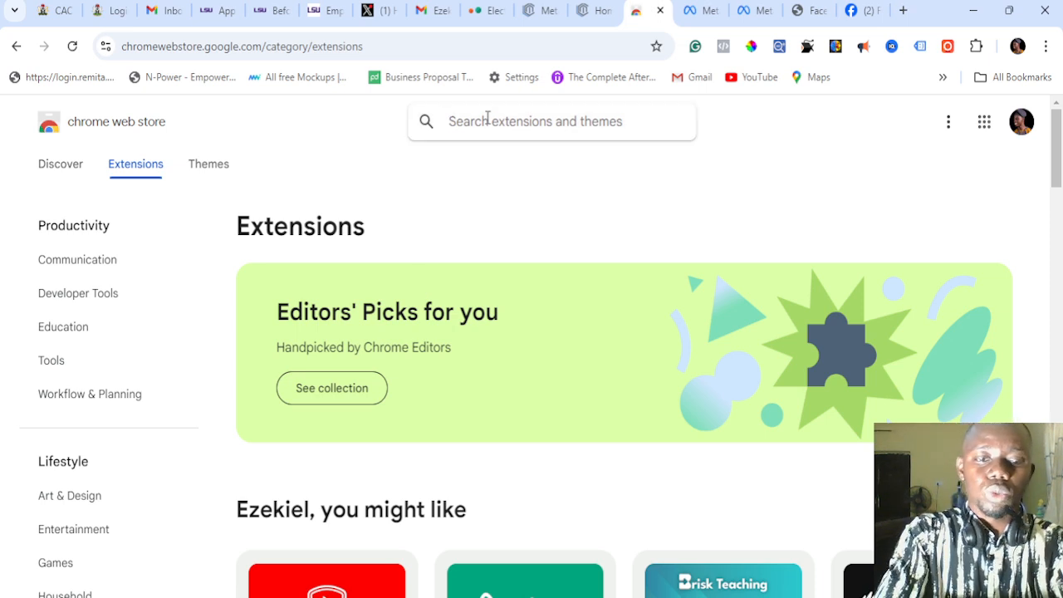
text(meta pixel)
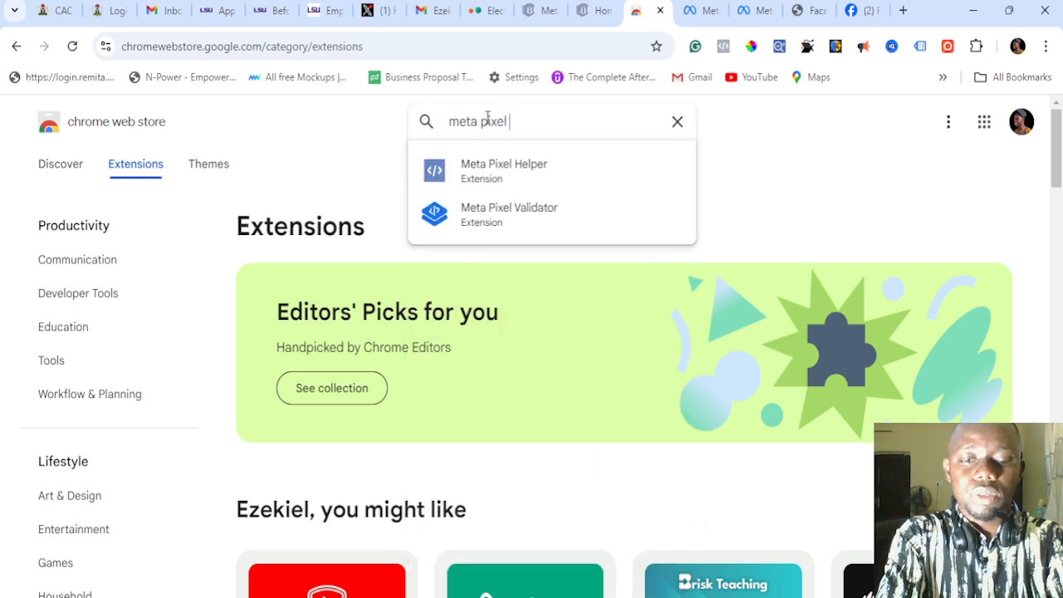
text( helper)
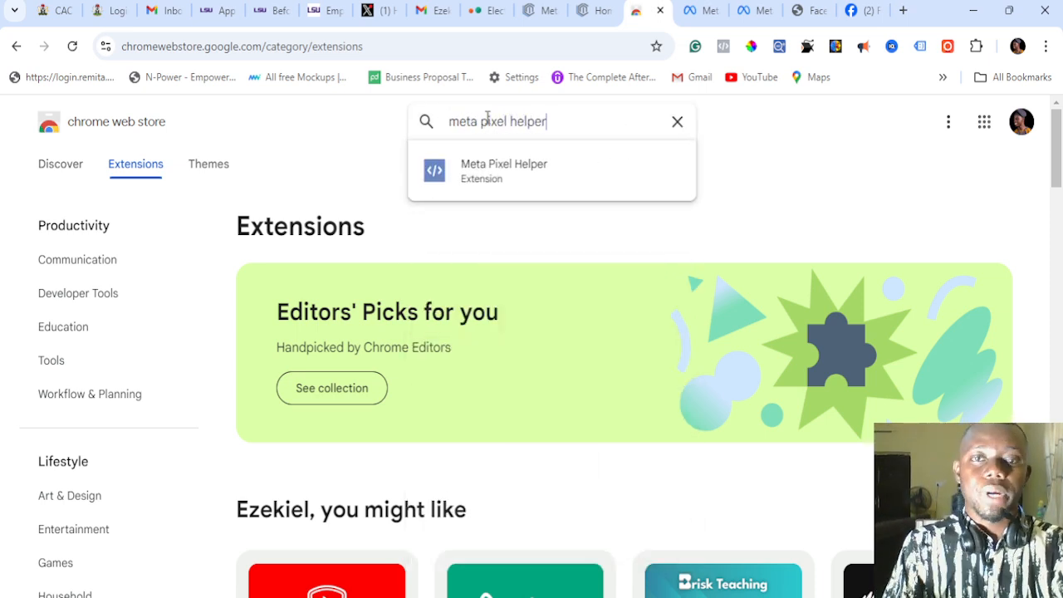
click(505, 179)
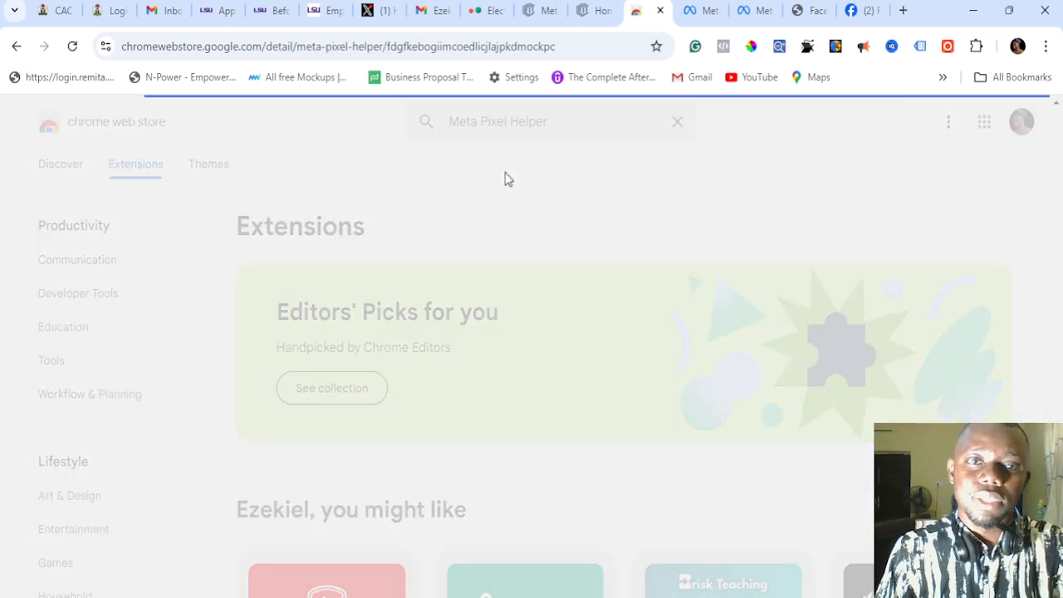
scroll(583, 304, down, 5)
scroll(584, 304, up, 3)
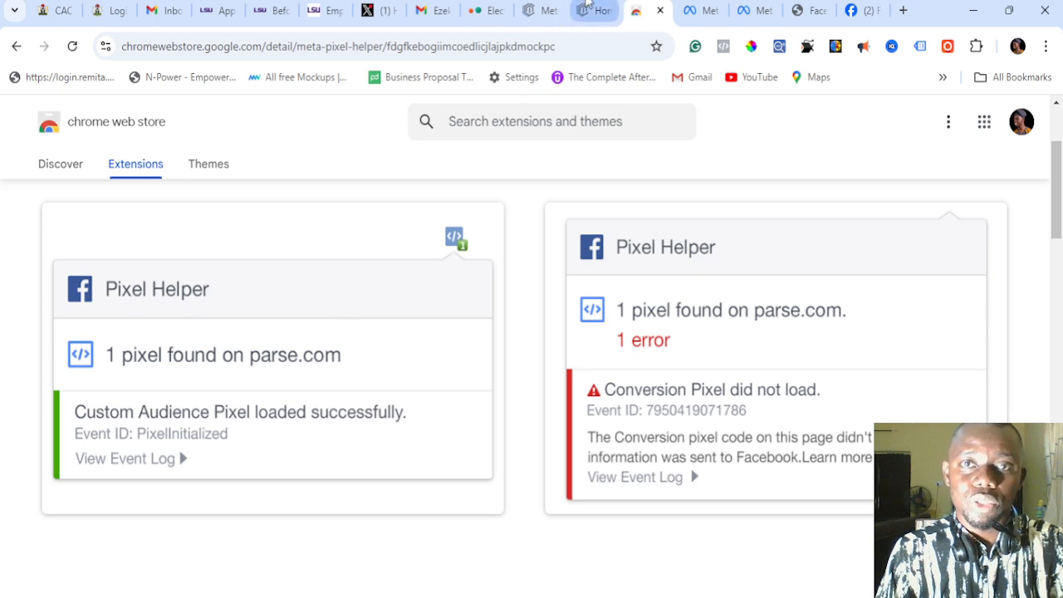
Step: Compare the Pixel Helper indicator on the live website, the Meta Pages settings and the CAC login page, reloading the login page
click(596, 10)
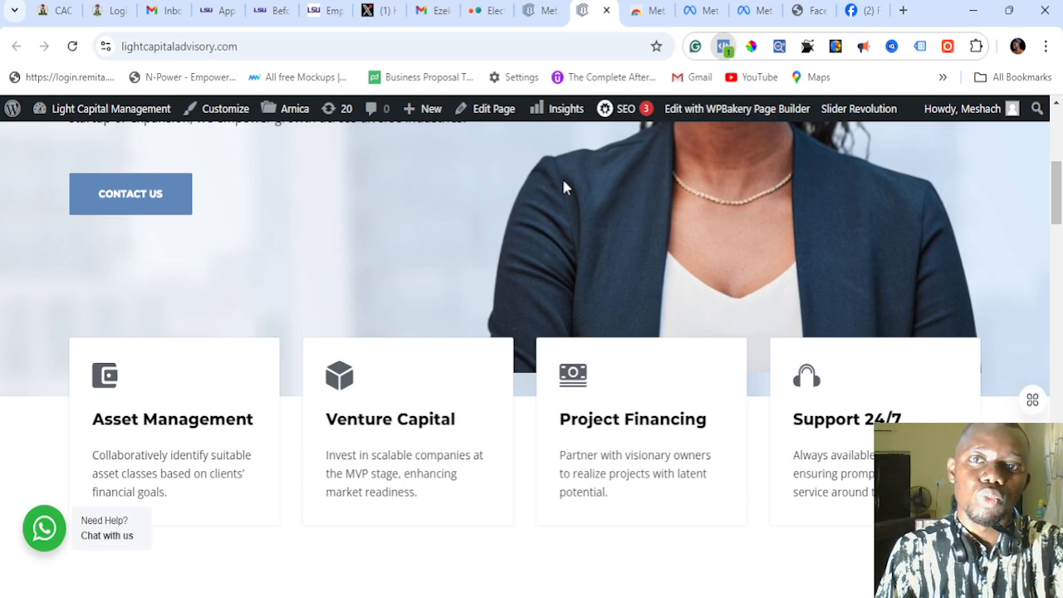
click(765, 4)
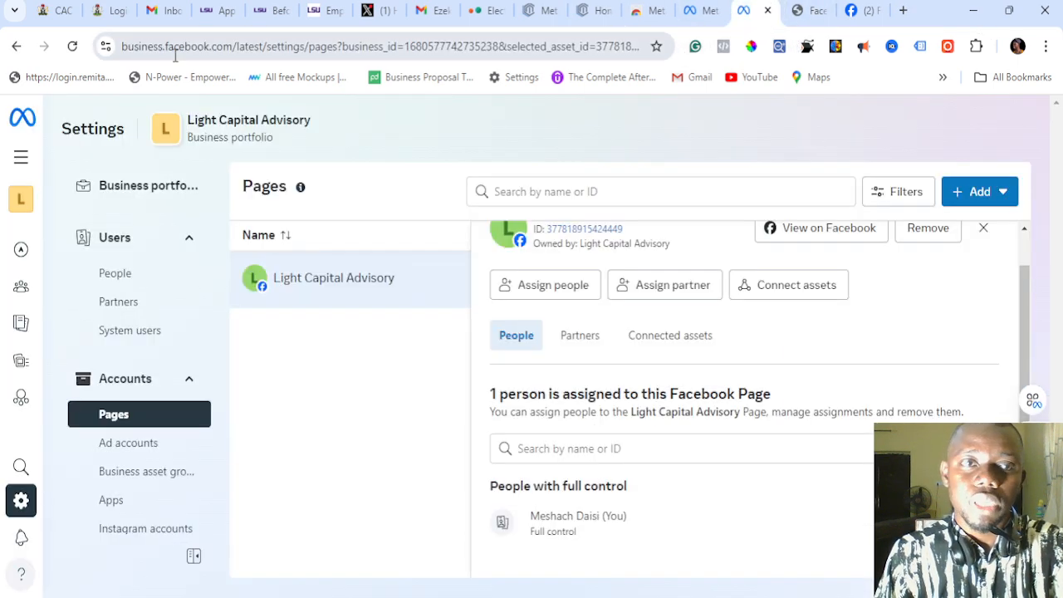
click(106, 5)
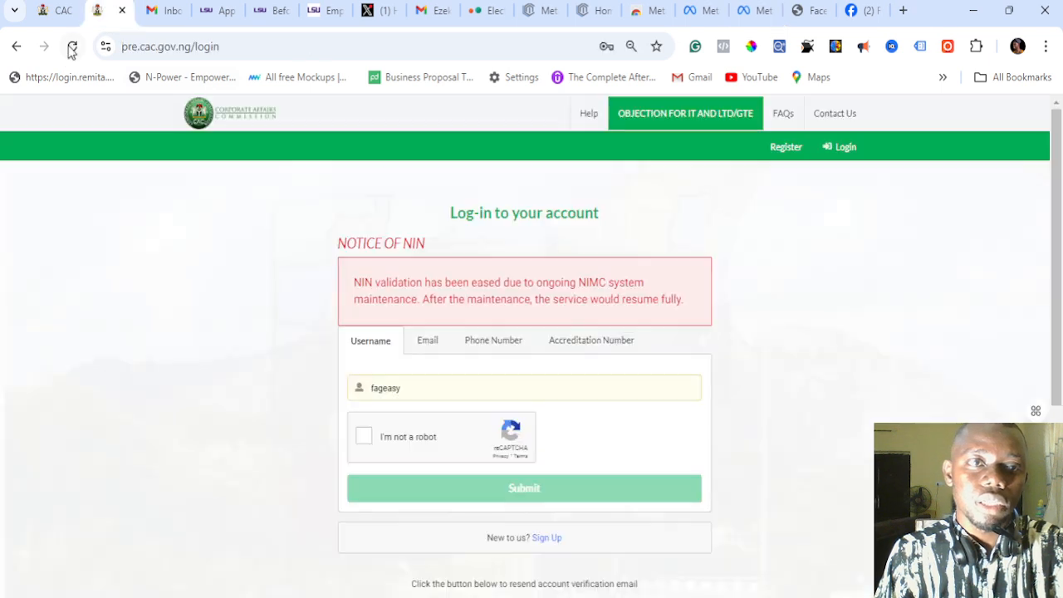
click(73, 46)
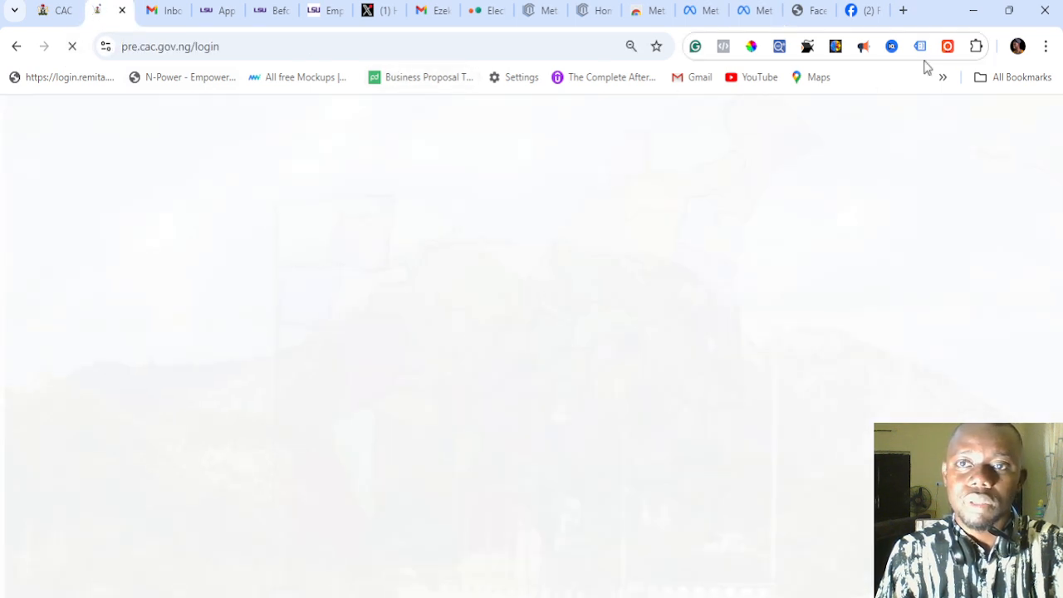
Step: Compare the Pixel Helper indicator on the Gmail, LSU, Remita and WordPress plugin pages with the one on the Light Capital homepage
click(161, 7)
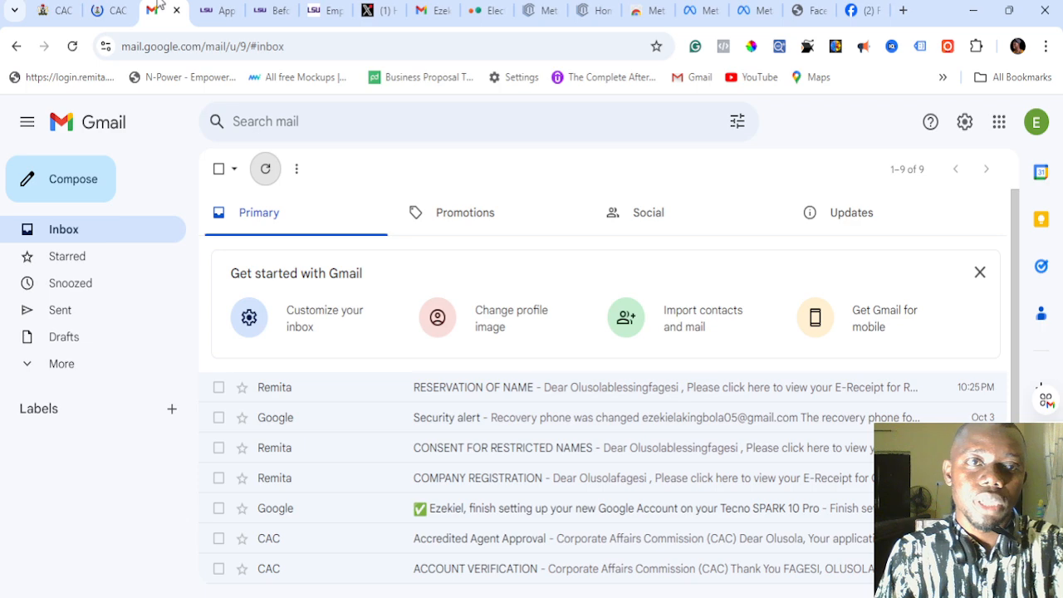
click(72, 46)
click(237, 7)
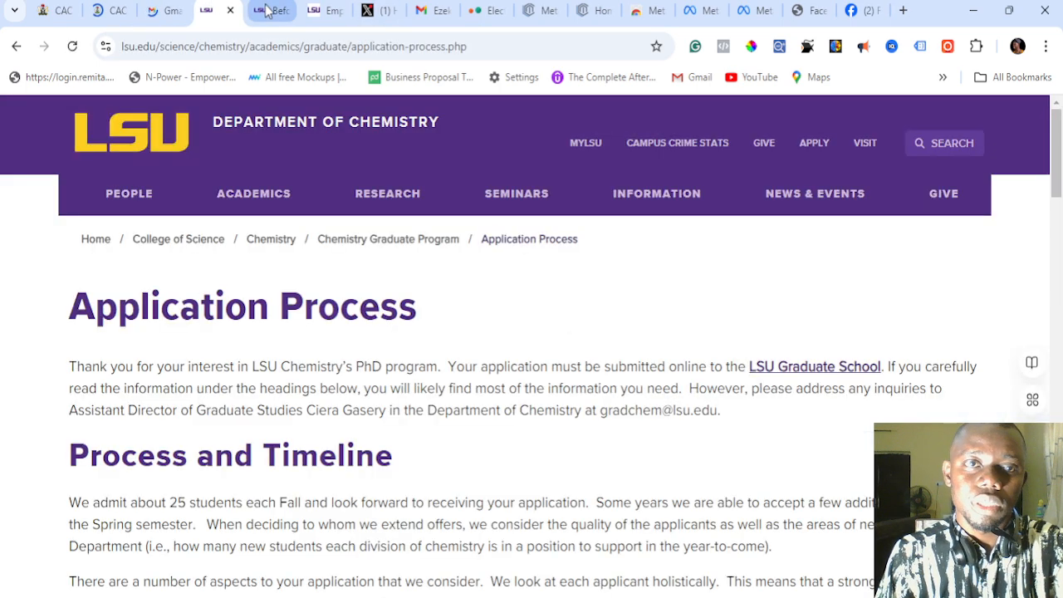
click(265, 8)
click(324, 8)
click(488, 9)
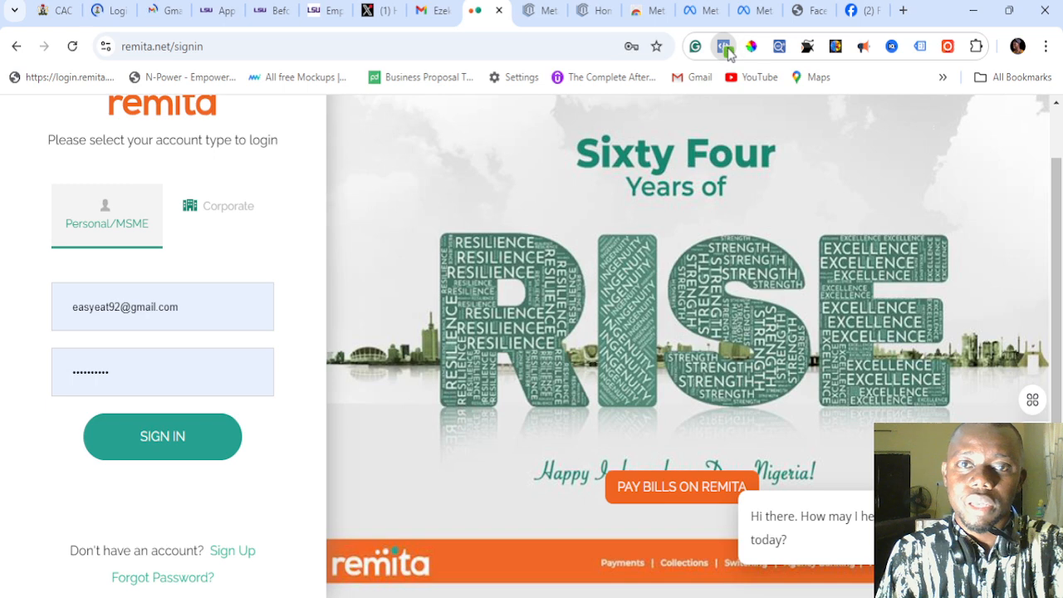
click(540, 10)
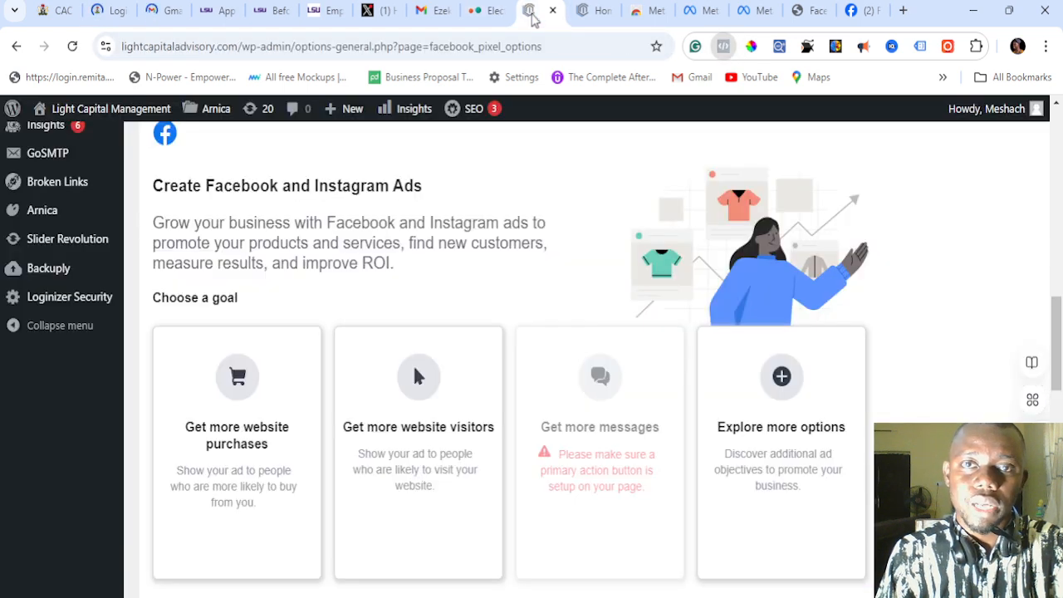
click(590, 12)
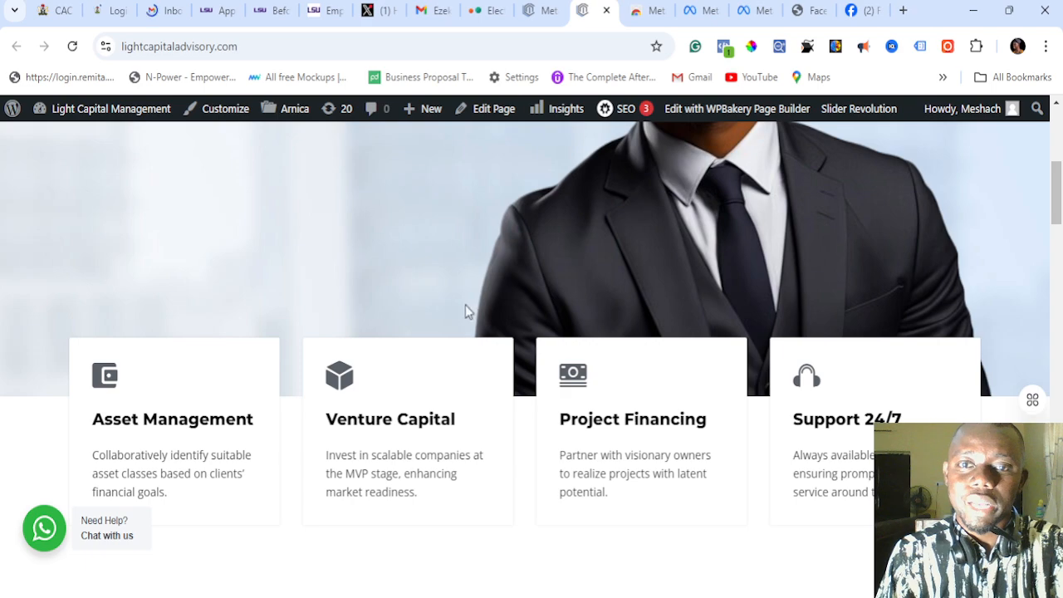
scroll(465, 311, down, 4)
scroll(450, 313, up, 10)
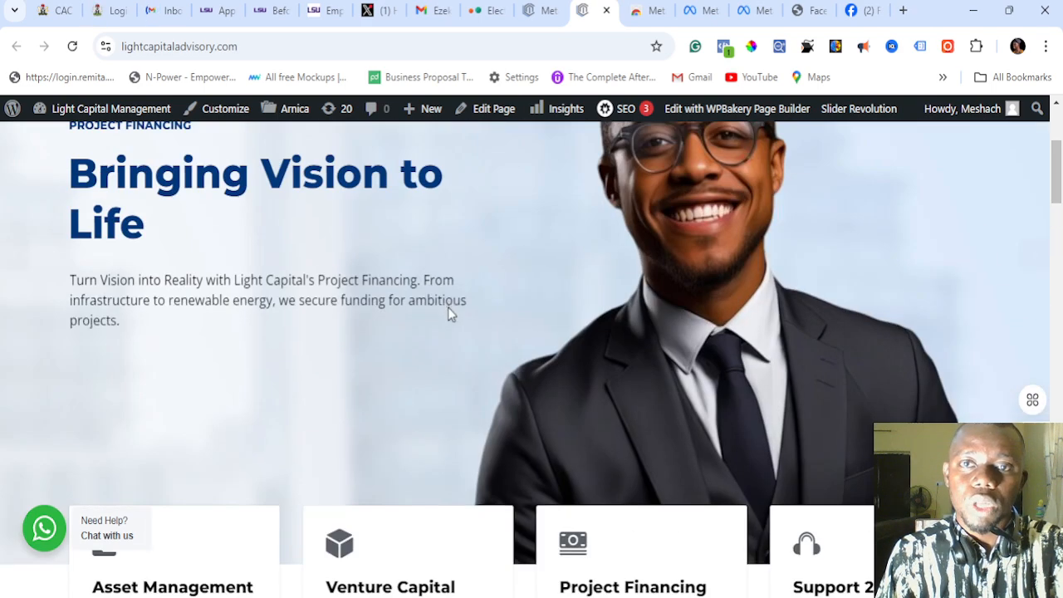
Step: Review the Meta pixel plugin's Facebook connection section in the WordPress admin, then return to the live homepage
click(553, 8)
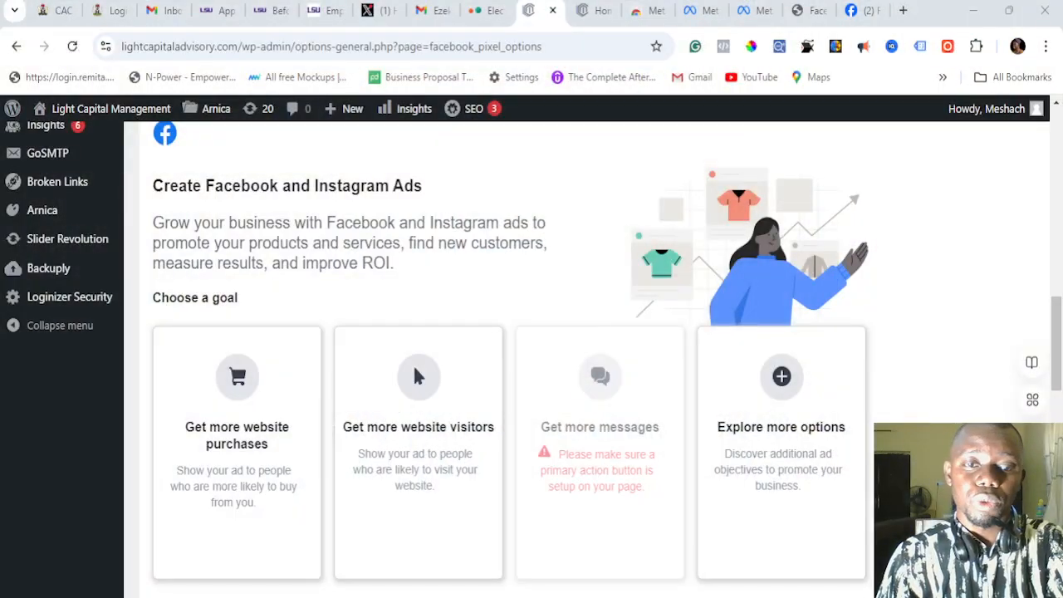
scroll(230, 230, up, 5)
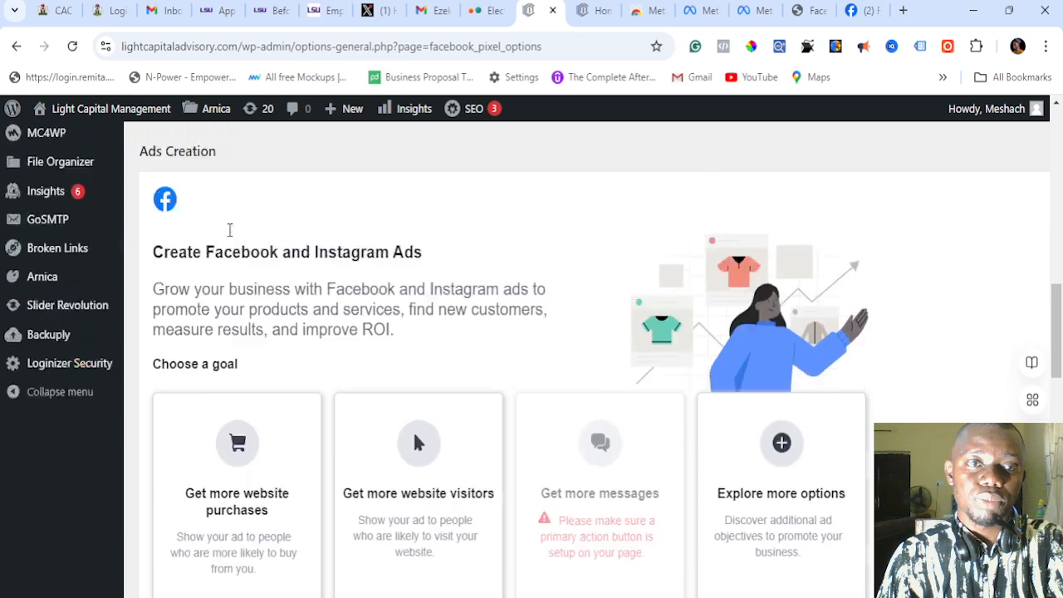
scroll(241, 248, up, 6)
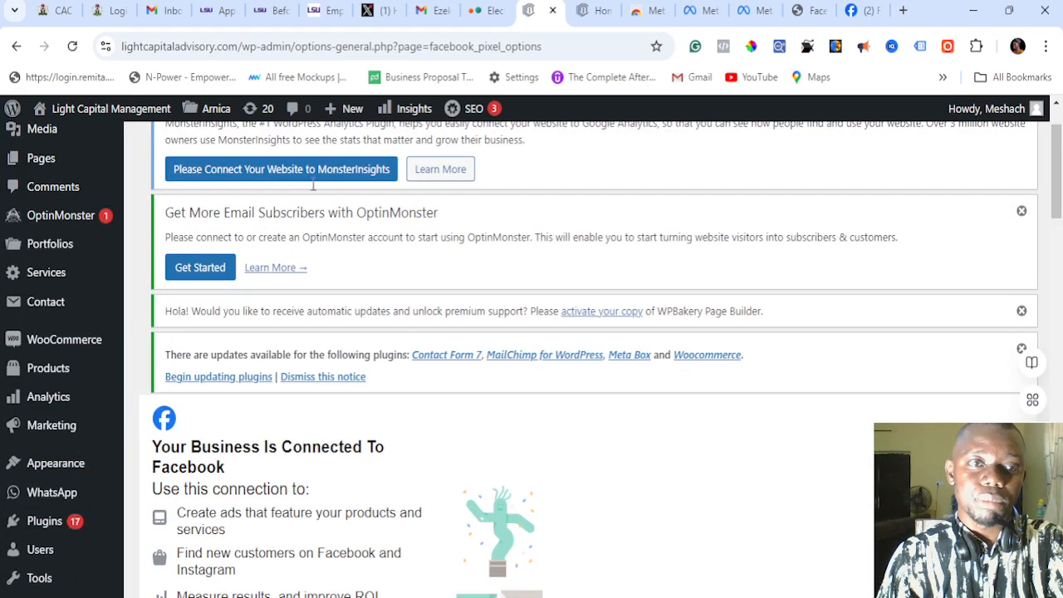
click(594, 10)
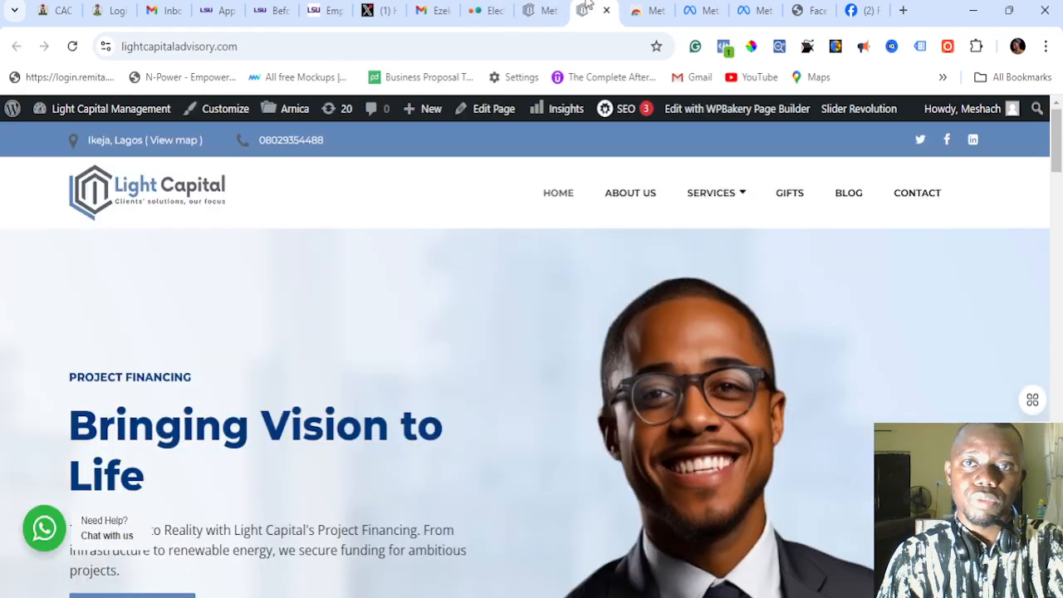
Step: Close the Meta Pixel Helper store page and return to the Light Capital Advisory portfolio's People settings
click(646, 10)
click(701, 9)
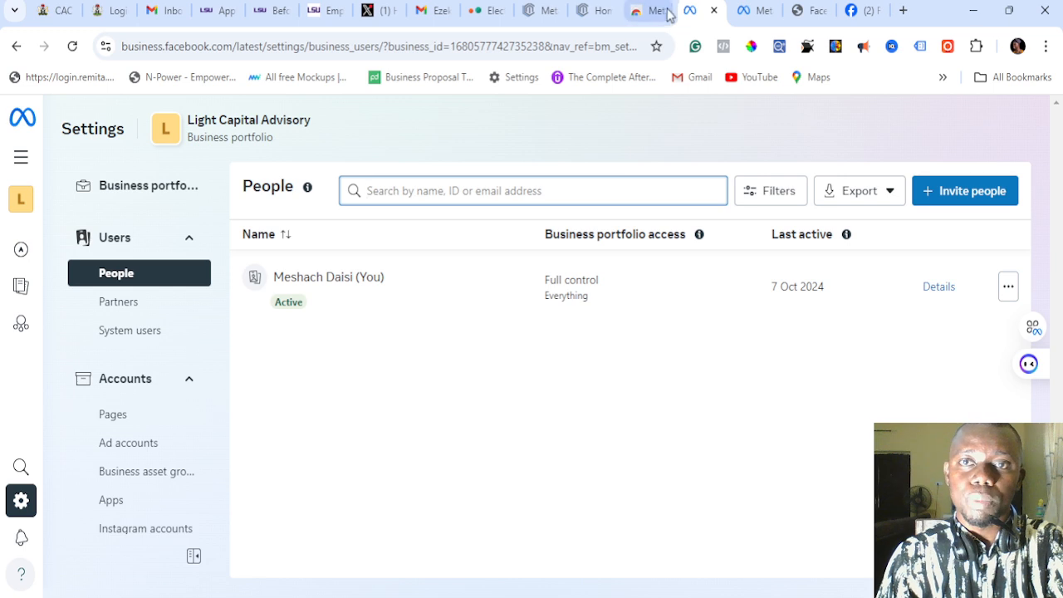
click(652, 10)
click(661, 11)
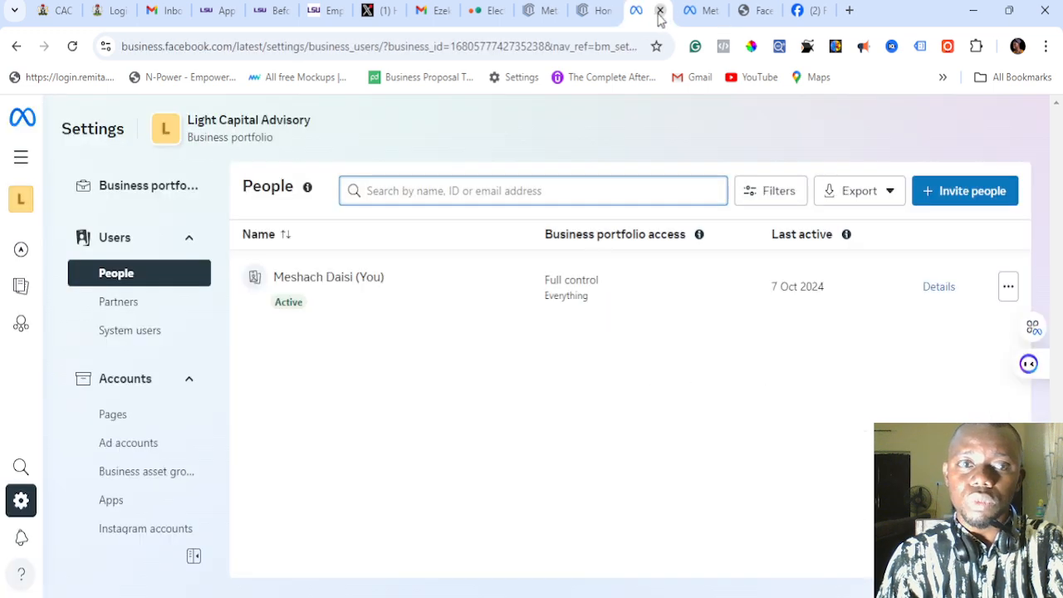
Step: Open Brand safety and suitability for Light Capital Advisory, view its Controls page and dismiss the partner-publisher lists notice
mouse_move(20, 152)
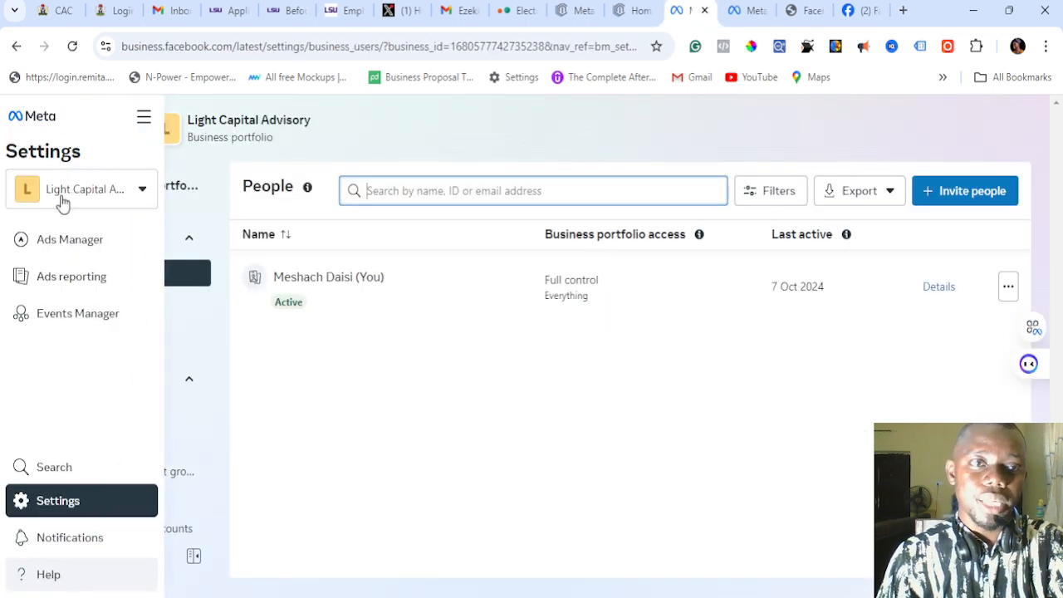
click(144, 119)
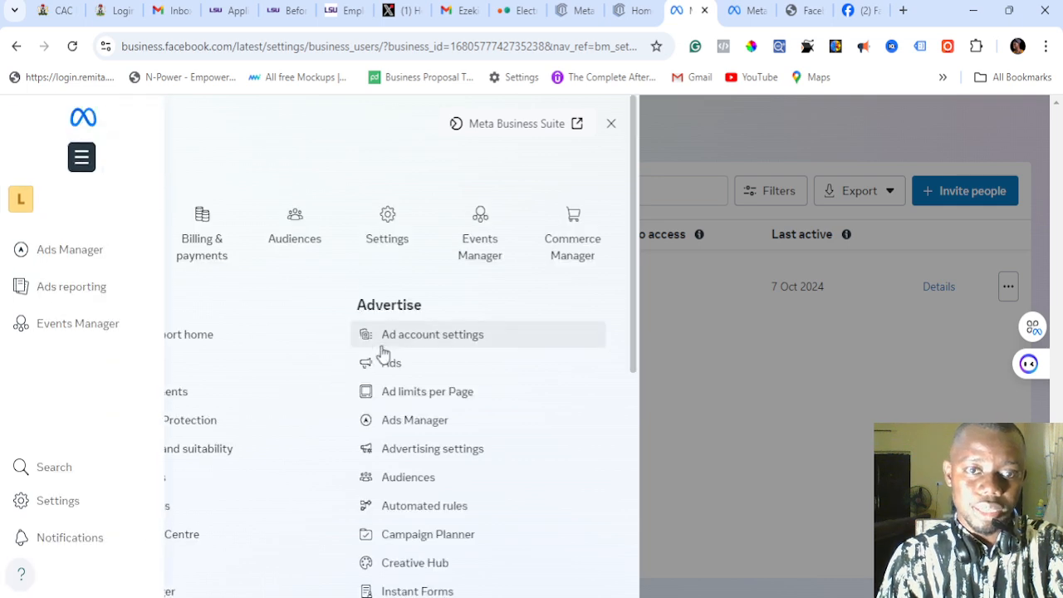
scroll(295, 316, down, 2)
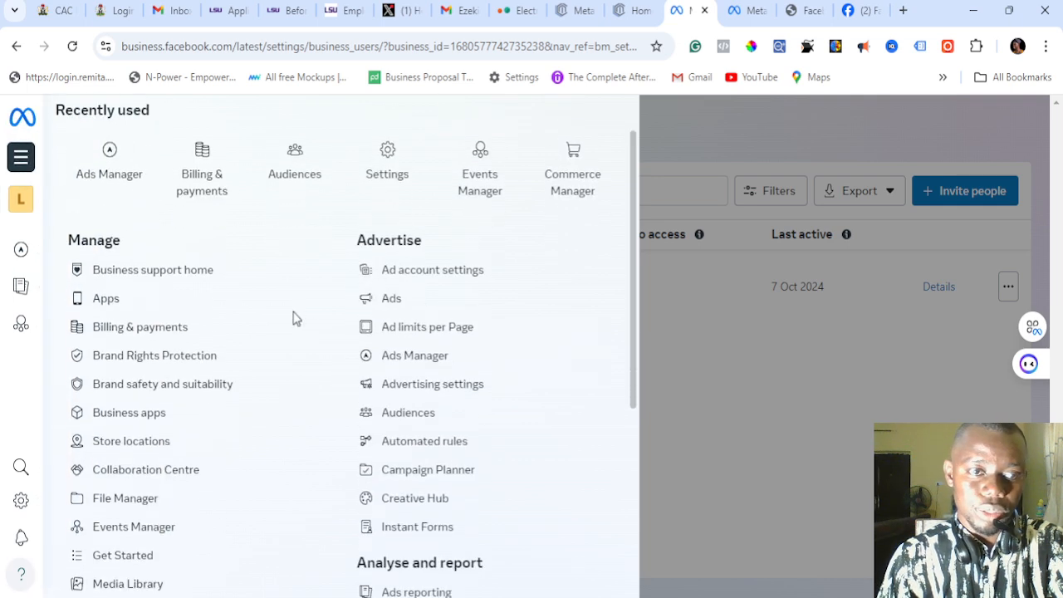
click(221, 374)
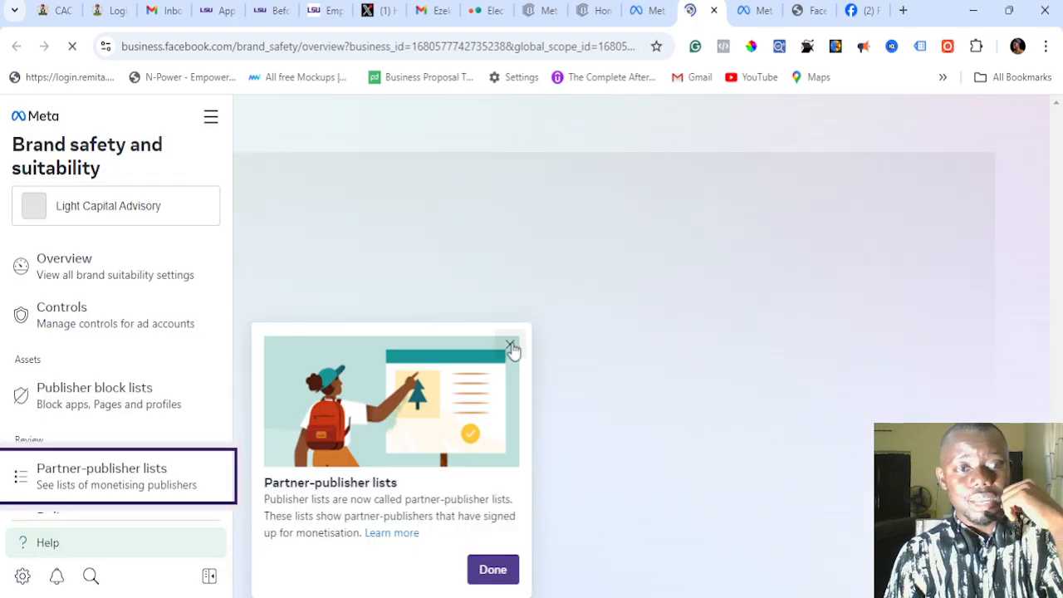
click(146, 322)
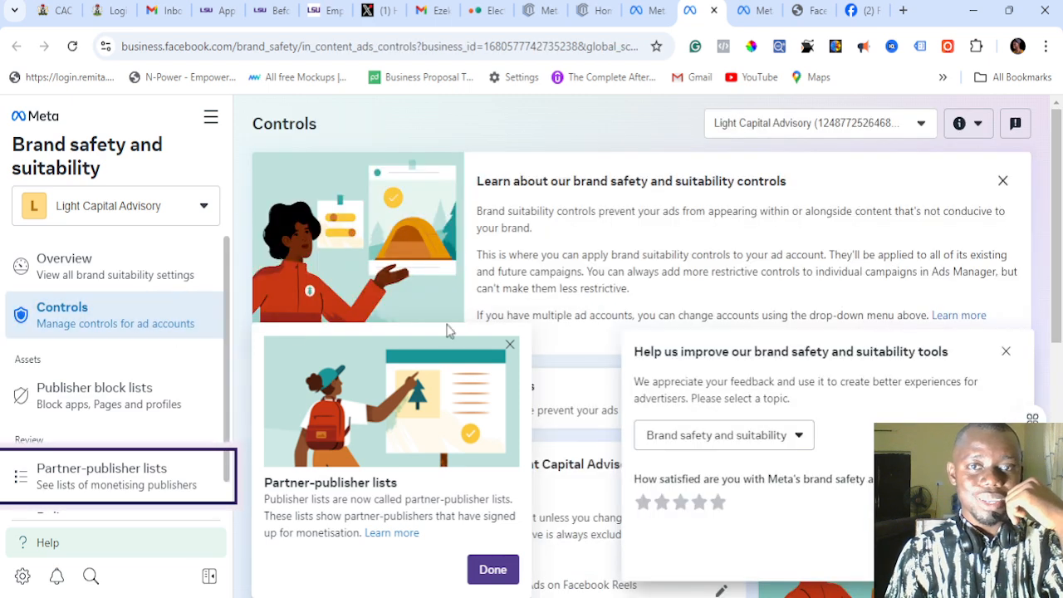
click(491, 573)
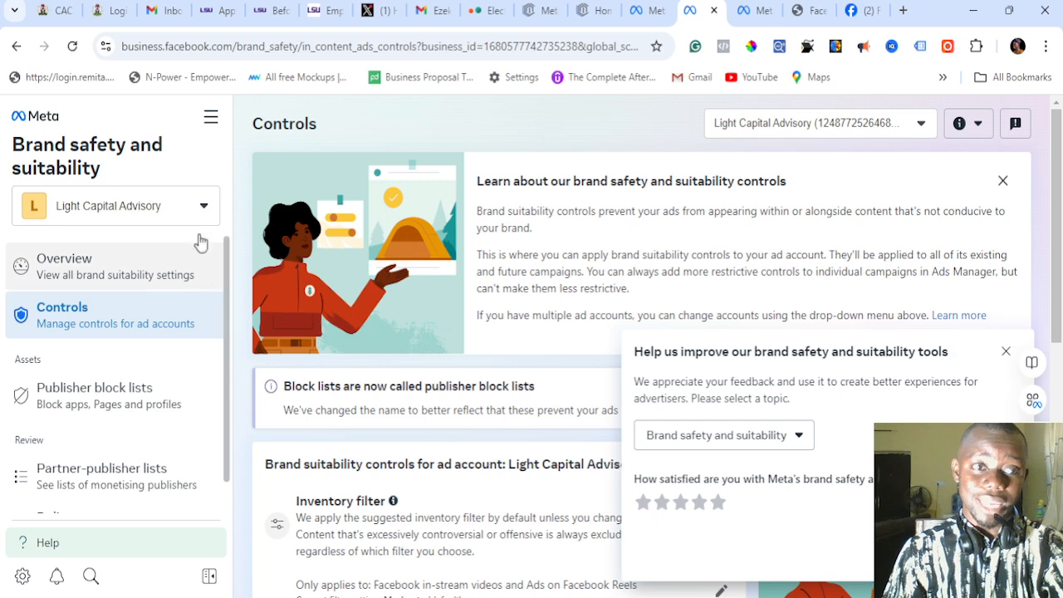
Step: Switch from brand safety to the Light Capital Advisory business settings and open the Pixels list among the data sources
scroll(88, 429, down, 1)
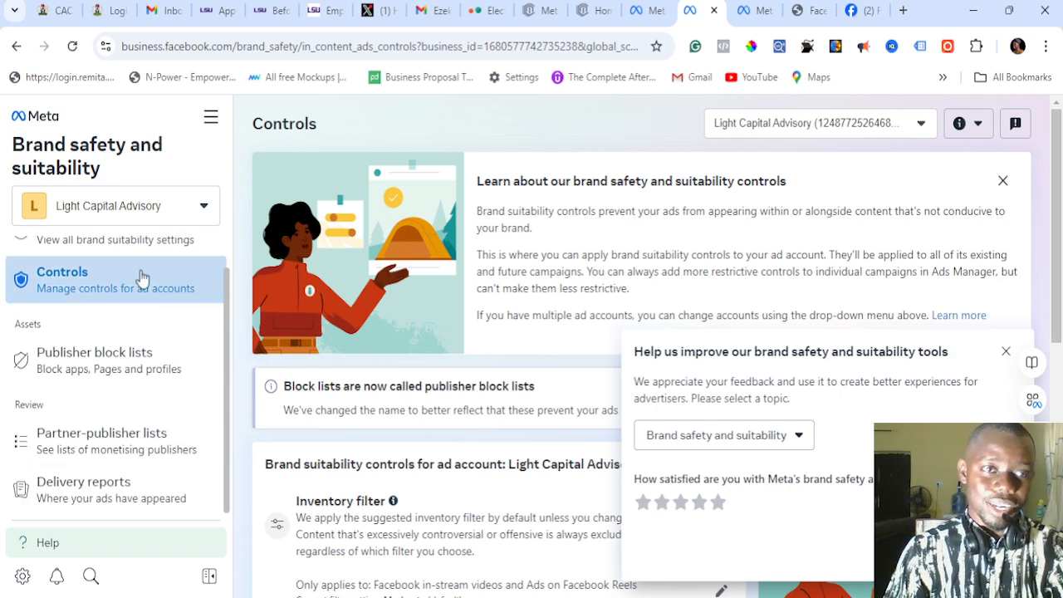
click(159, 208)
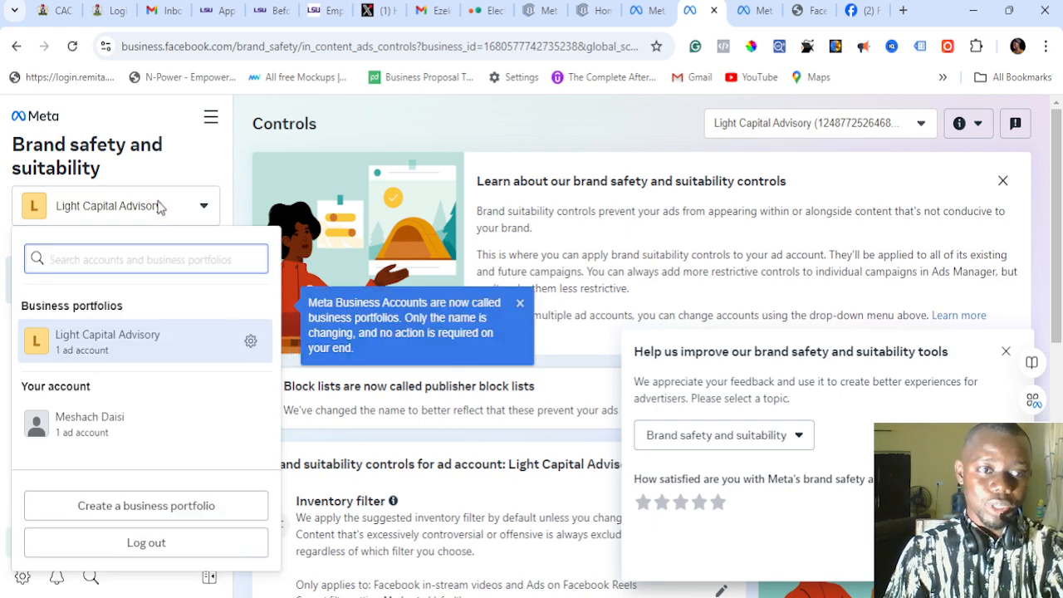
click(210, 117)
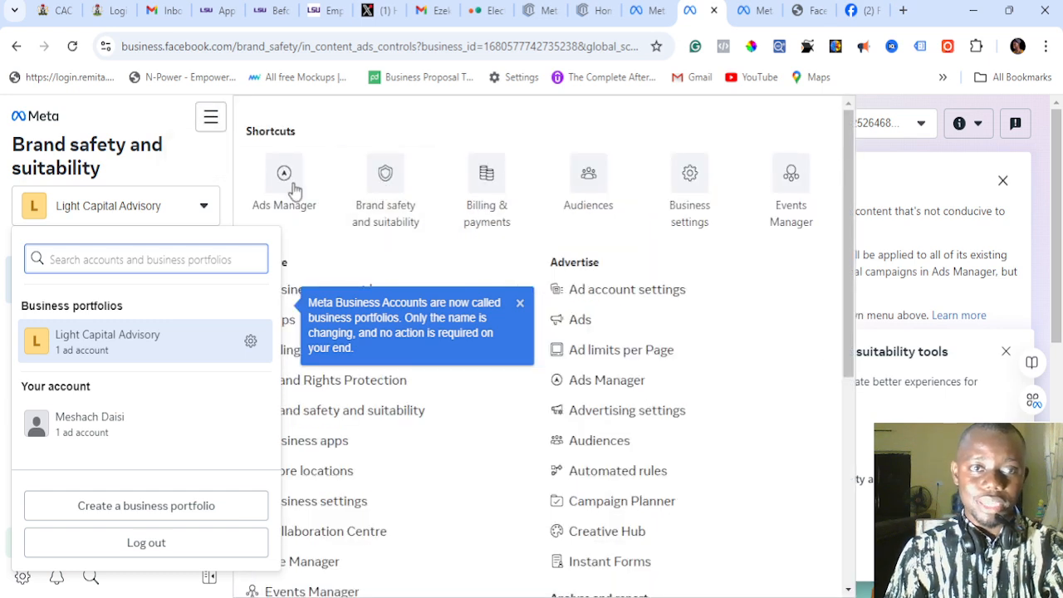
click(690, 189)
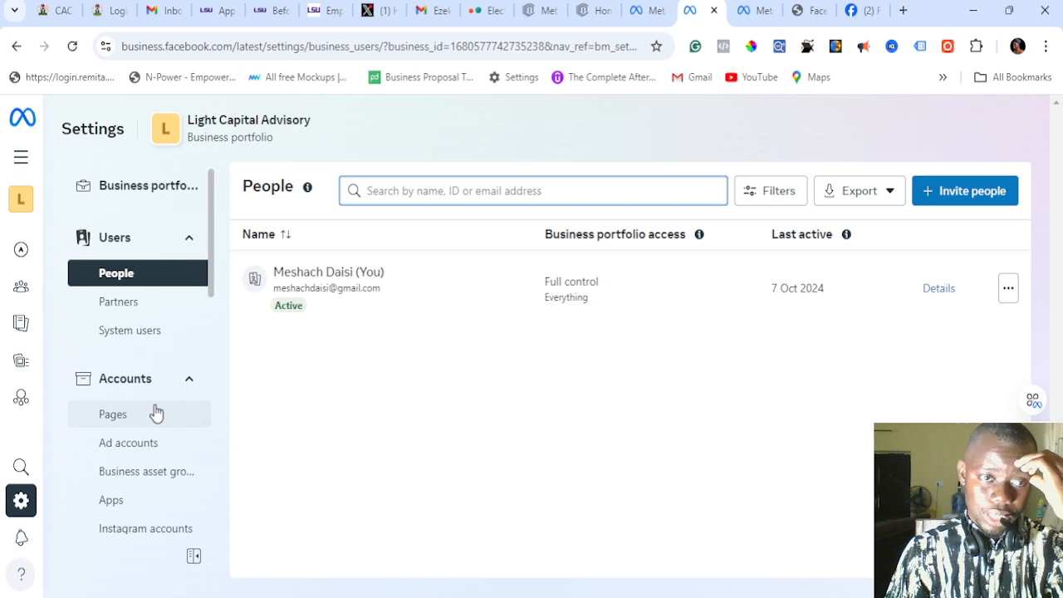
scroll(156, 413, down, 3)
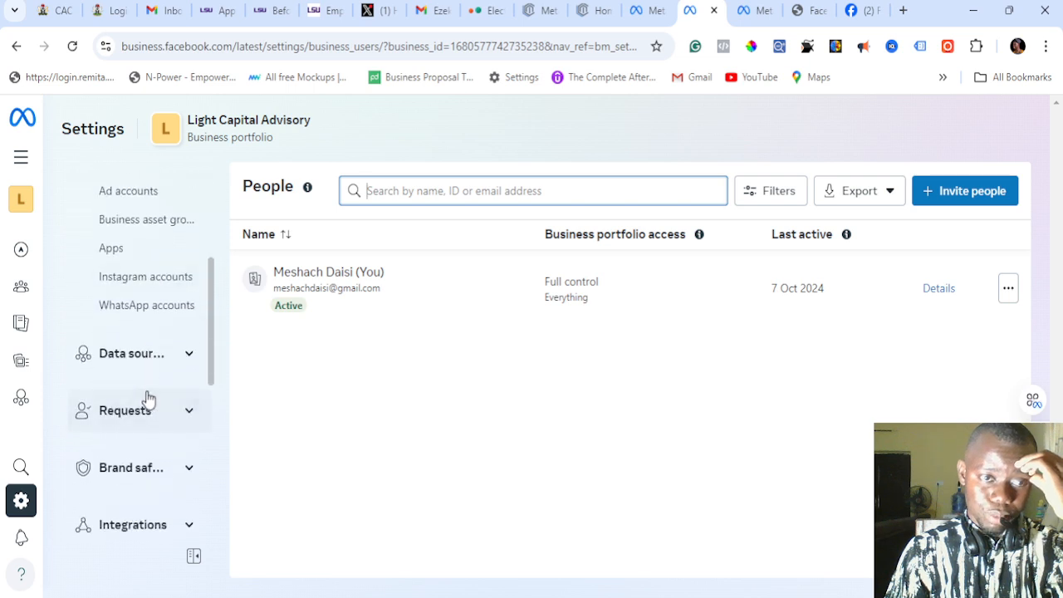
click(187, 357)
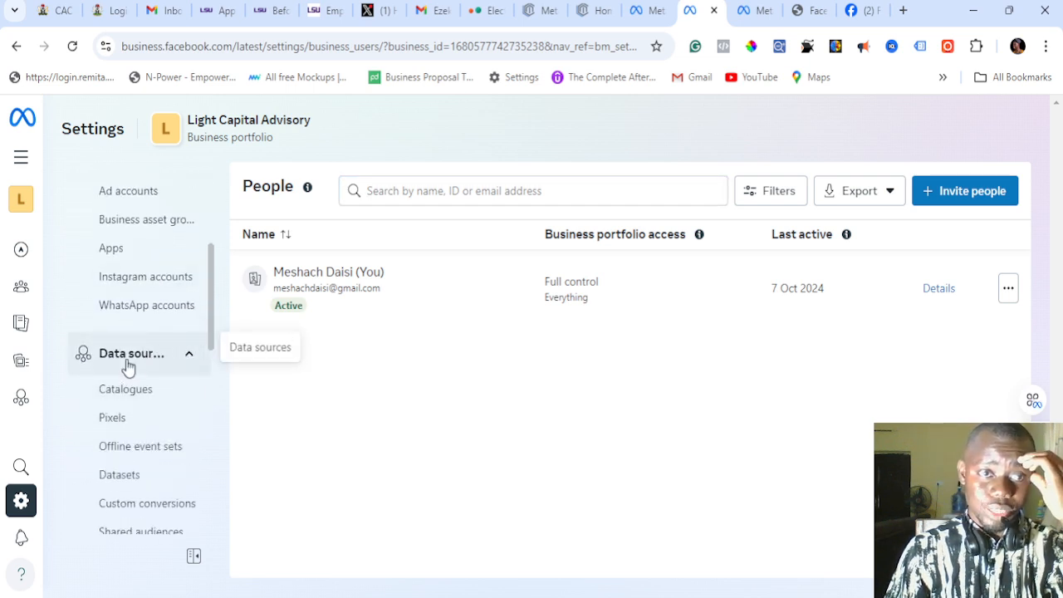
click(117, 421)
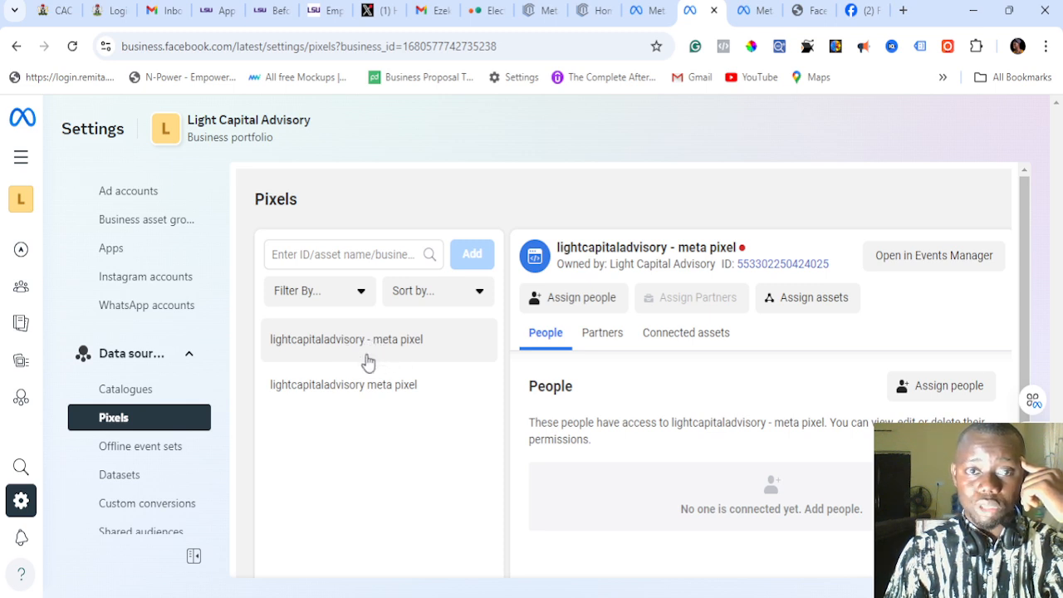
Step: Compare the activity status of the "lightcapitaladvisory - meta pixel" and "lightcapitaladvisory meta pixel" entries
click(367, 390)
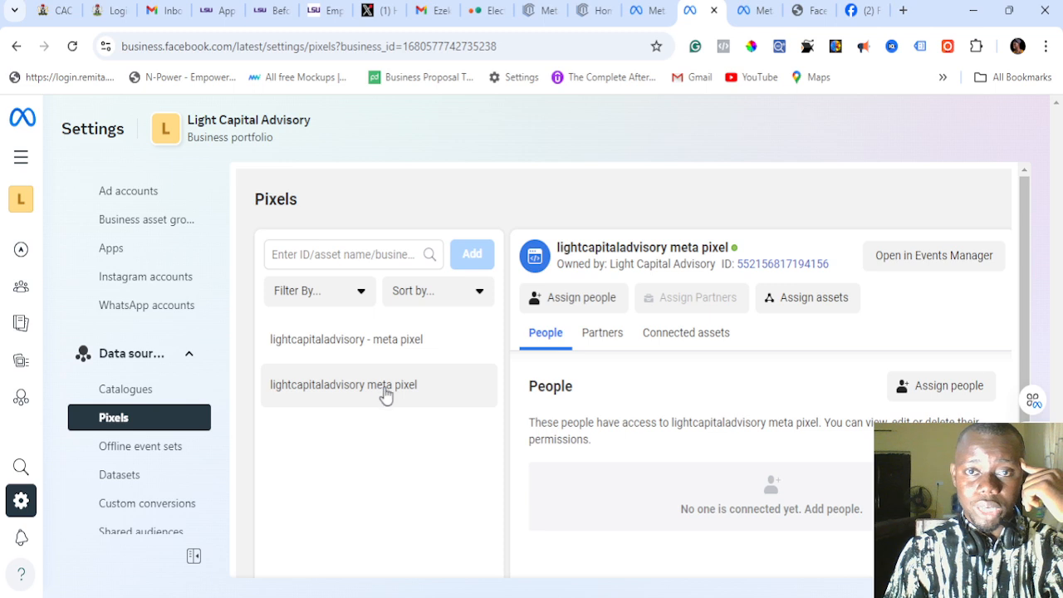
click(407, 348)
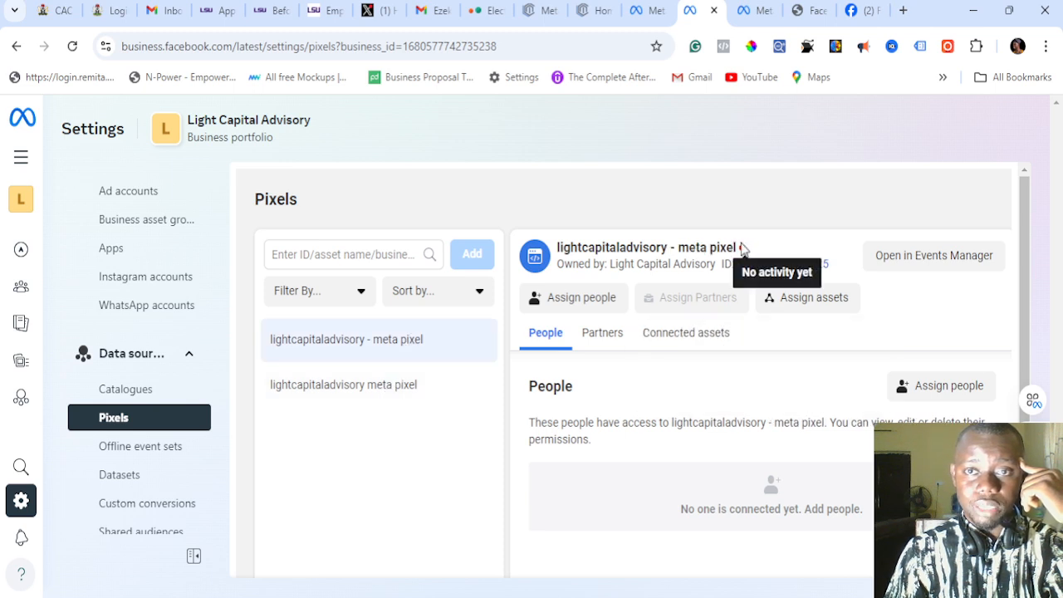
click(426, 396)
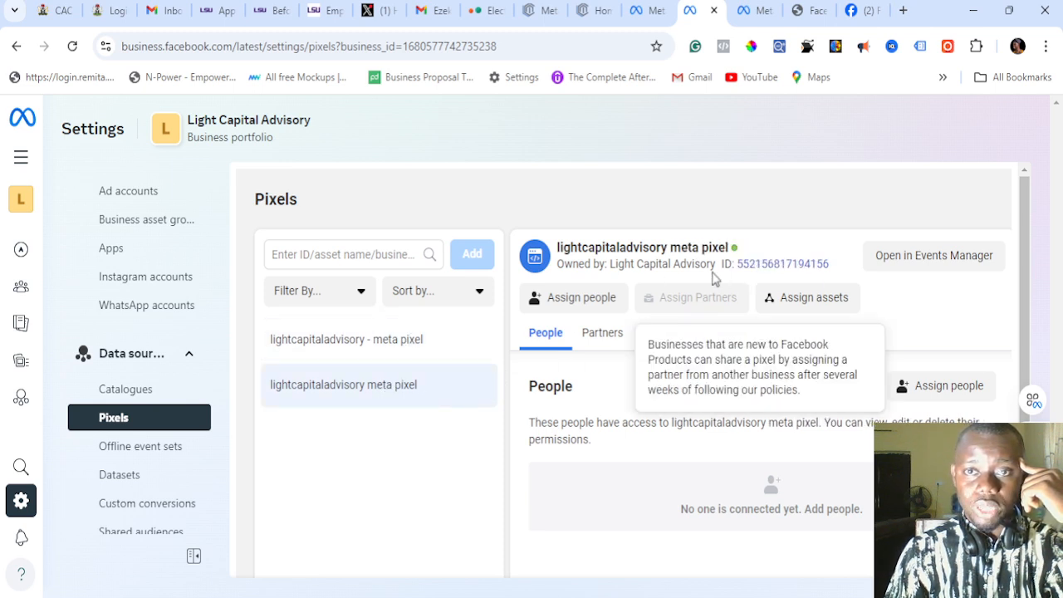
mouse_move(735, 251)
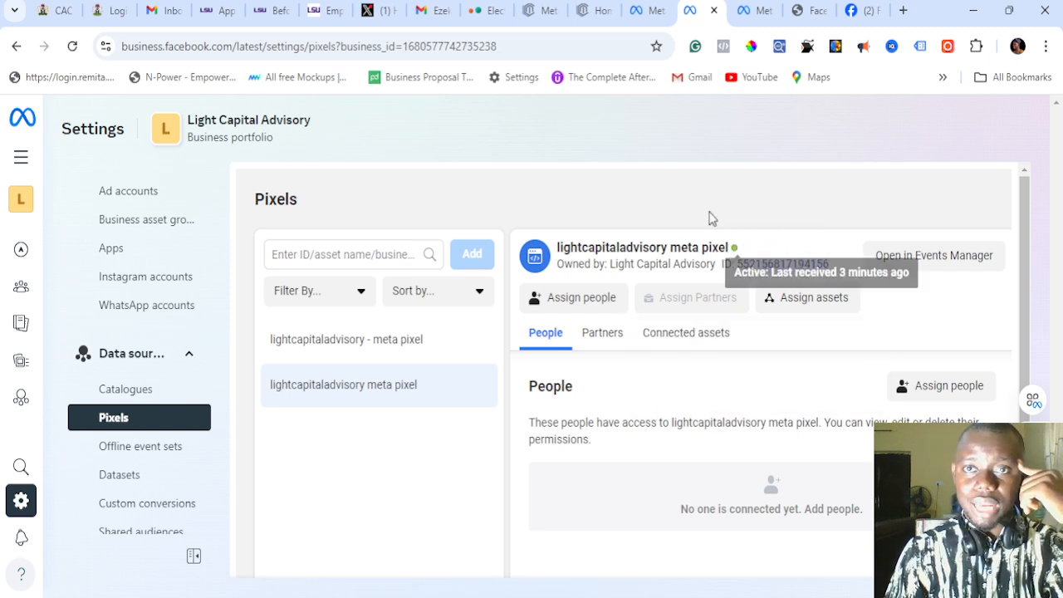
Step: Revisit the live homepage, the WordPress pixel plugin page and the People settings, then return to the Pixels list
click(594, 10)
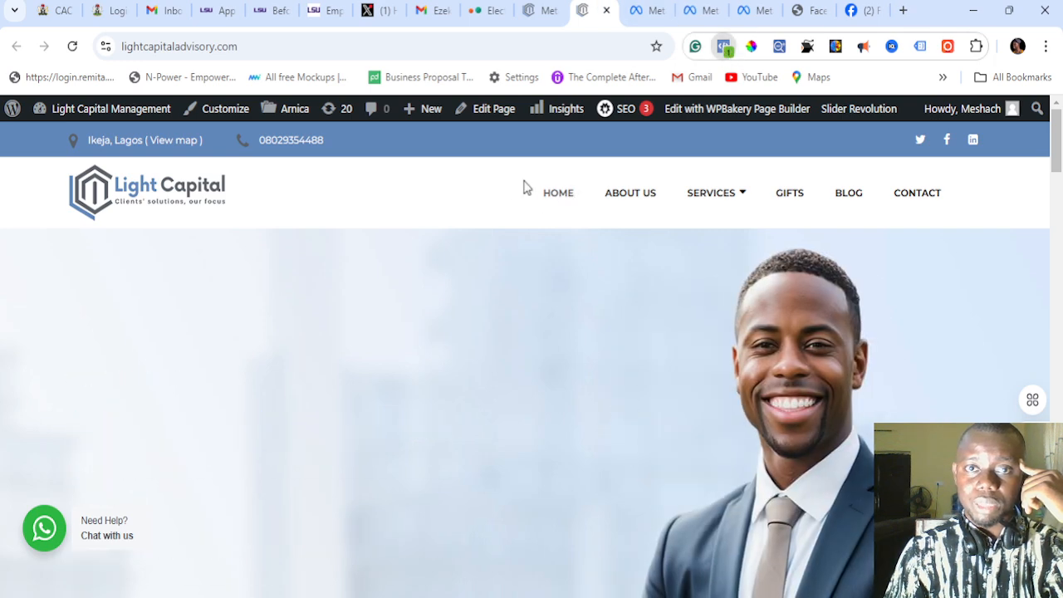
click(535, 11)
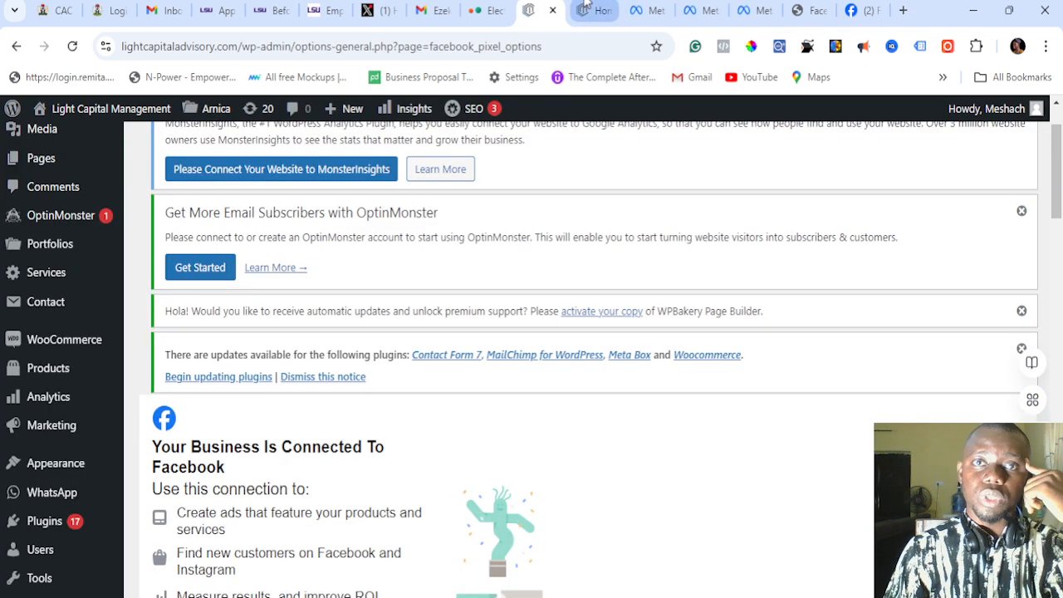
click(656, 10)
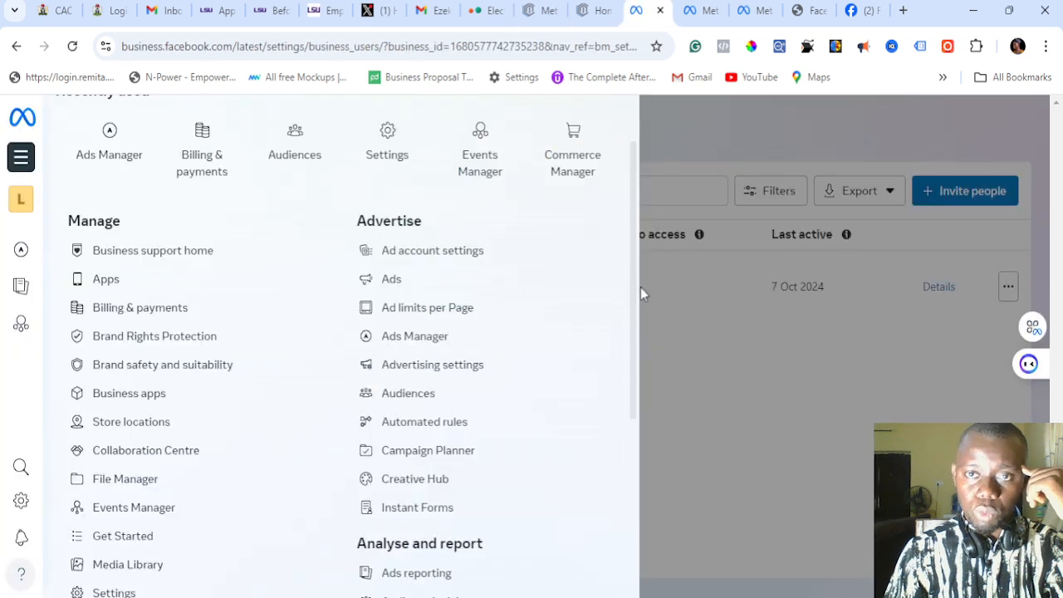
click(697, 10)
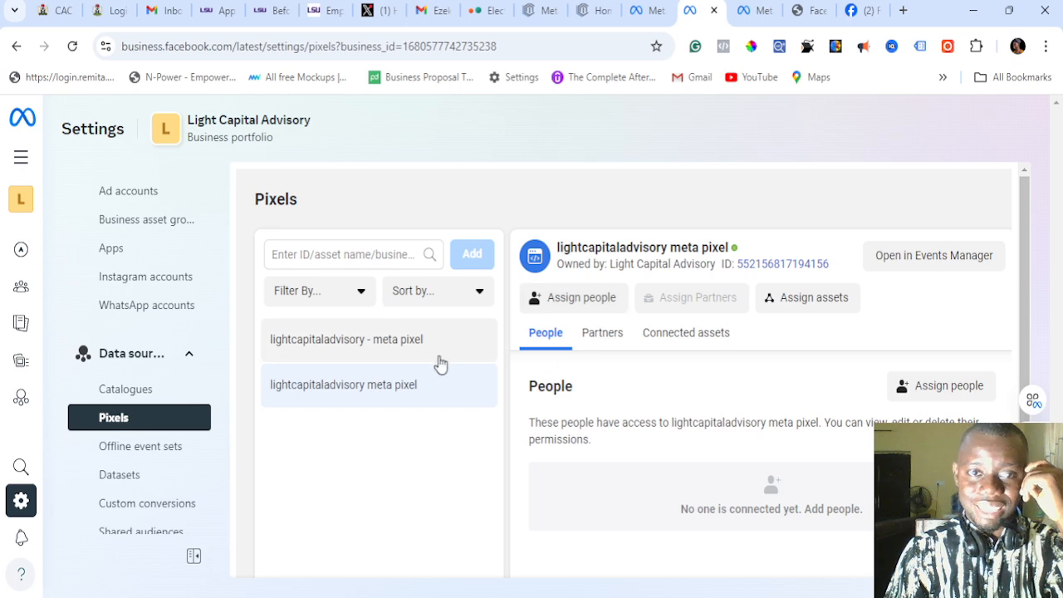
Step: Assign the listed person to the "lightcapitaladvisory meta pixel" with full control through Manage pixels
click(584, 296)
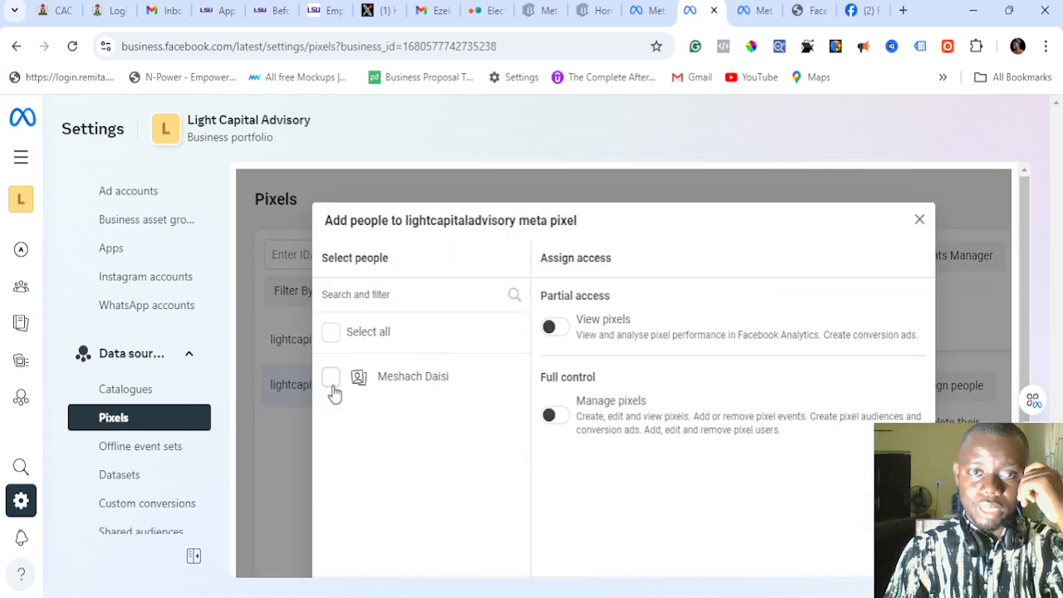
click(331, 378)
click(551, 416)
scroll(649, 380, down, 1)
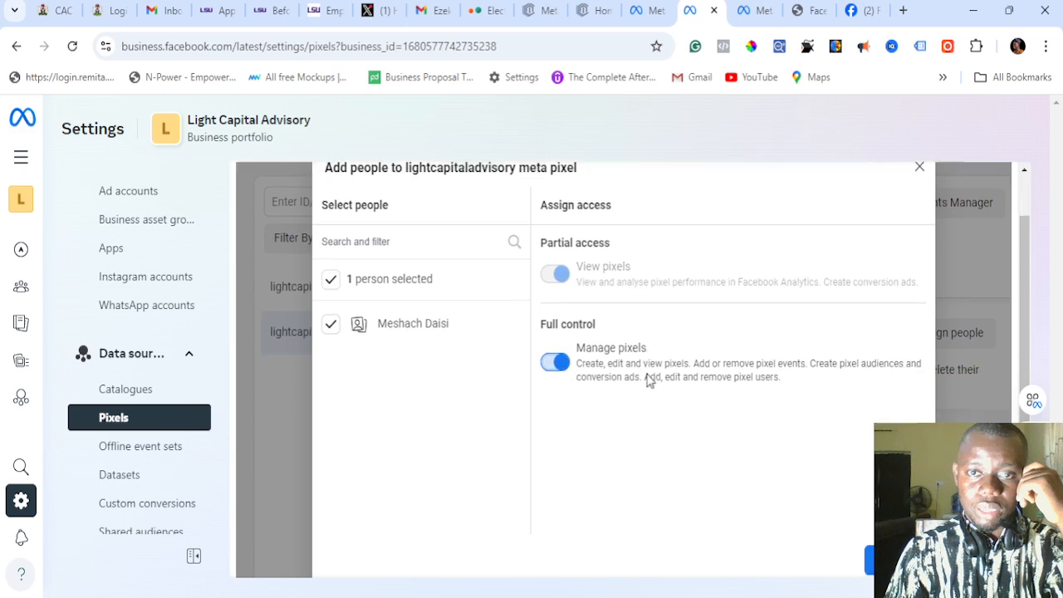
click(894, 512)
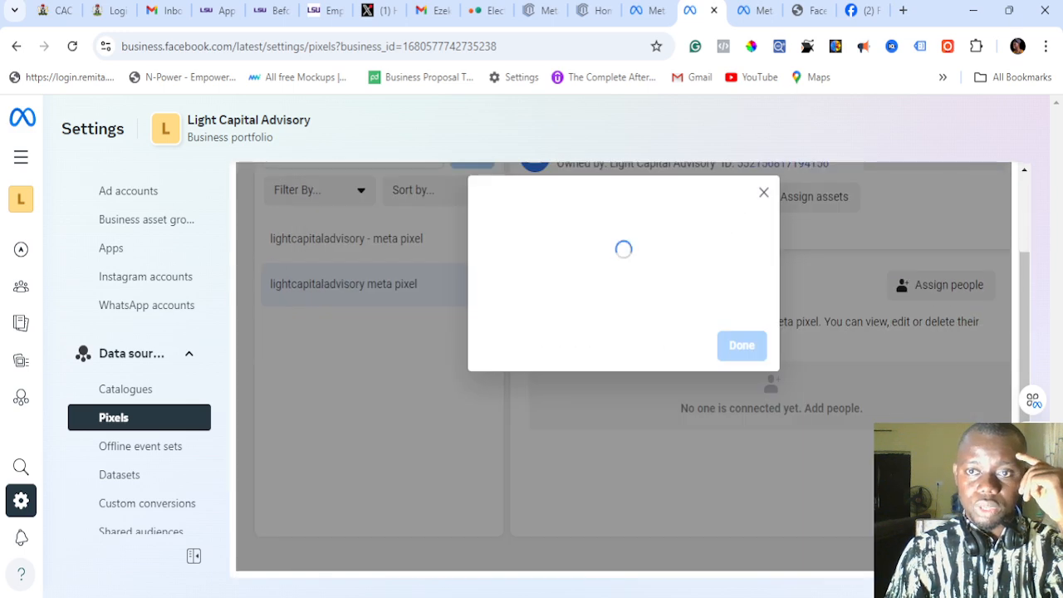
click(737, 352)
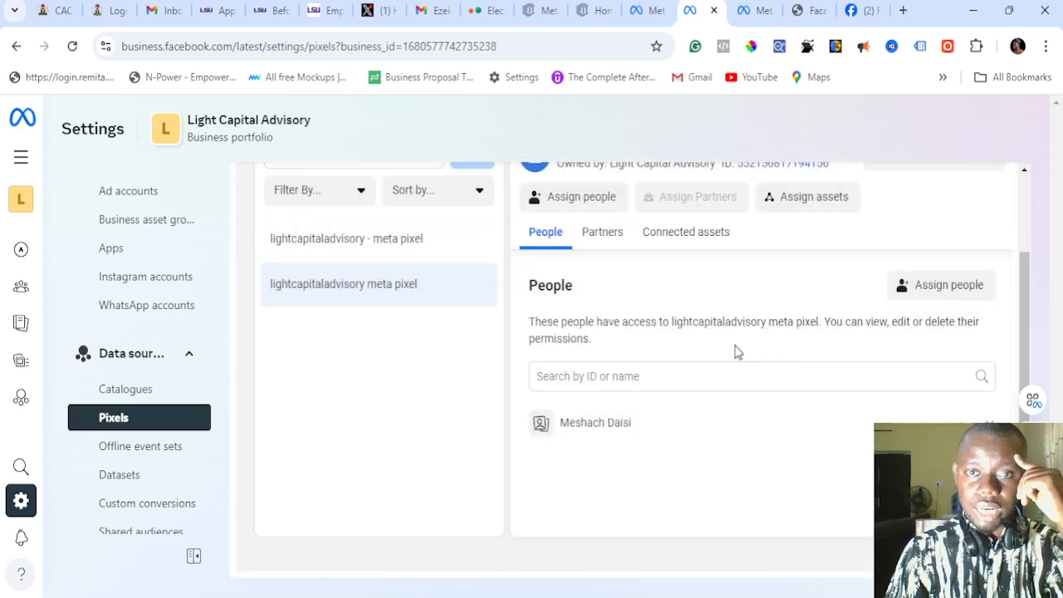
Step: Assign the Light Capital Advisory ad account to the "lightcapitaladvisory meta pixel" as a connected asset
scroll(667, 320, up, 1)
click(677, 336)
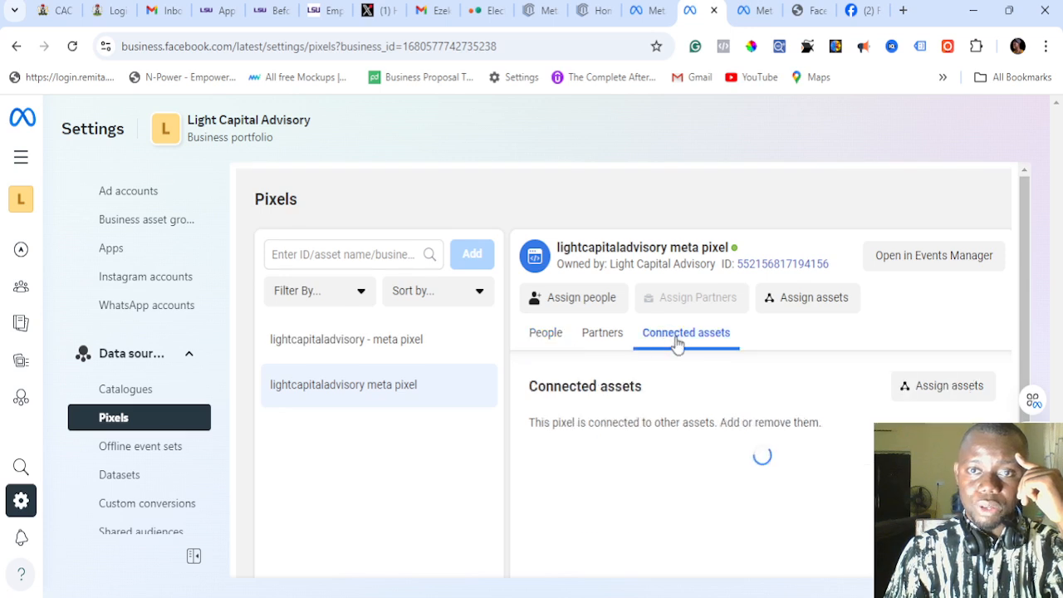
scroll(706, 370, down, 2)
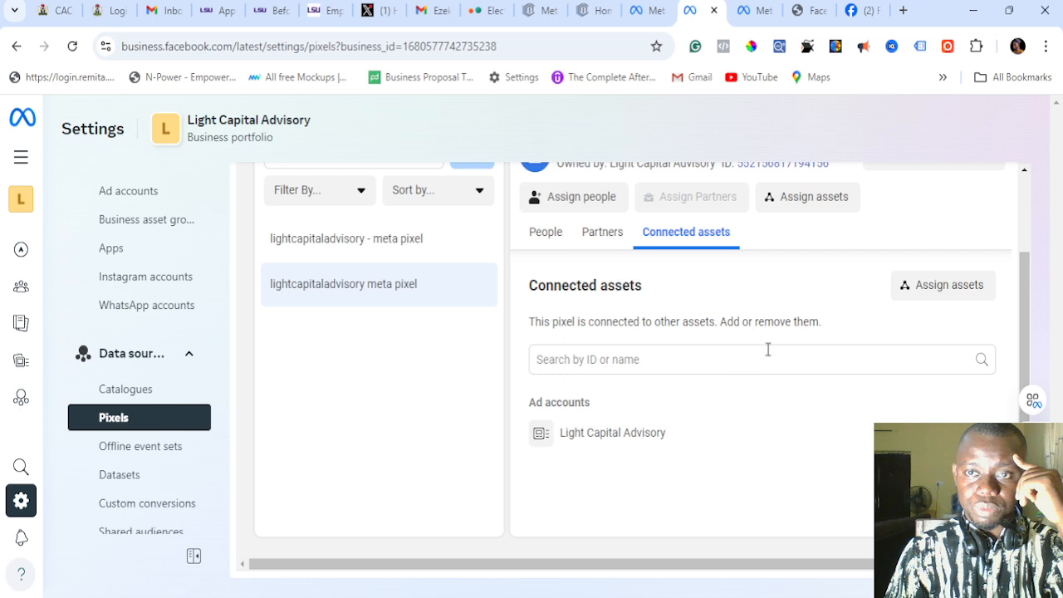
click(931, 285)
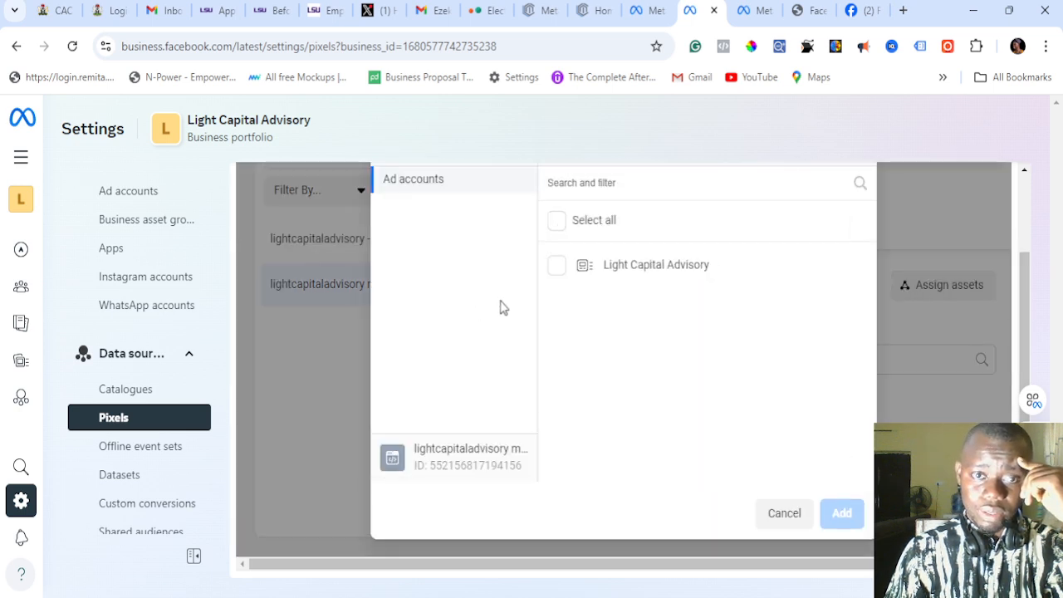
click(556, 221)
scroll(601, 276, up, 1)
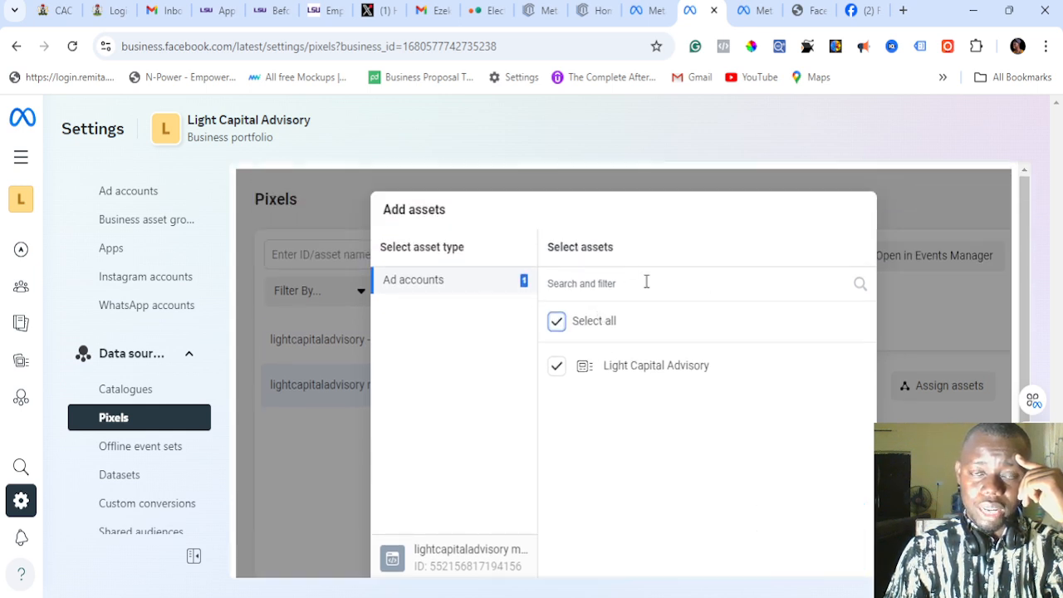
scroll(640, 292, down, 1)
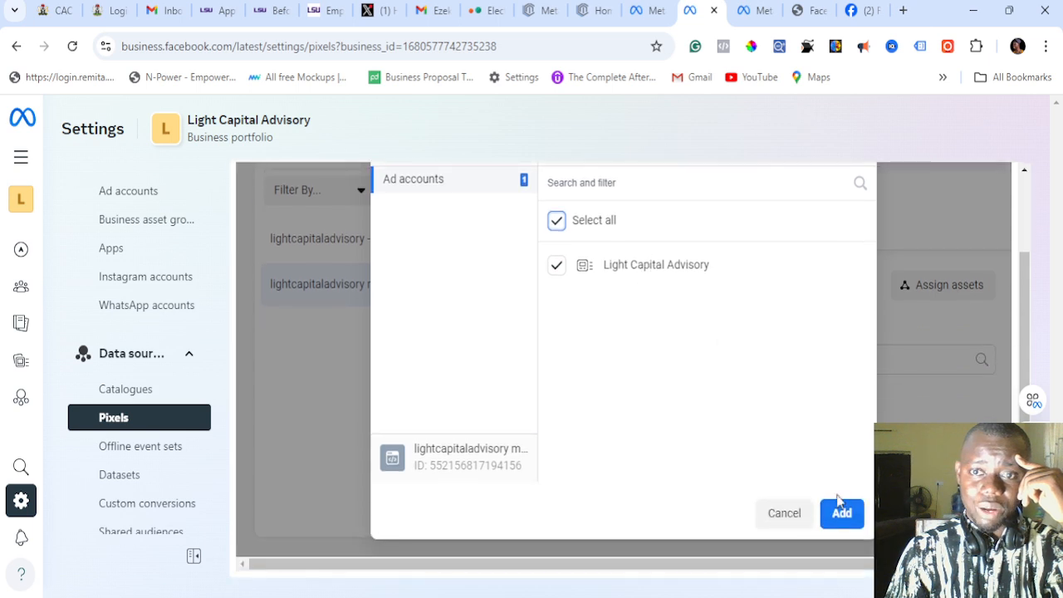
click(840, 513)
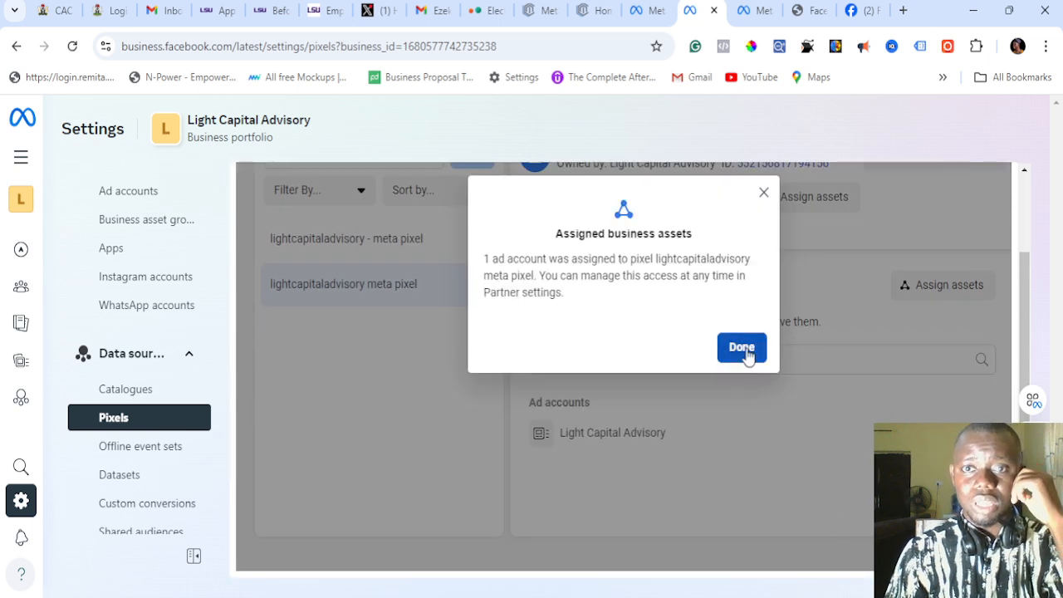
click(743, 348)
scroll(735, 357, up, 1)
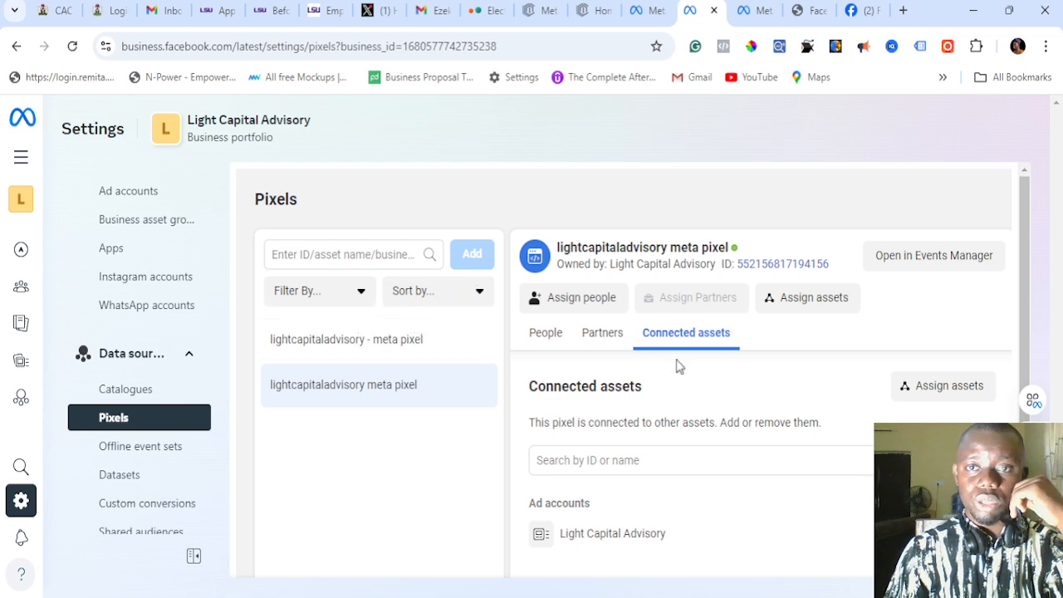
Step: Open the "lightcapitaladvisory meta pixel" in Events Manager, dismiss the web campaigns notice and review the pixel's integrations
scroll(692, 372, down, 1)
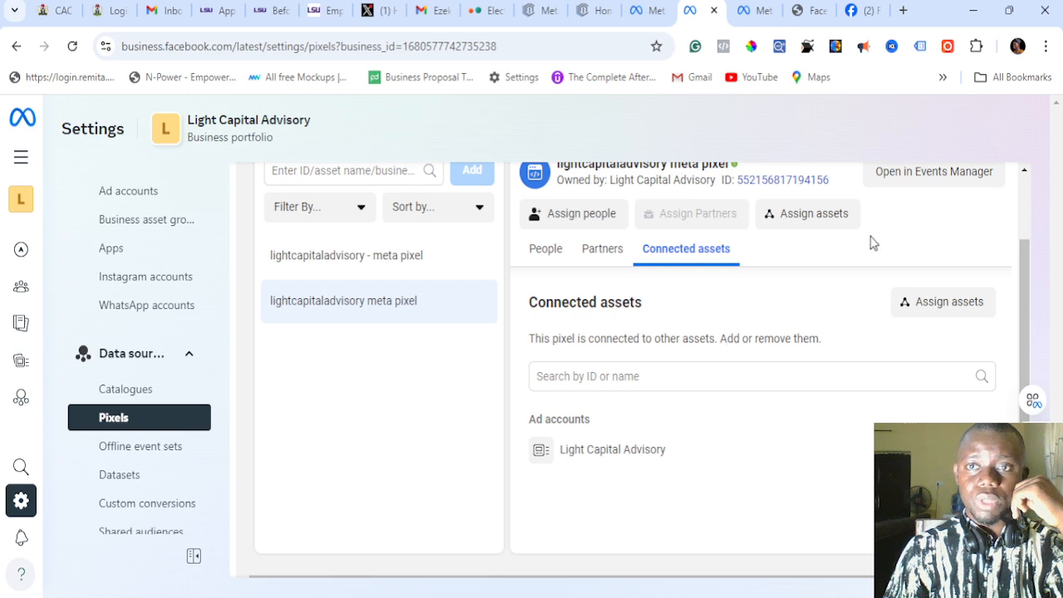
scroll(902, 256, up, 1)
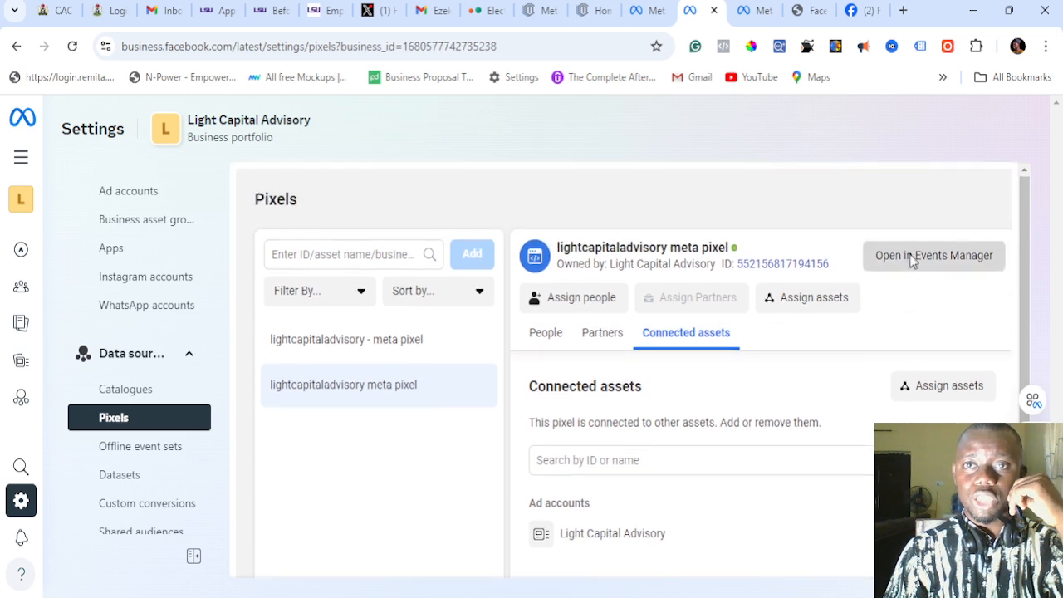
click(911, 257)
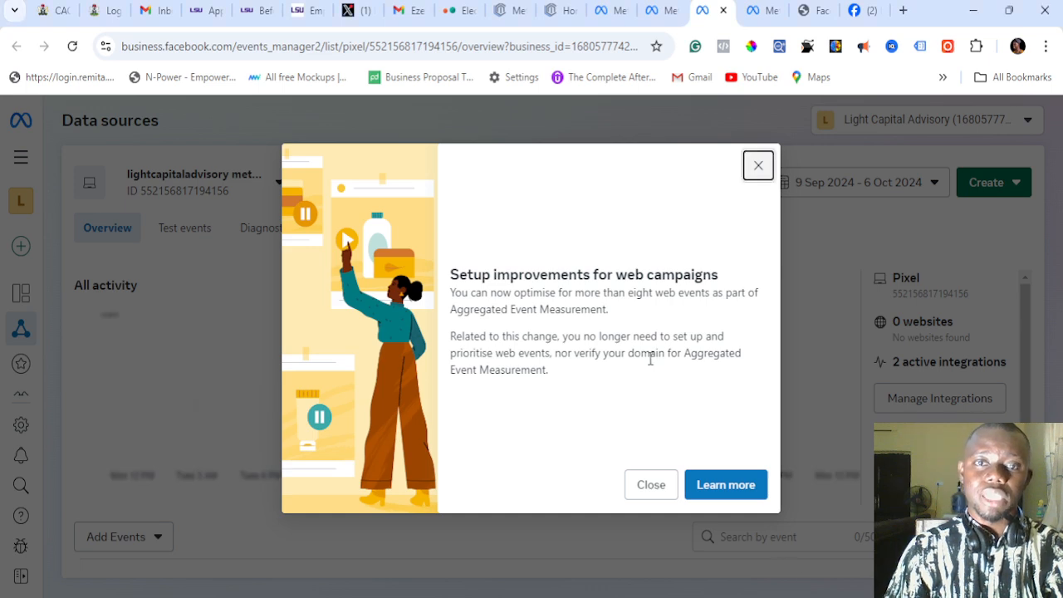
click(653, 497)
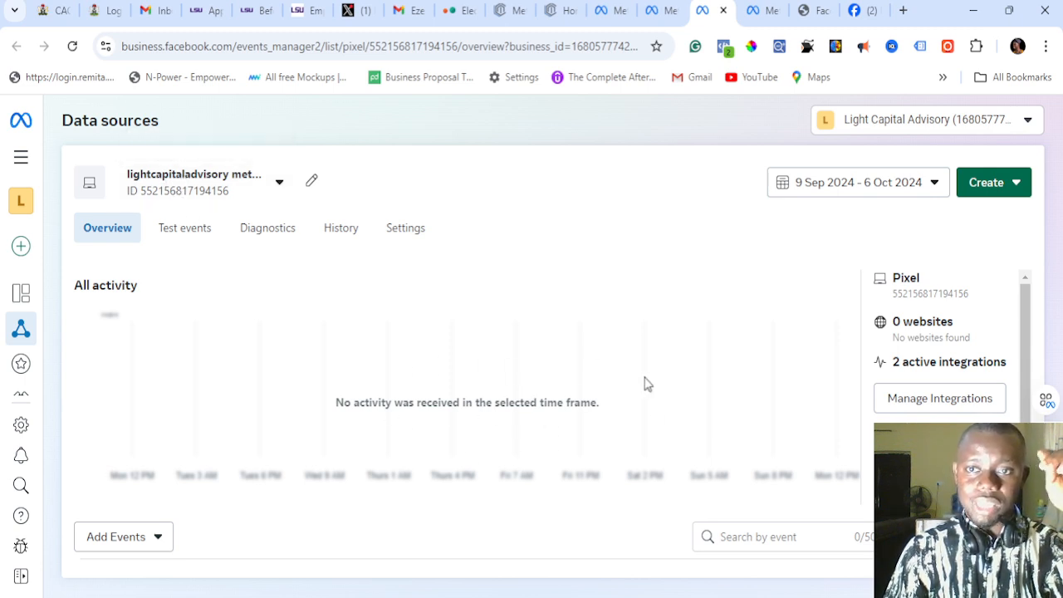
click(942, 402)
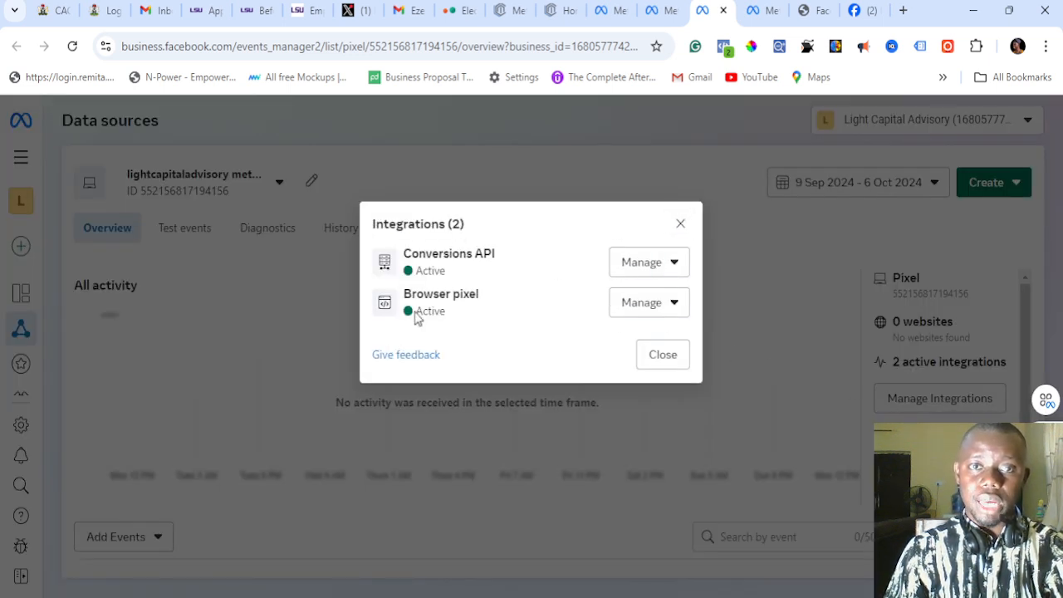
click(679, 226)
scroll(605, 301, down, 3)
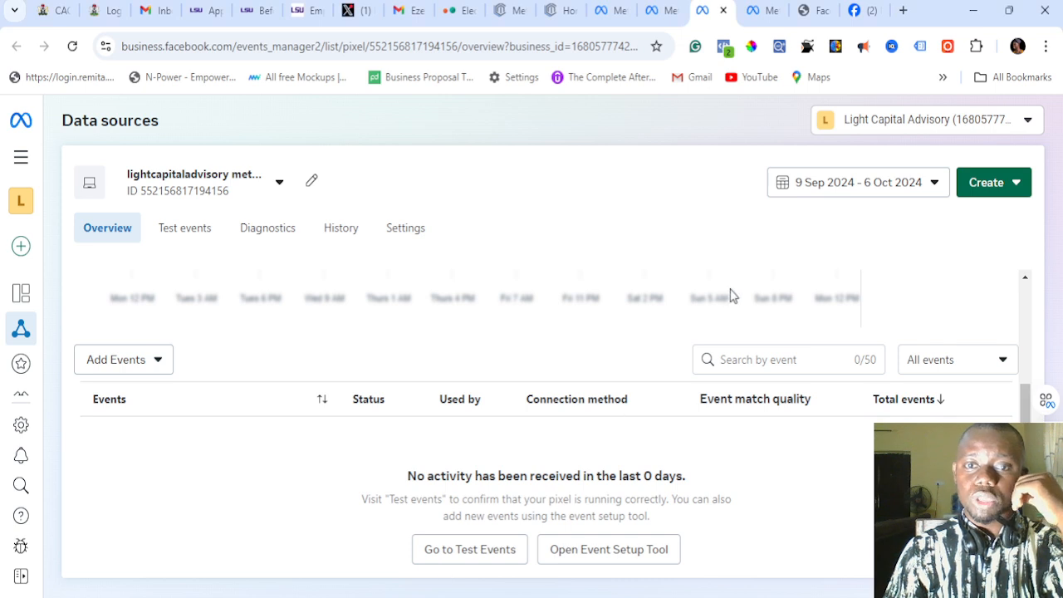
click(611, 564)
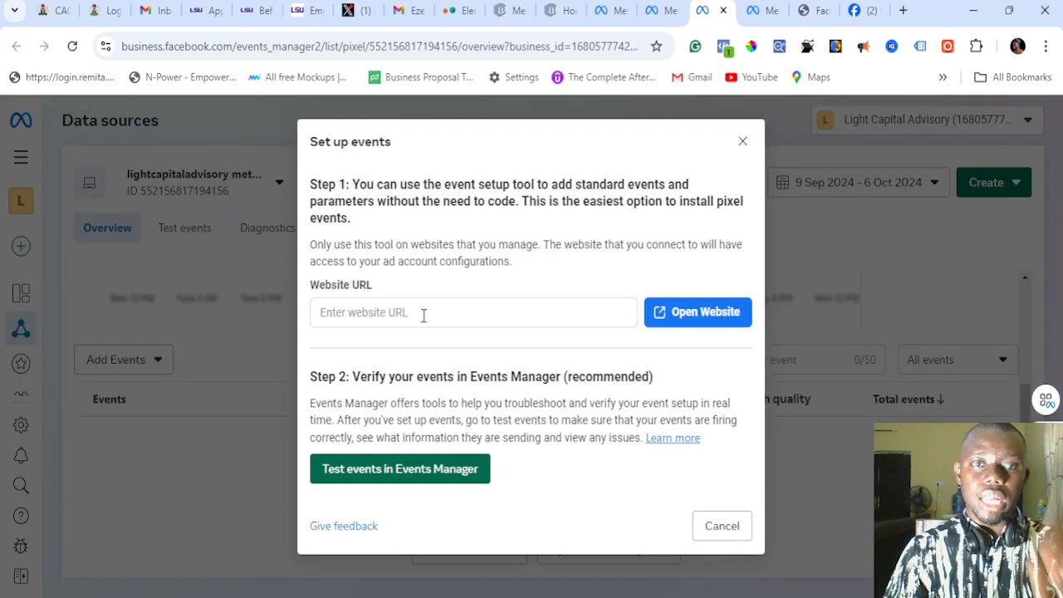
click(424, 315)
text(https://lightcapitaladvisory.com/)
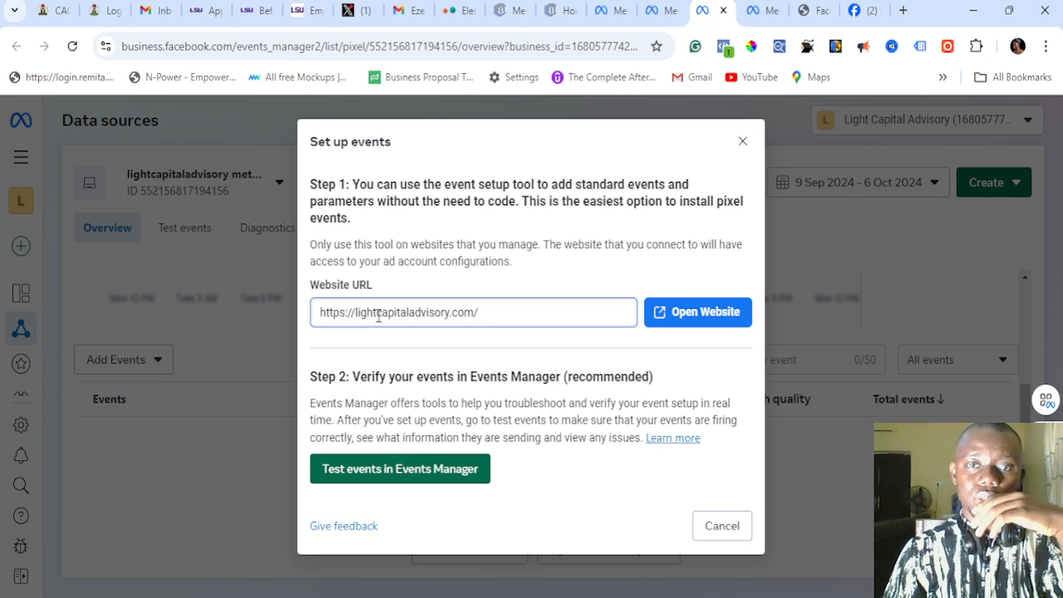
click(700, 318)
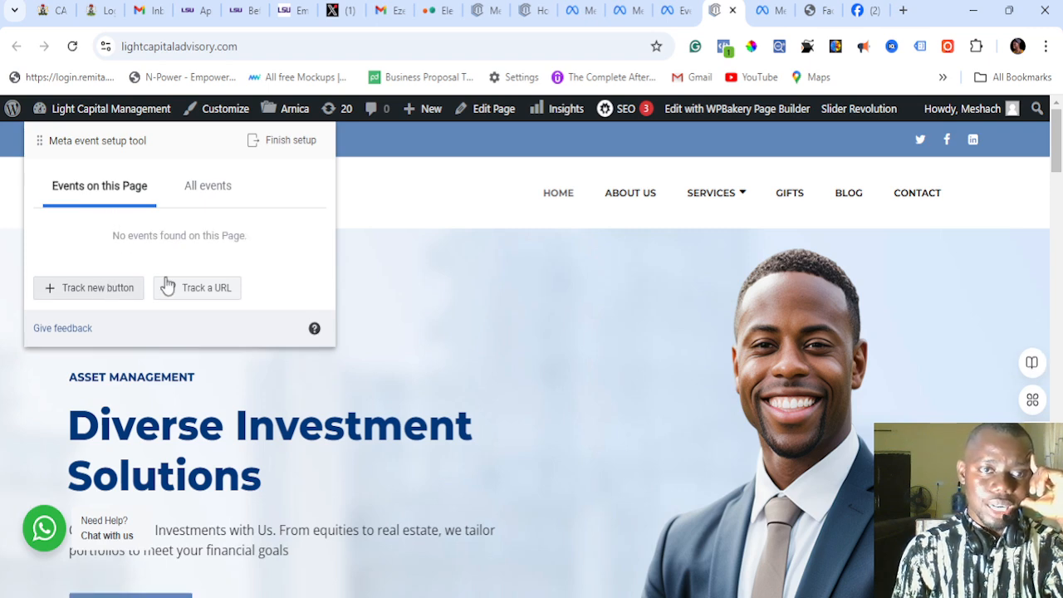
click(190, 288)
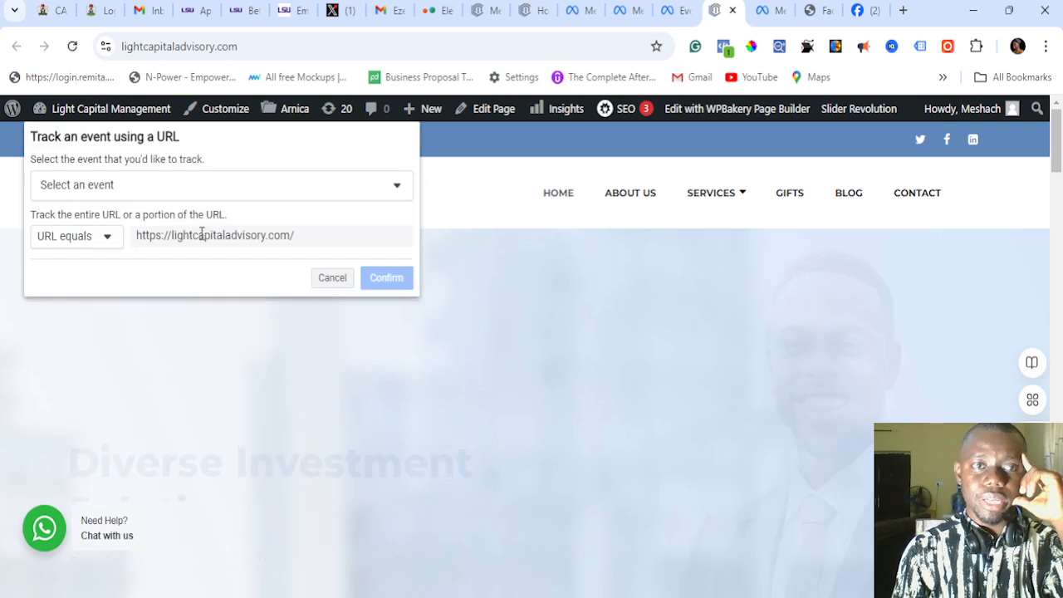
click(95, 237)
click(131, 182)
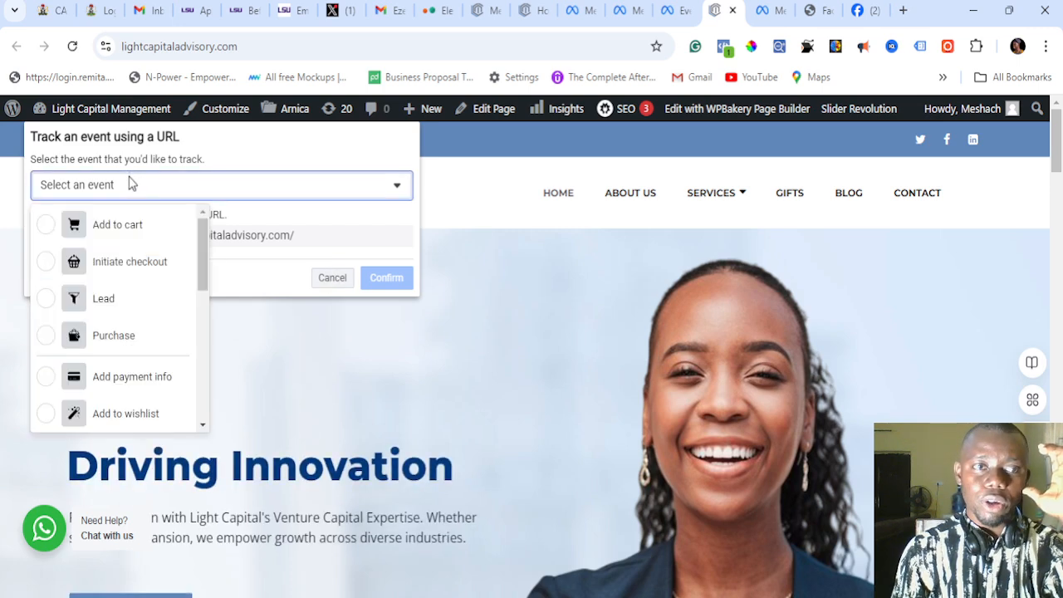
scroll(137, 282, down, 10)
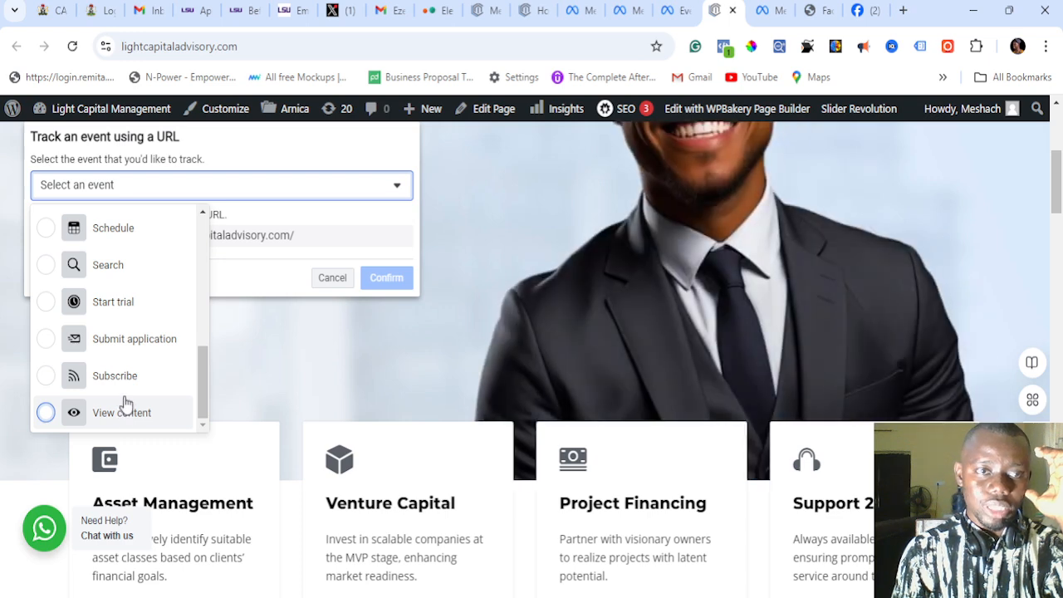
scroll(124, 404, up, 5)
scroll(124, 404, up, 3)
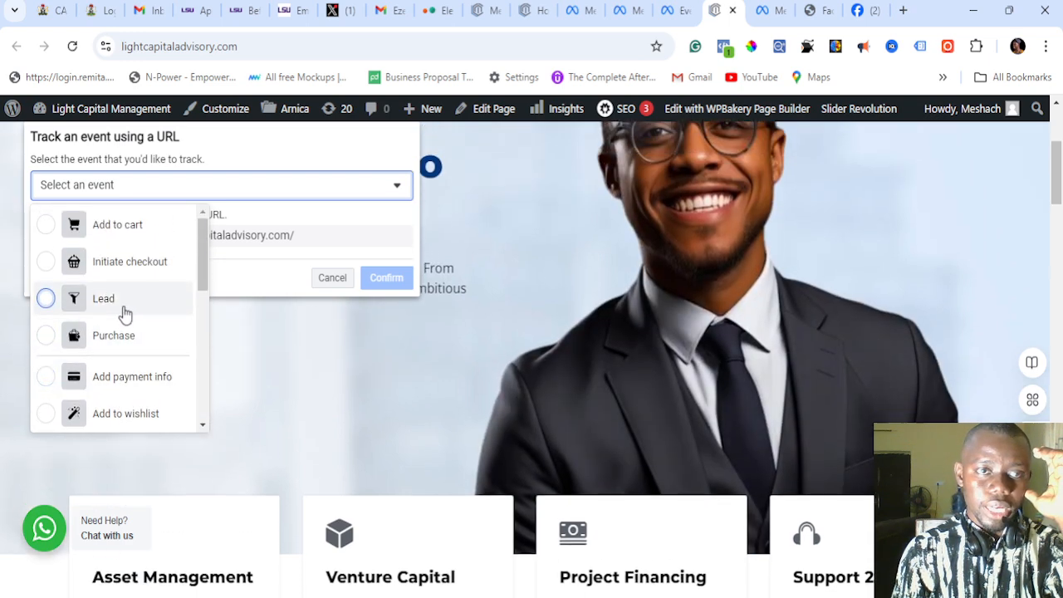
scroll(128, 287, down, 8)
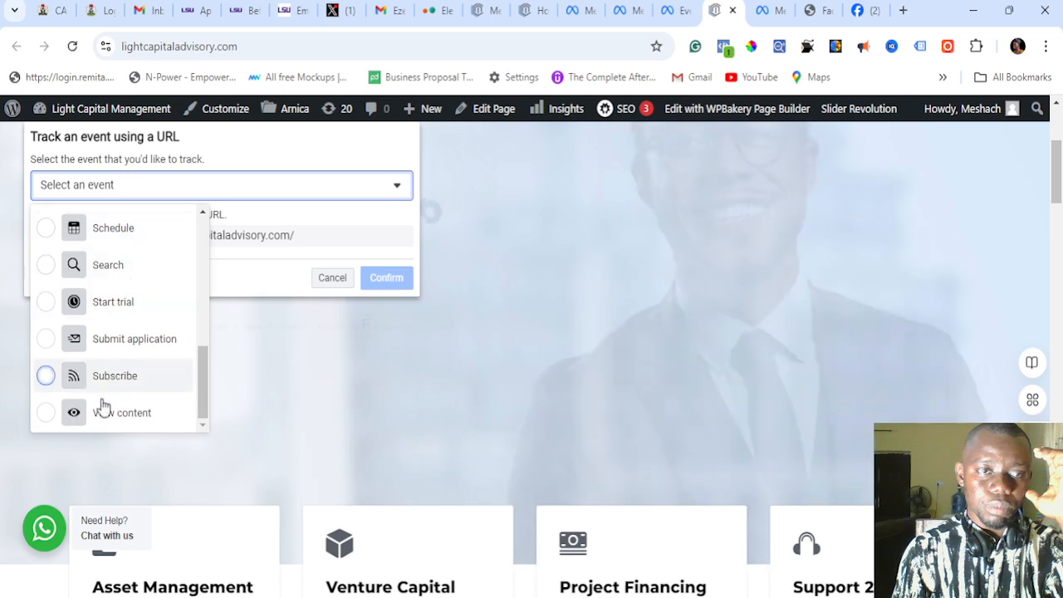
click(101, 415)
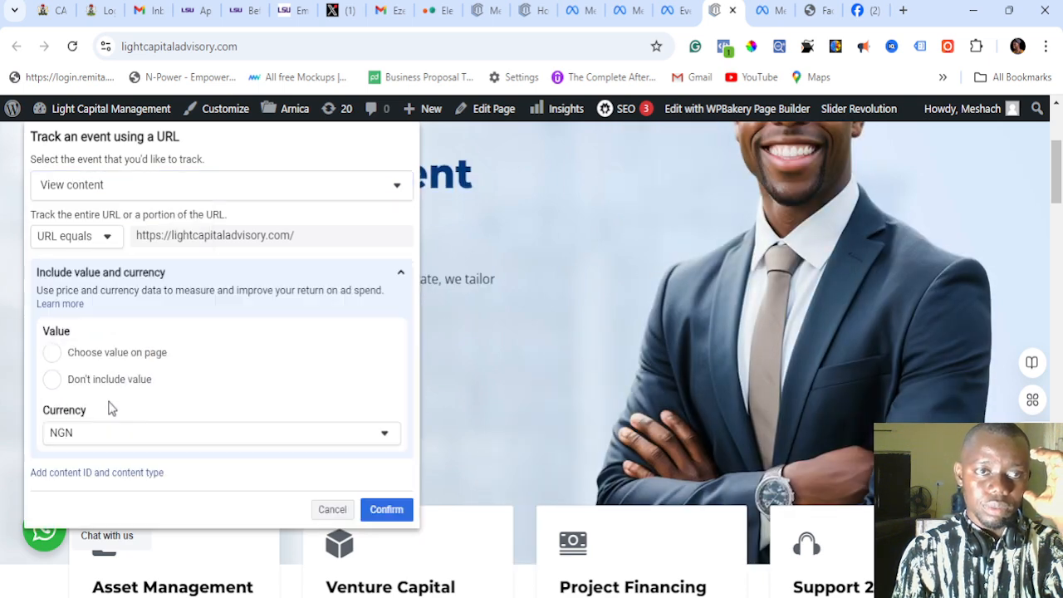
click(54, 380)
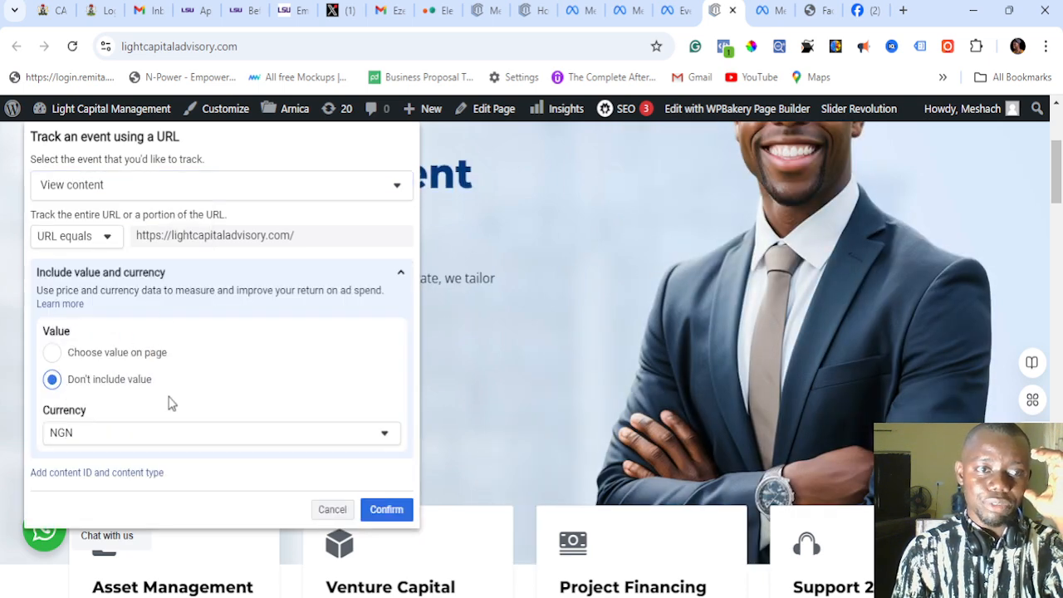
scroll(230, 394, down, 4)
click(387, 511)
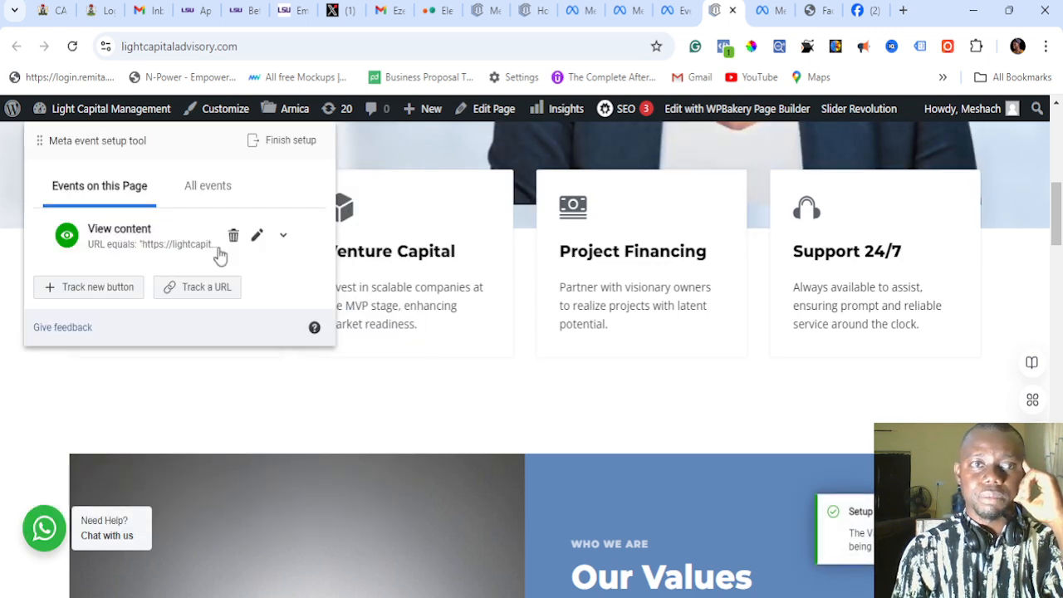
Step: Look through the homepage for a trackable form and examine the "Request a Free Call Back" section and its fields
scroll(600, 337, up, 6)
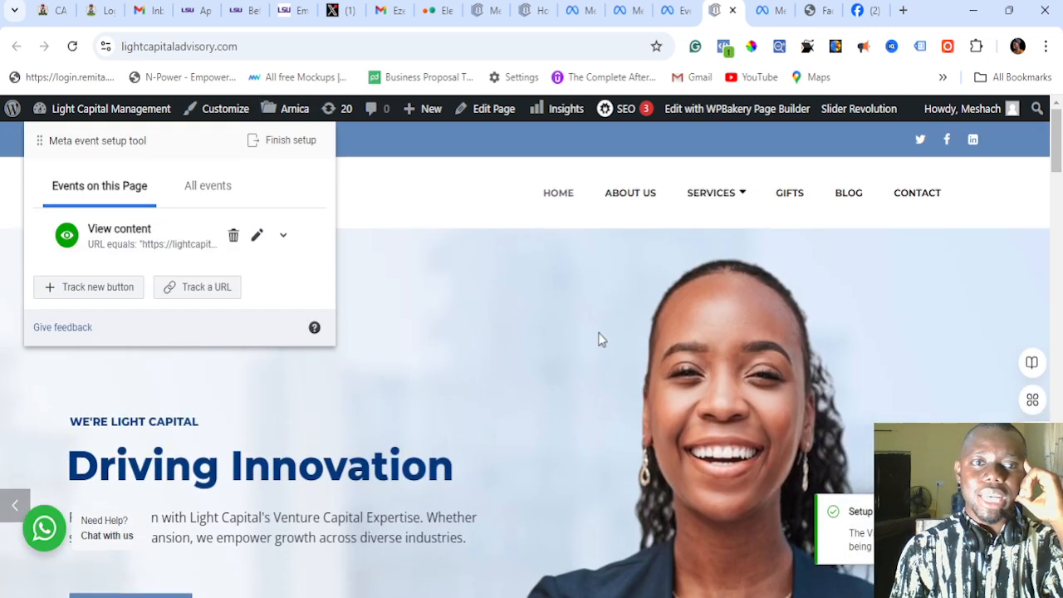
scroll(631, 299, down, 15)
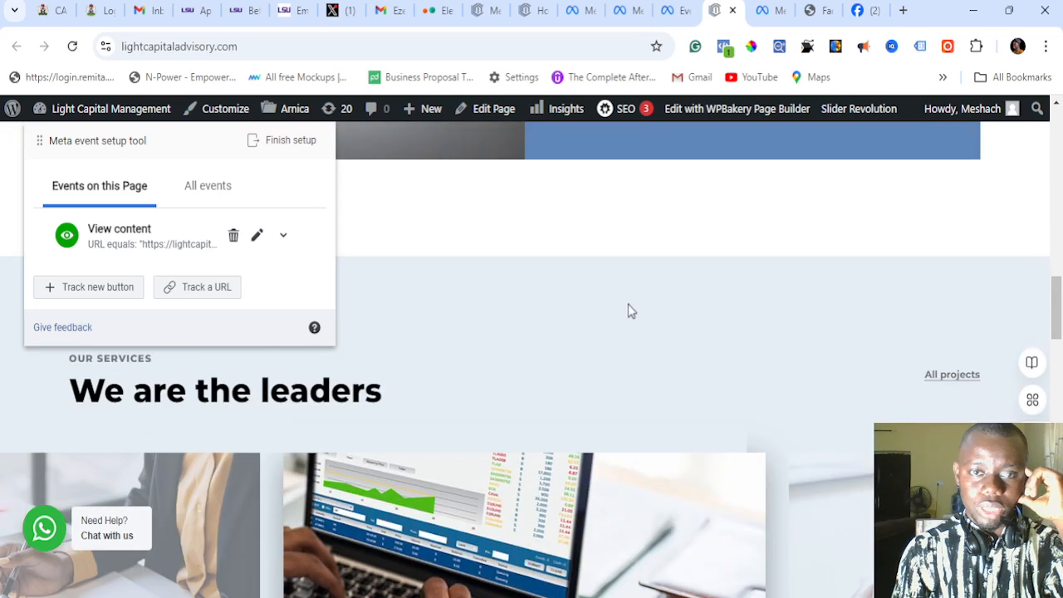
scroll(629, 311, down, 4)
scroll(629, 311, down, 2)
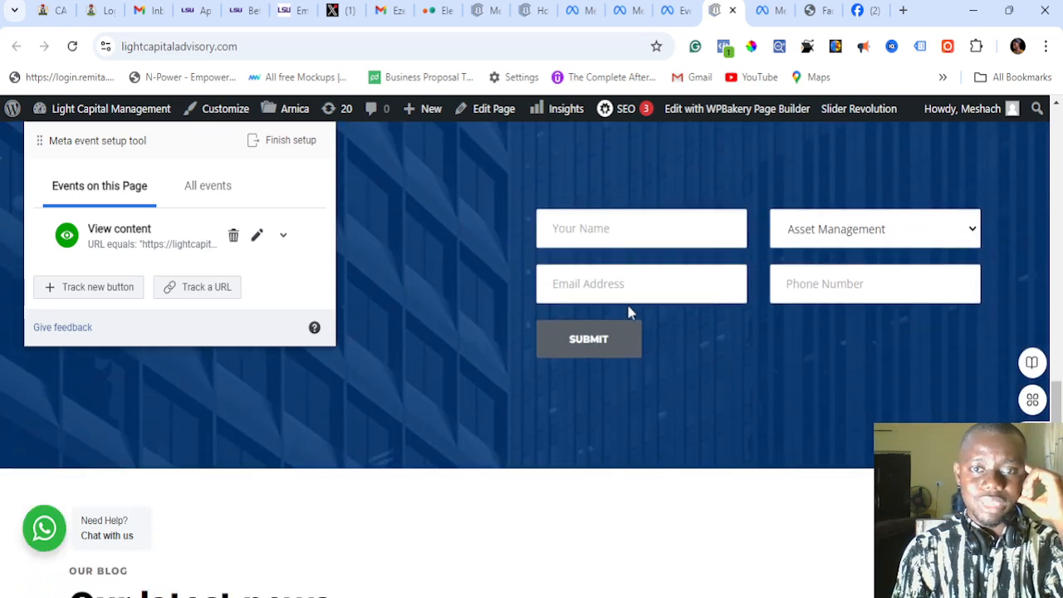
scroll(623, 309, up, 2)
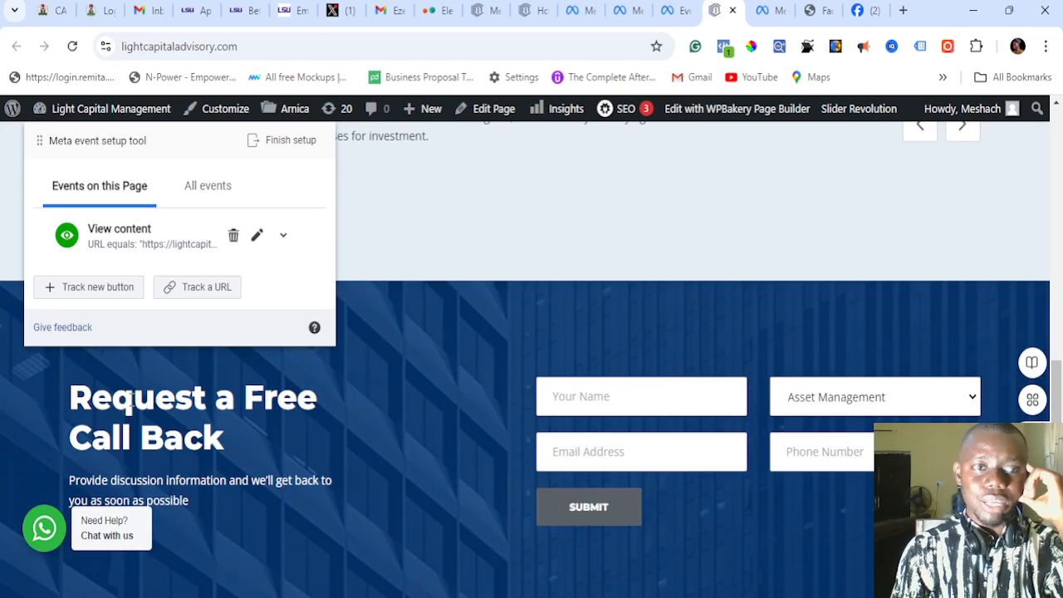
drag(73, 395, 249, 451)
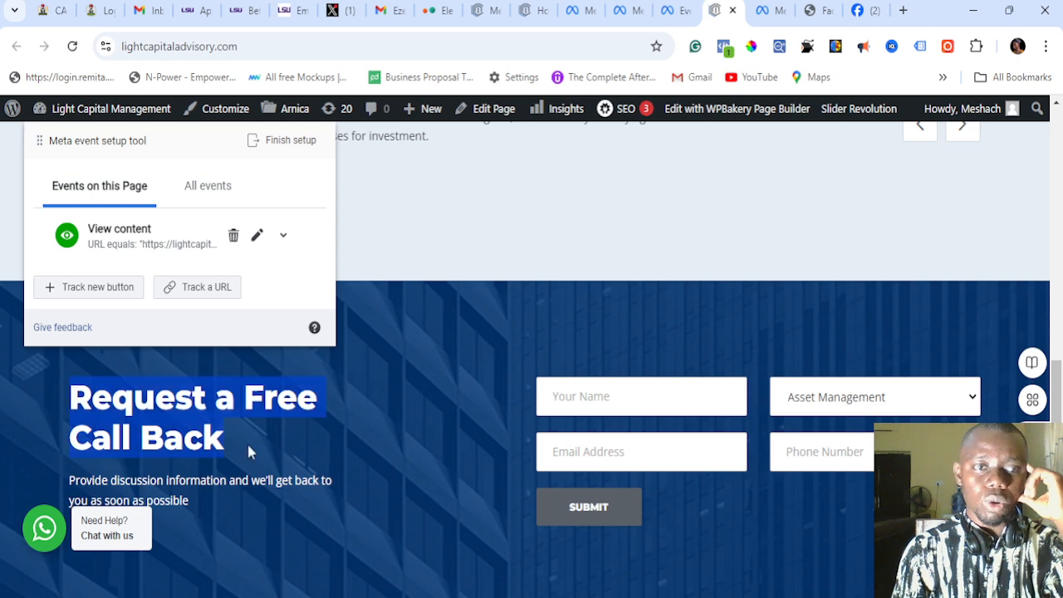
click(247, 447)
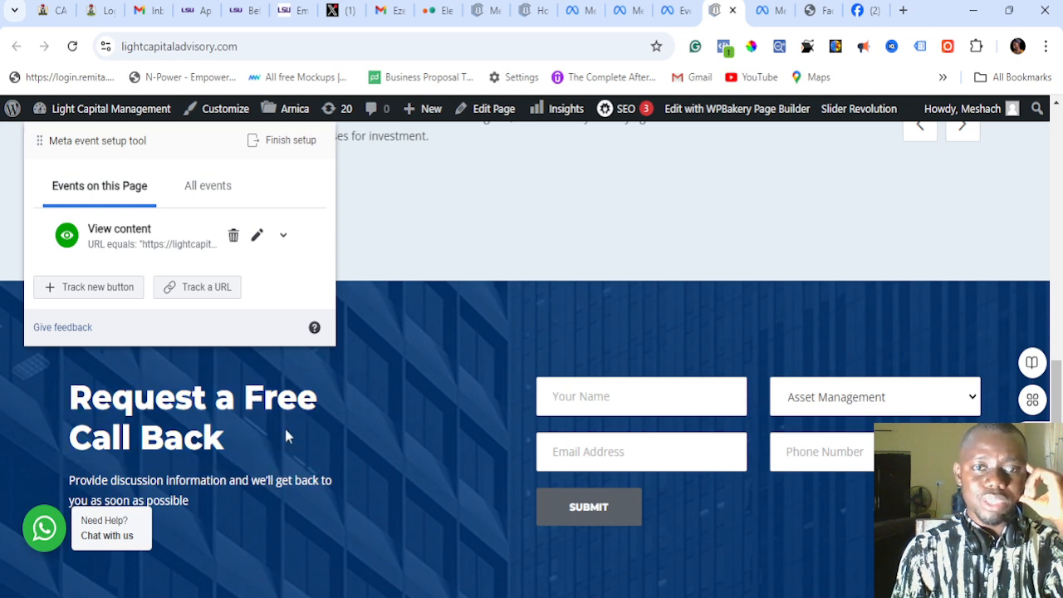
click(670, 397)
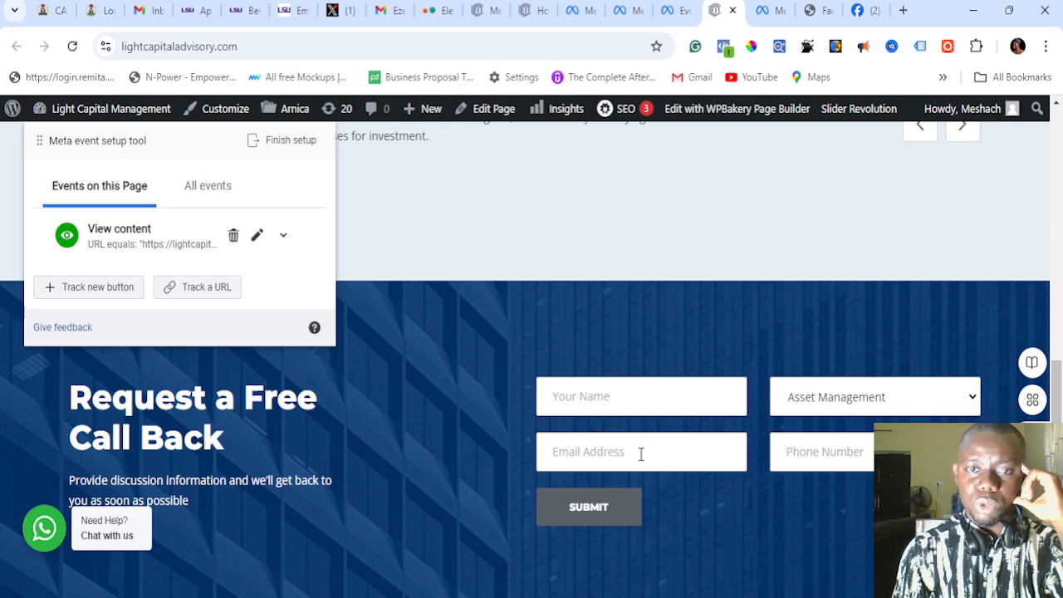
click(615, 448)
click(648, 357)
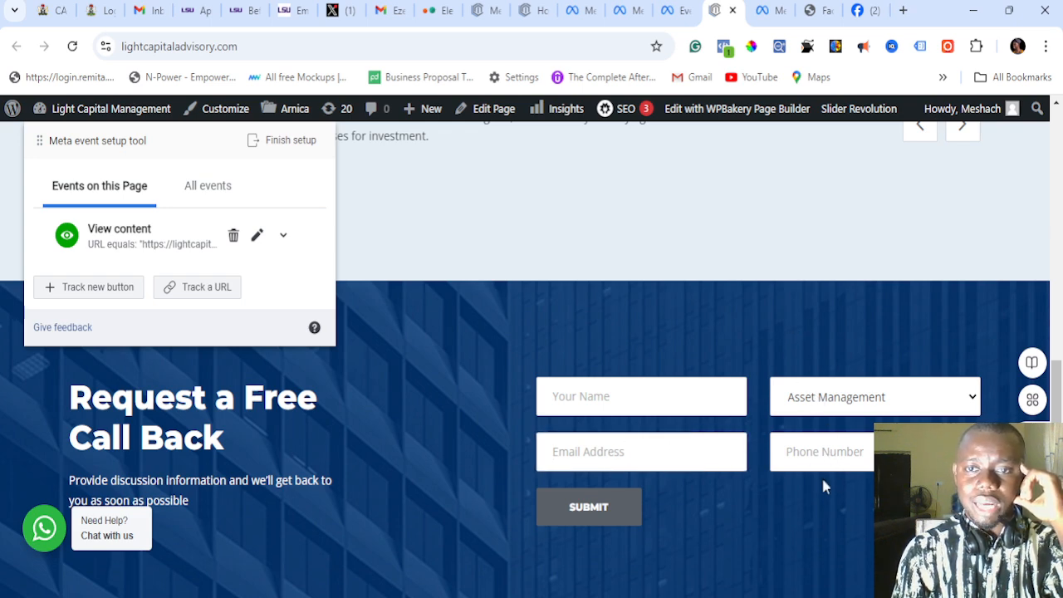
click(853, 320)
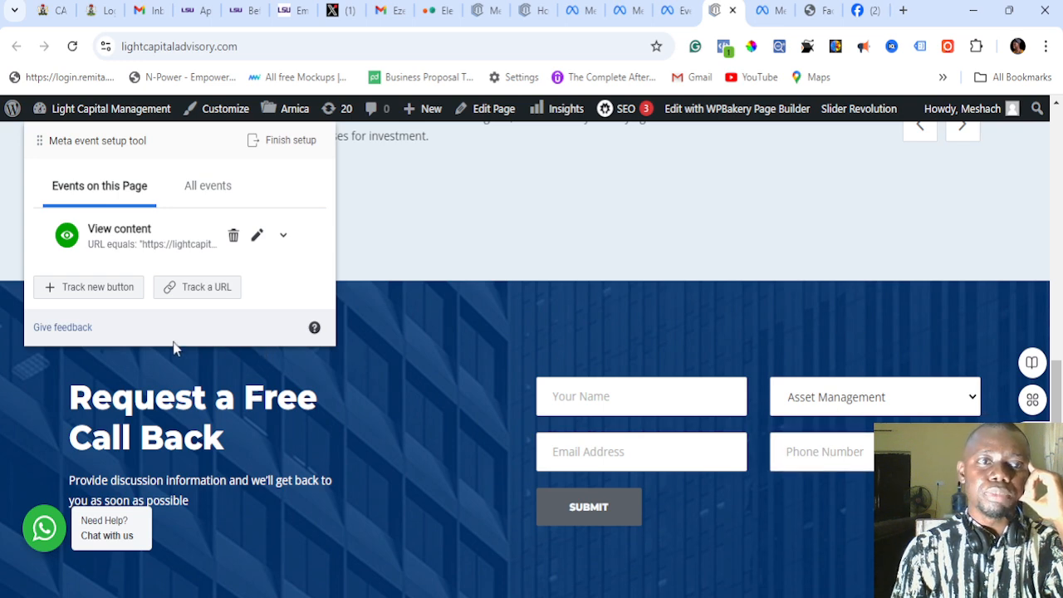
Step: Track the Submit button of the "Request a Free Call Back" form as a Lead event, without including a value
click(96, 286)
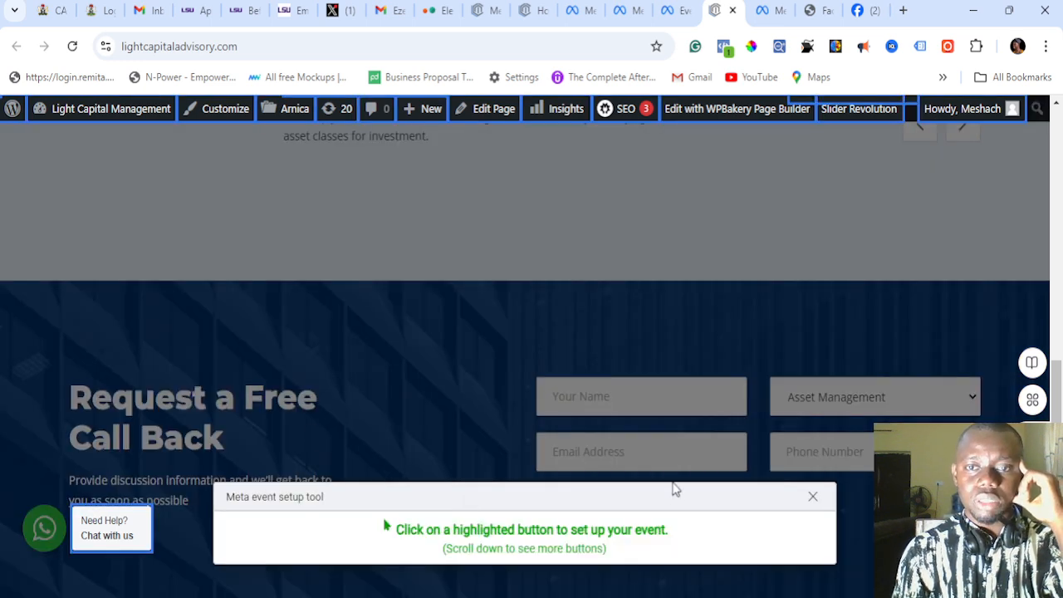
scroll(673, 382, down, 3)
click(581, 260)
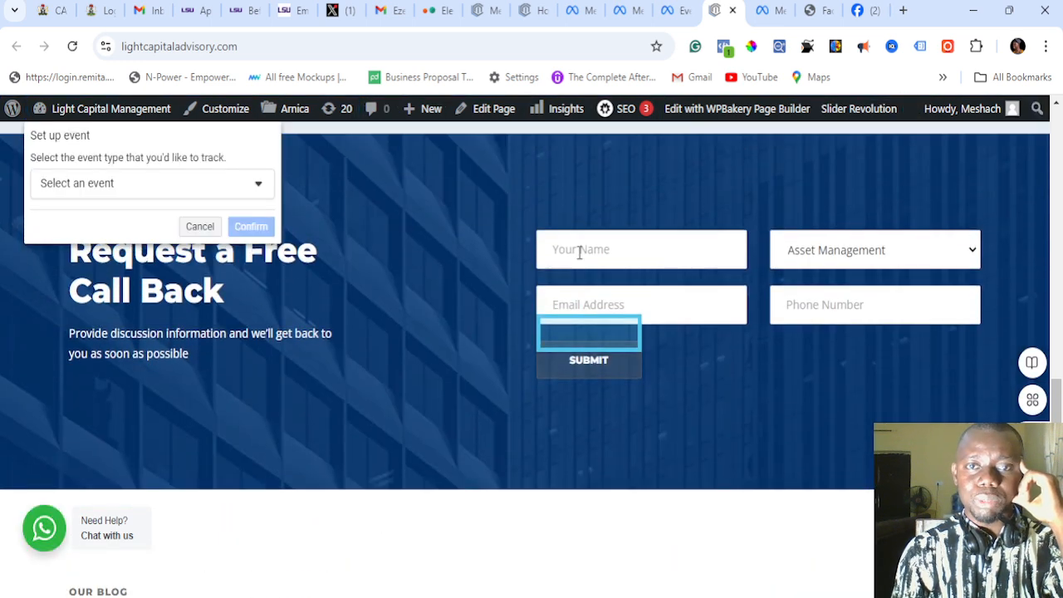
click(144, 187)
click(105, 298)
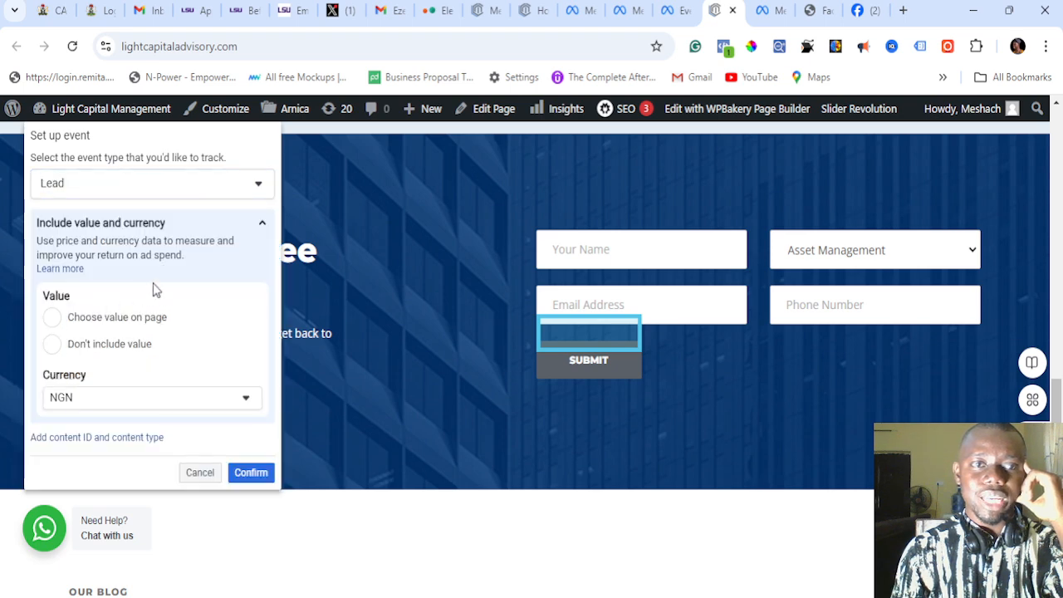
click(51, 346)
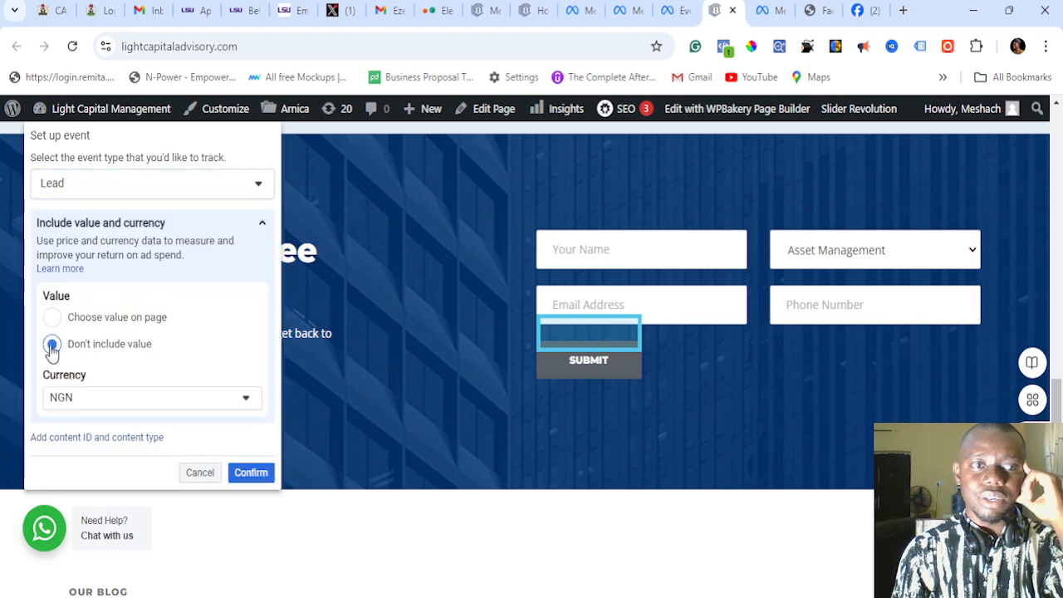
click(258, 480)
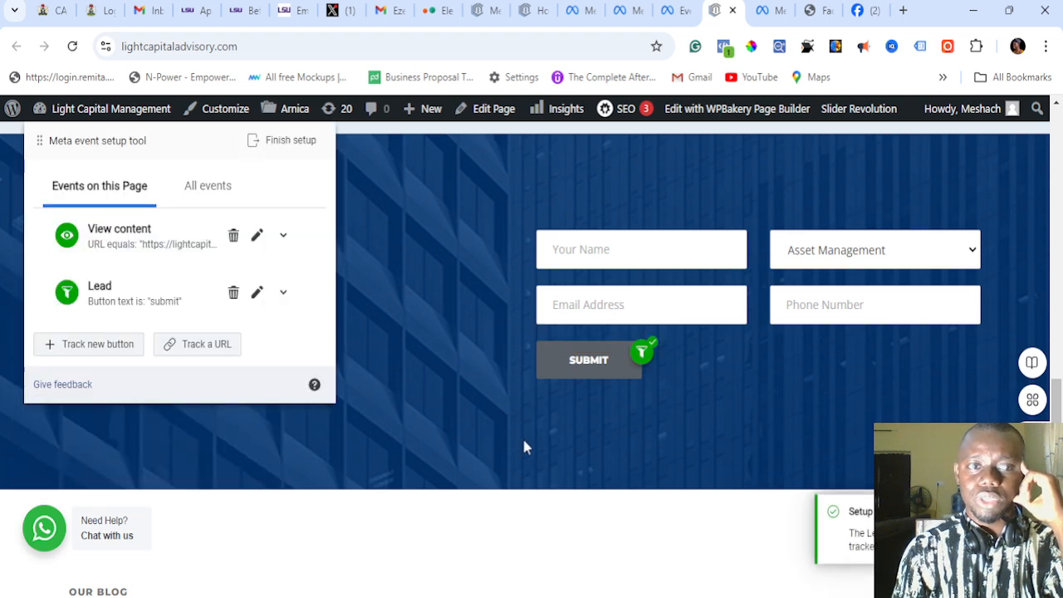
Step: Track the Subscribe button of the homepage footer form as a Lead event
scroll(558, 383, down, 8)
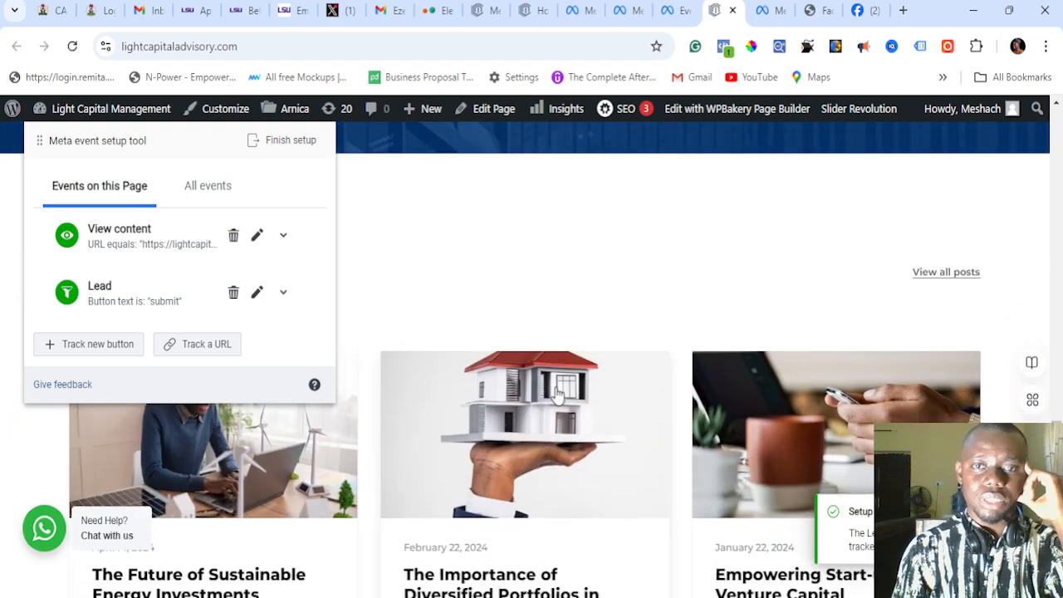
scroll(556, 384, down, 4)
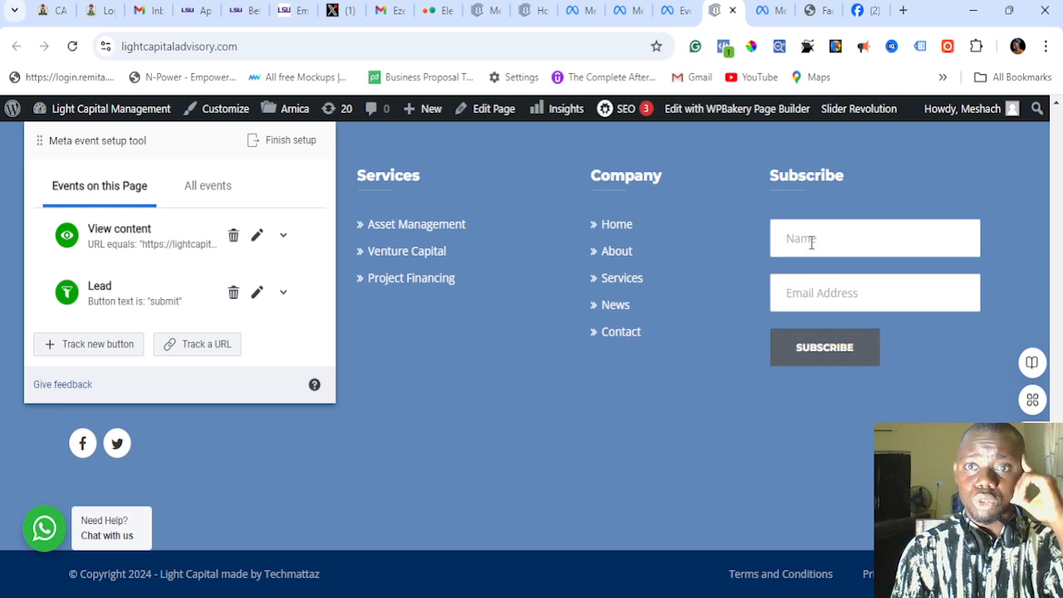
click(116, 345)
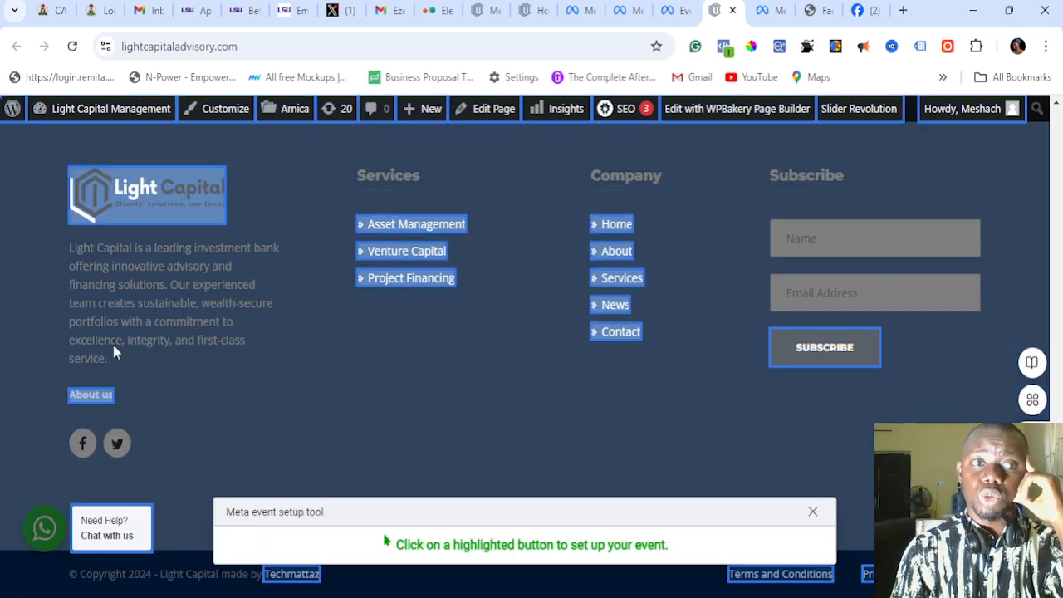
click(806, 349)
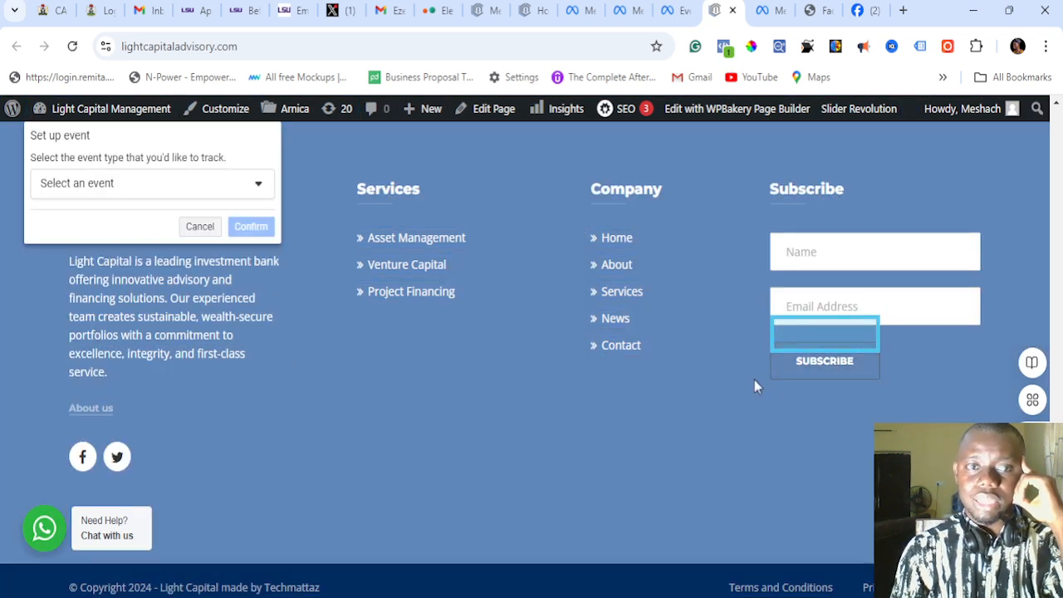
click(118, 178)
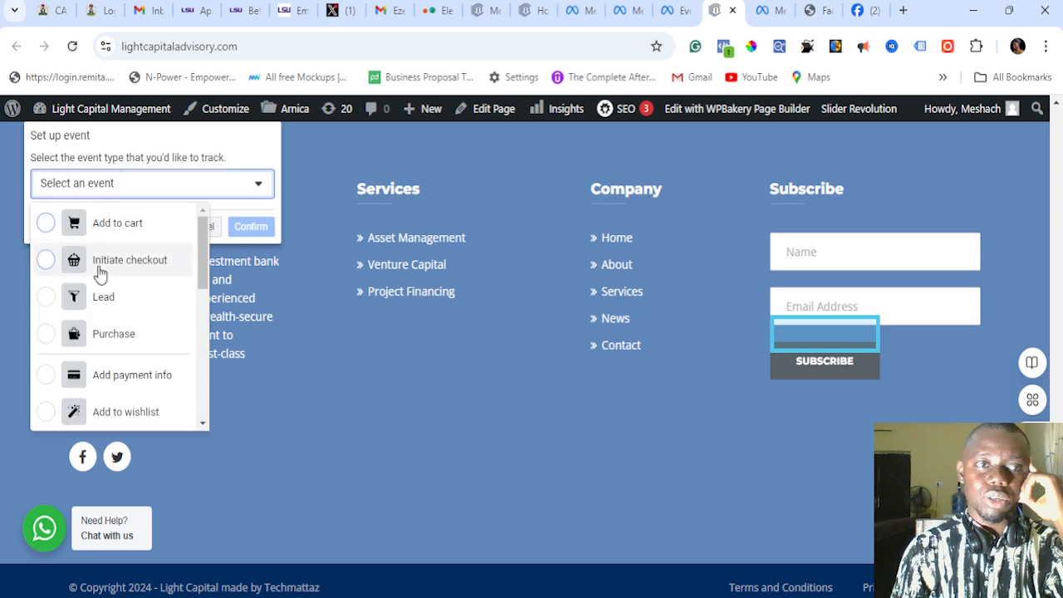
click(94, 300)
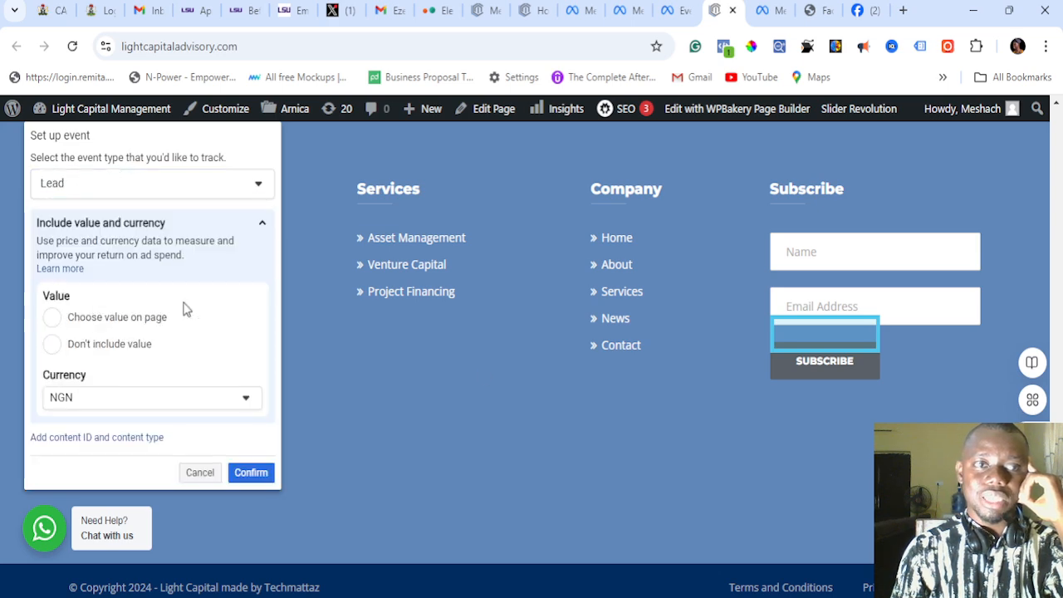
click(264, 472)
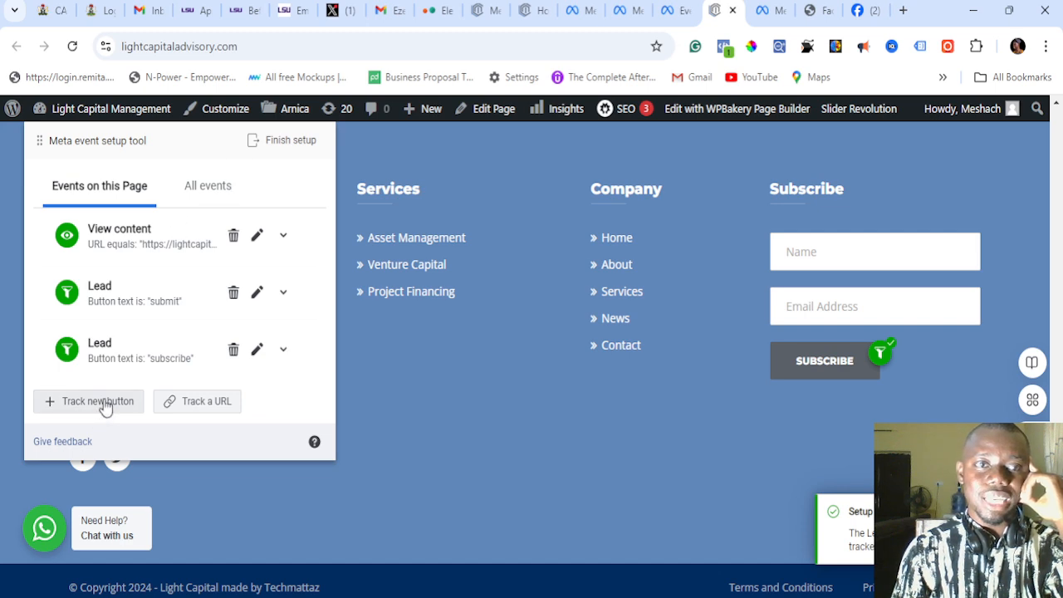
scroll(576, 386, up, 5)
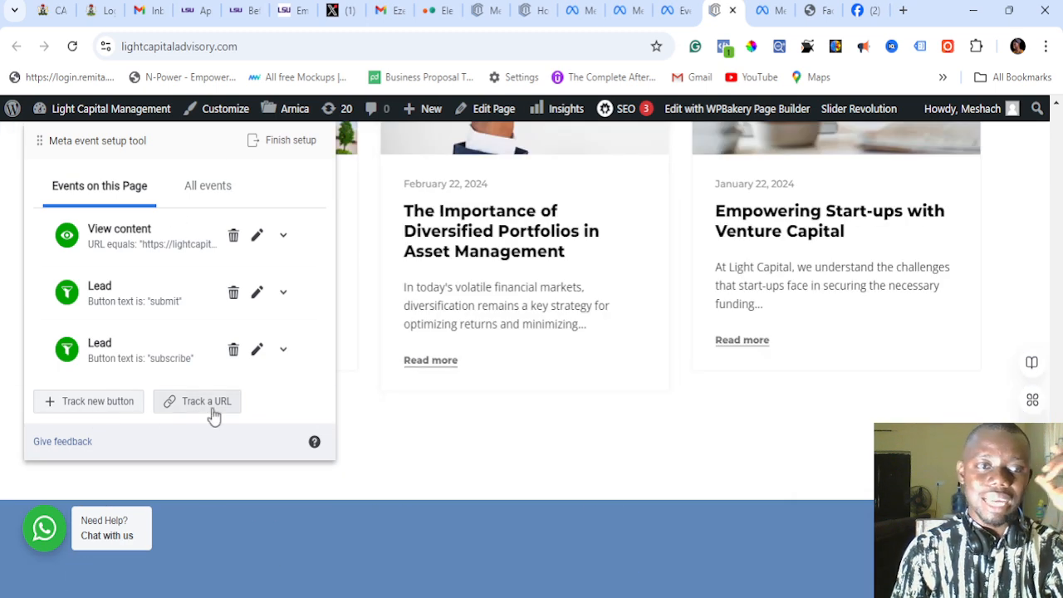
click(91, 404)
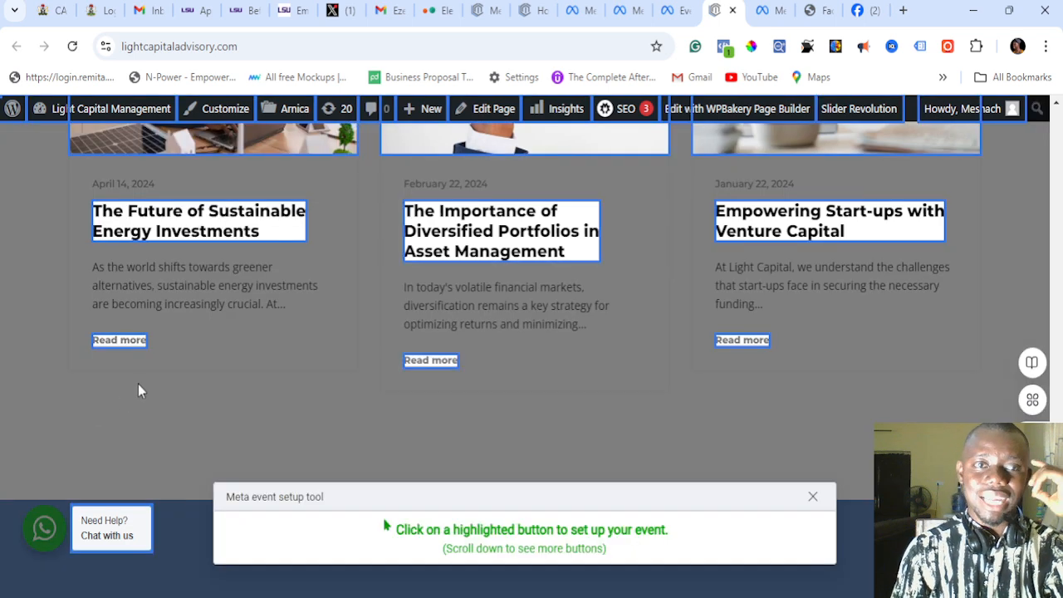
scroll(668, 371, up, 5)
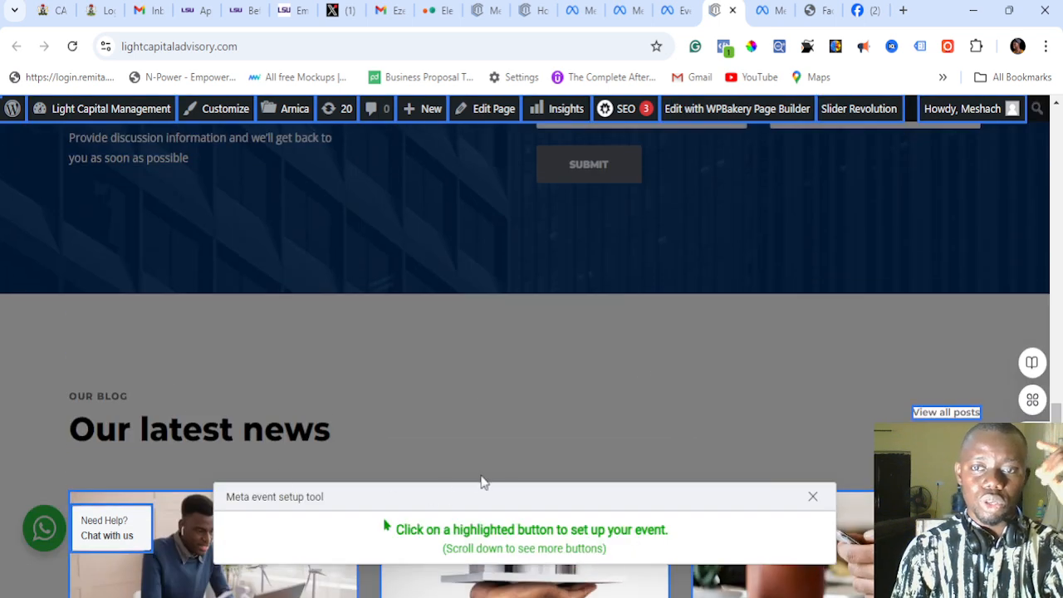
click(812, 496)
scroll(667, 428, up, 5)
scroll(669, 420, down, 15)
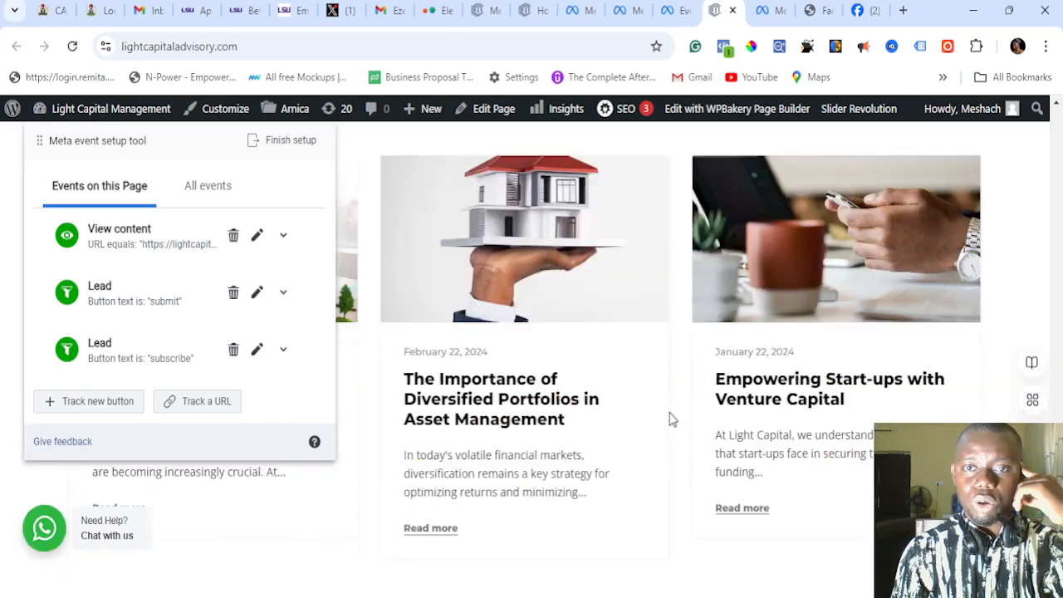
scroll(673, 414, up, 15)
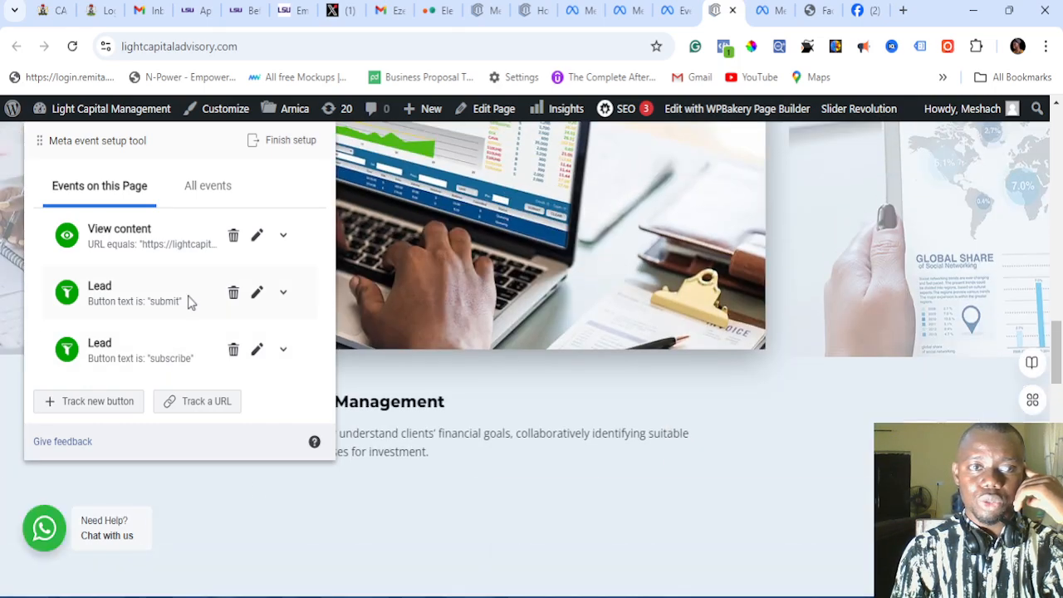
Step: Track the floating "Need Help? Chat with us" WhatsApp button as a Lead event, without including a value
click(62, 402)
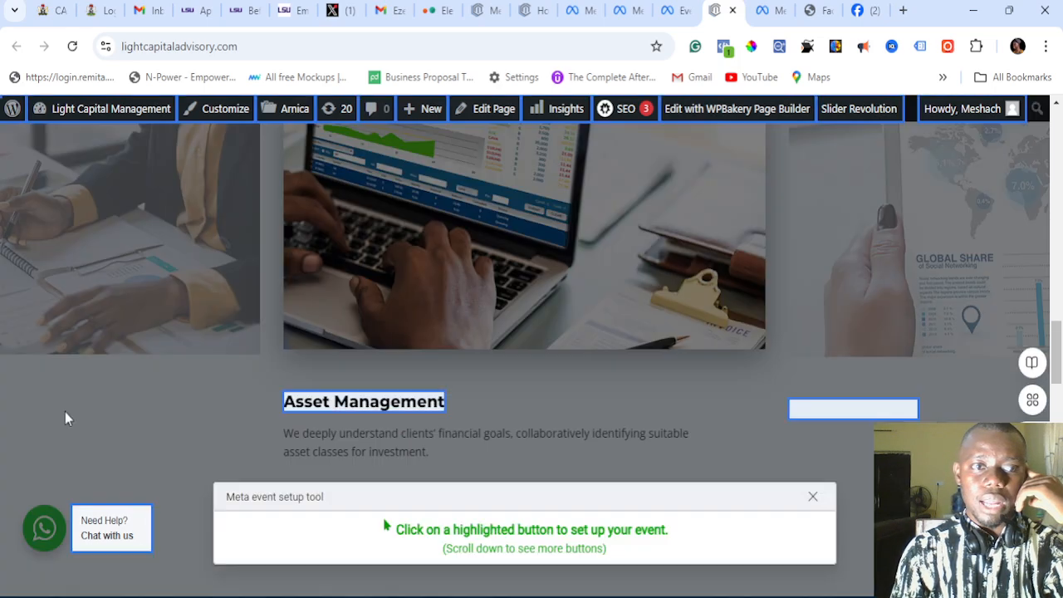
click(113, 531)
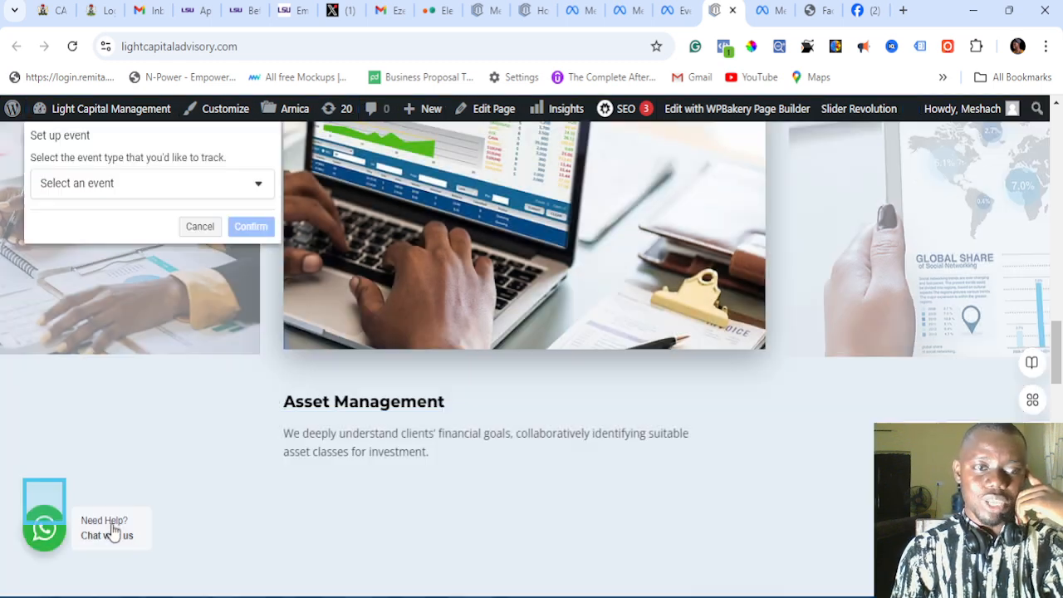
click(155, 186)
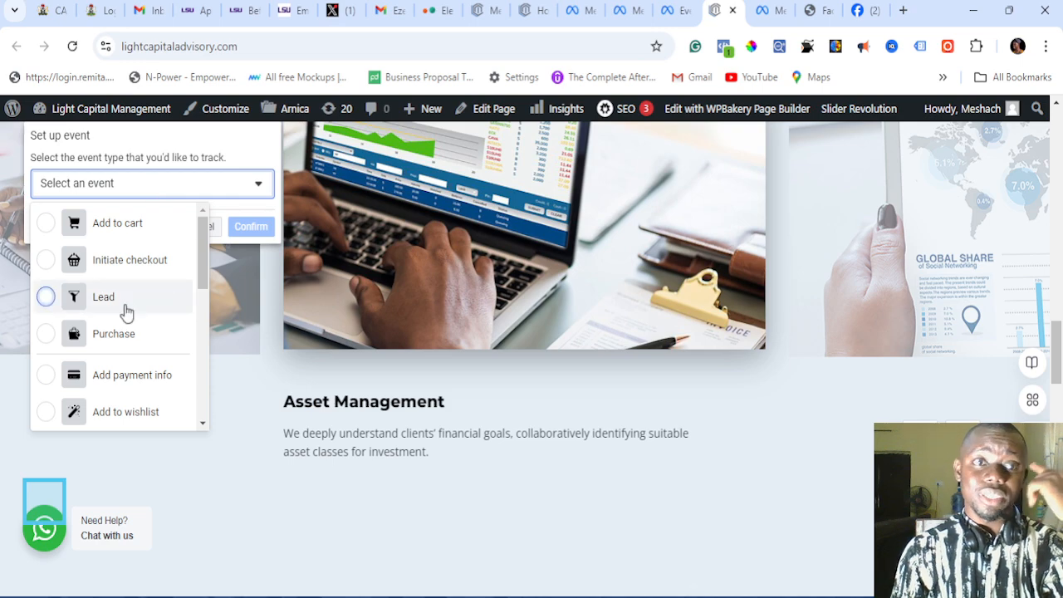
click(126, 313)
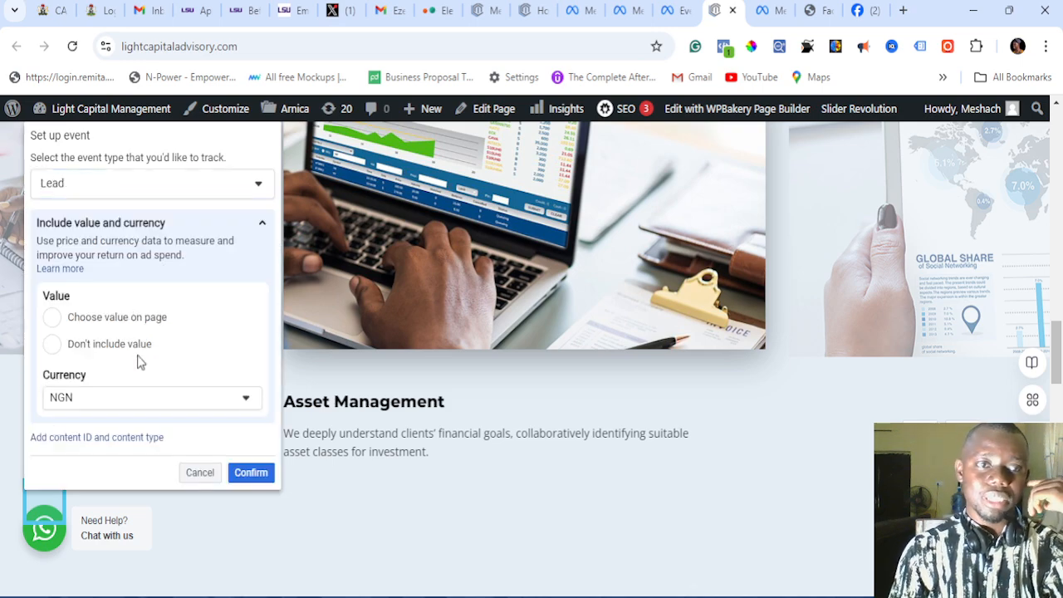
click(51, 343)
click(251, 472)
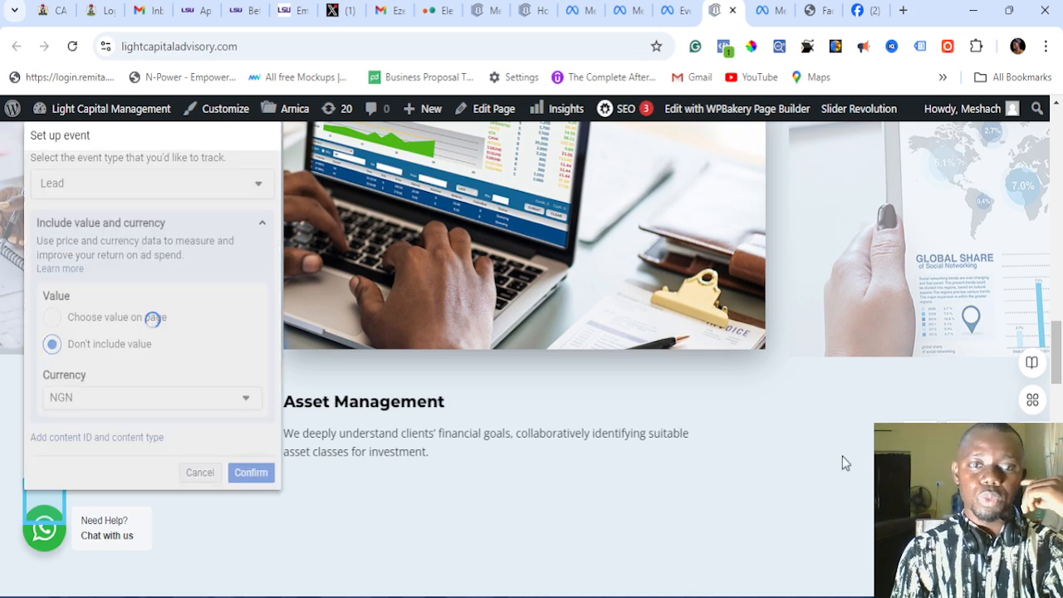
Step: Look through the website's About Us page for trackable forms and open the Contact page at its contact form
scroll(831, 446, up, 3)
scroll(831, 447, up, 10)
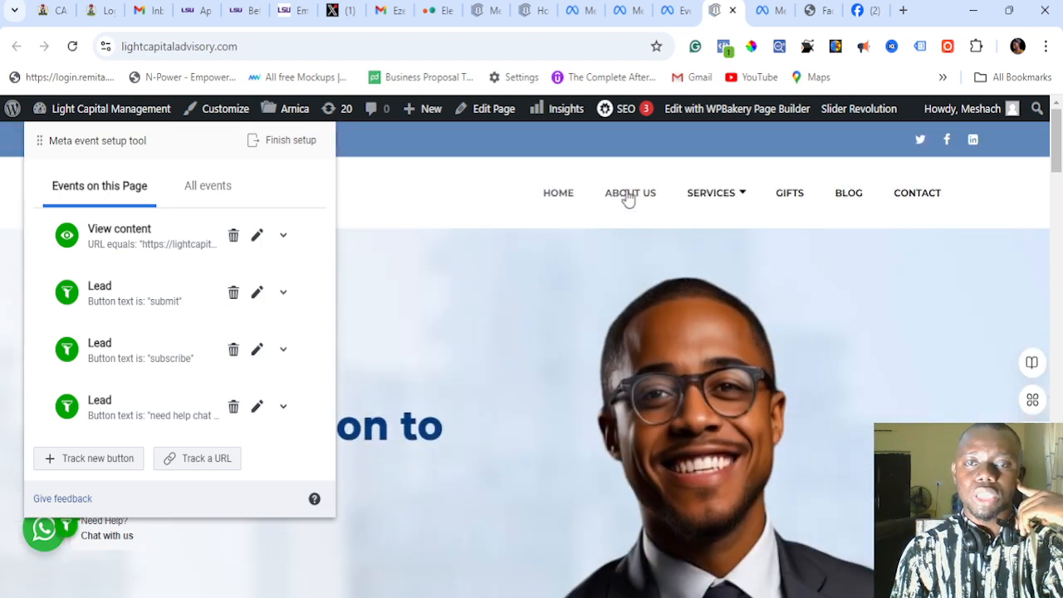
click(628, 194)
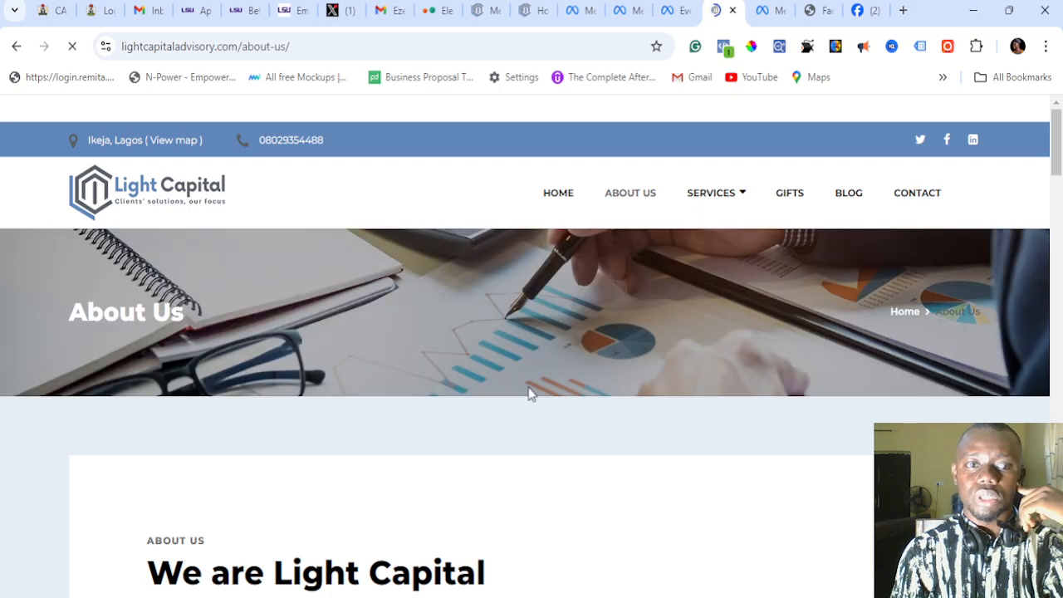
scroll(527, 394, down, 5)
scroll(519, 398, down, 20)
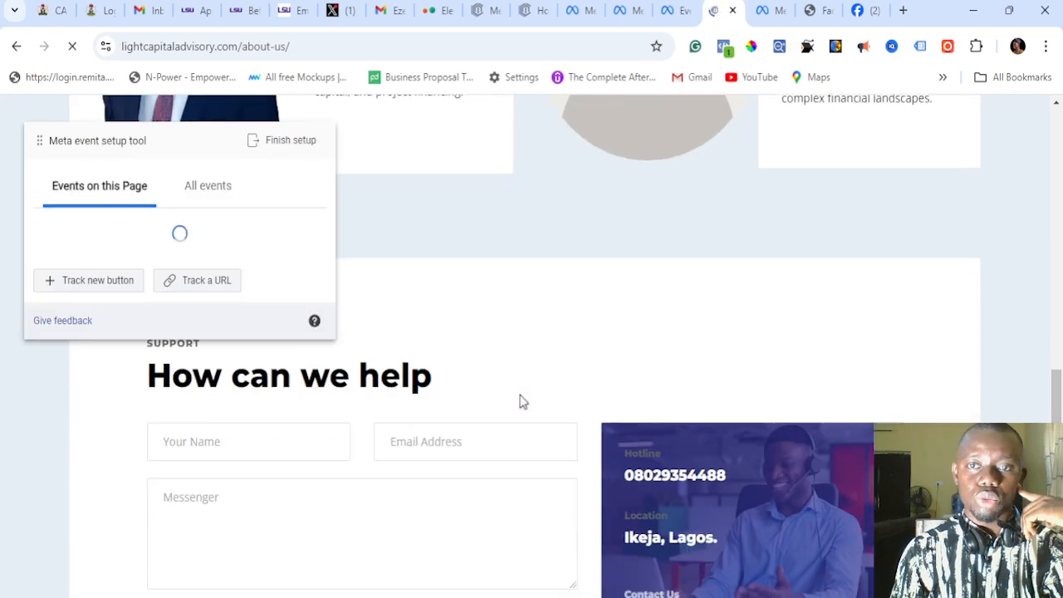
scroll(520, 400, down, 4)
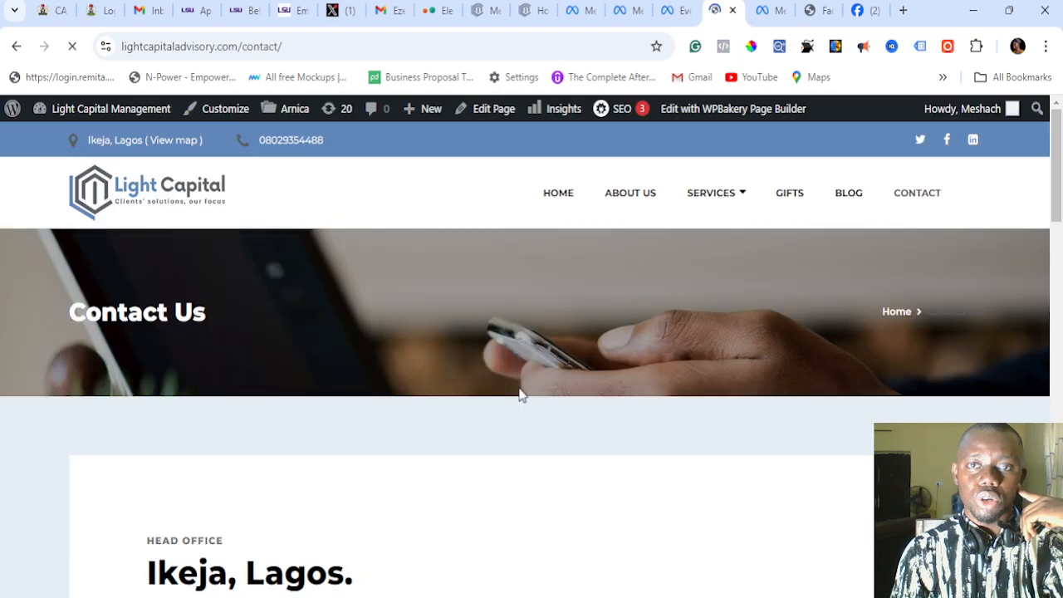
scroll(521, 407, down, 6)
scroll(520, 411, down, 5)
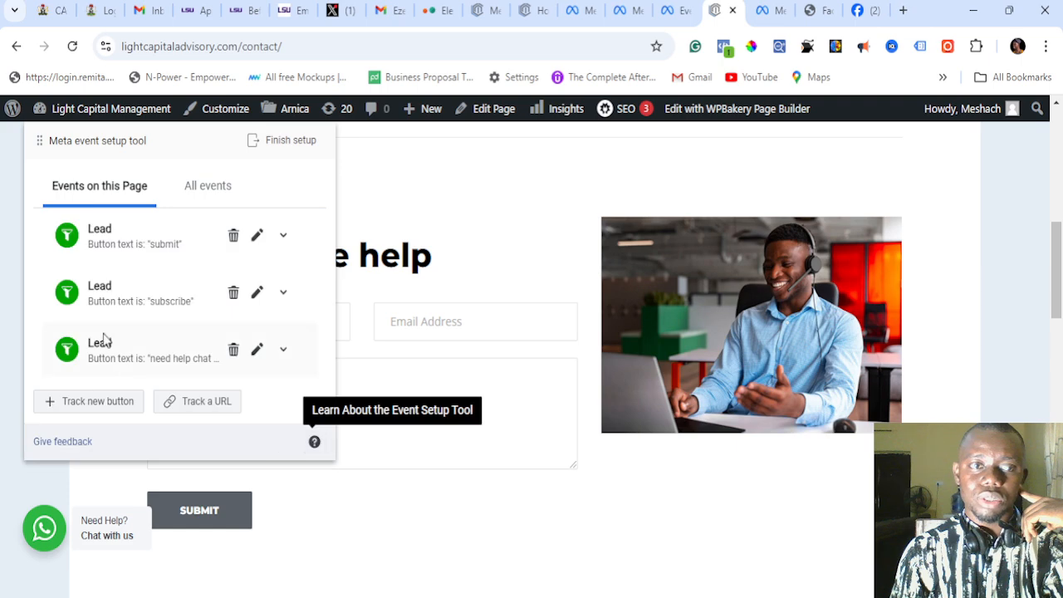
click(71, 404)
scroll(300, 405, down, 3)
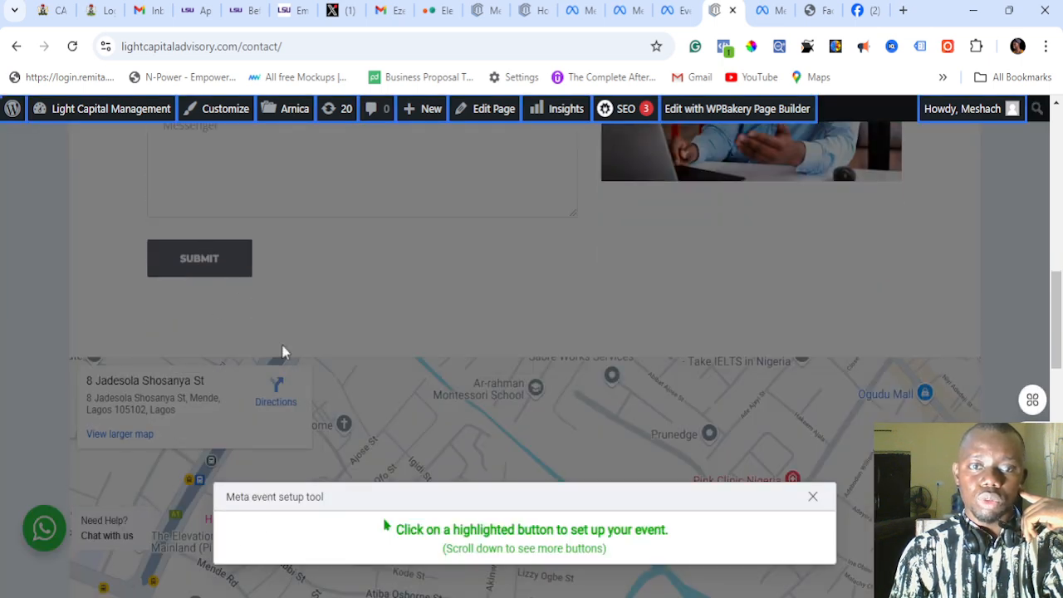
click(812, 497)
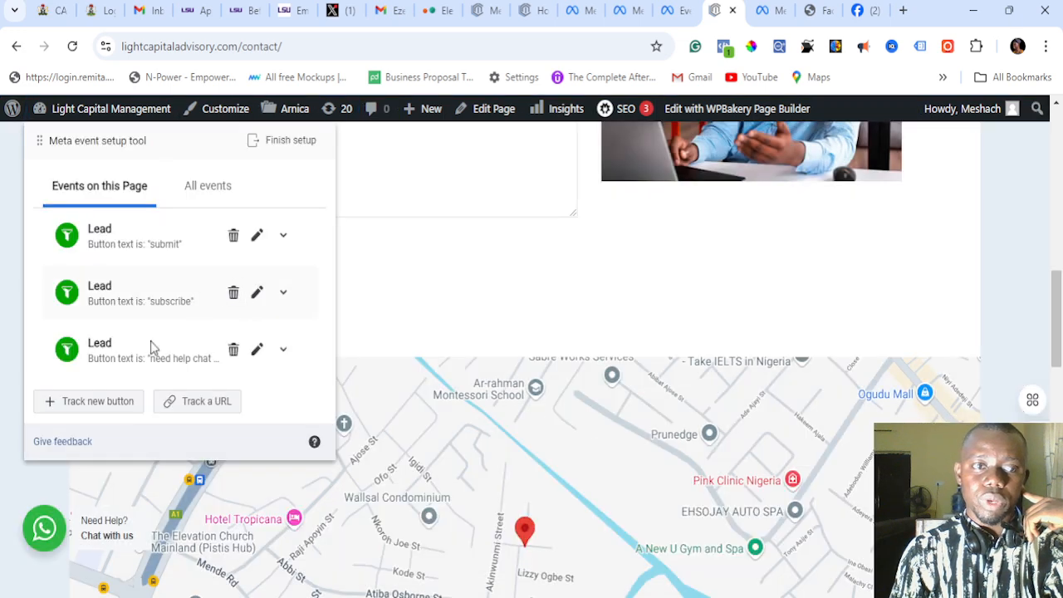
scroll(656, 309, up, 5)
scroll(579, 437, down, 3)
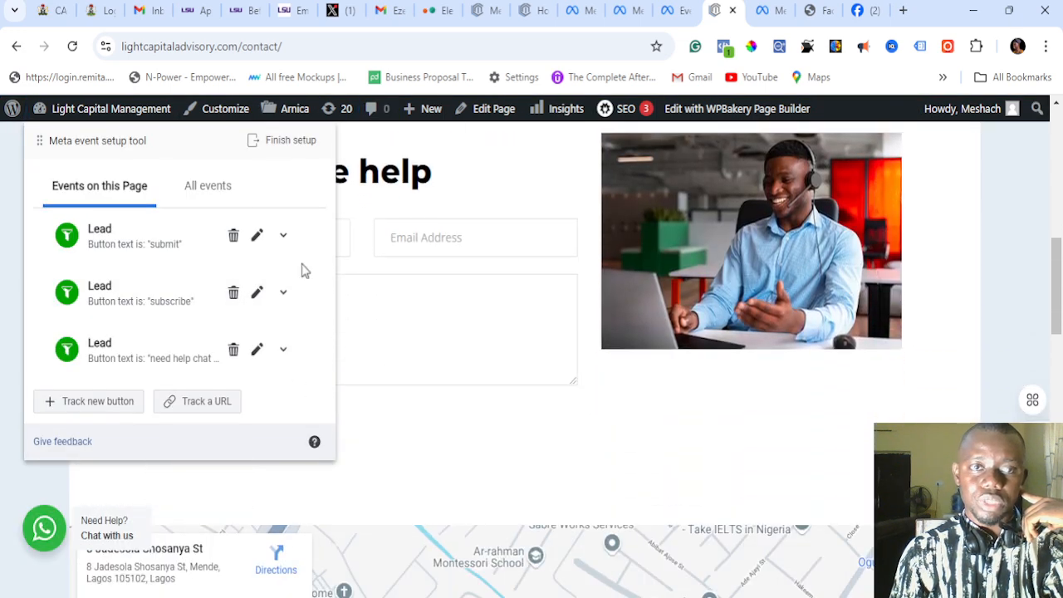
Step: Check which buttons on the Contact page can be tracked as events, including the contact form's Submit button
drag(168, 137, 548, 138)
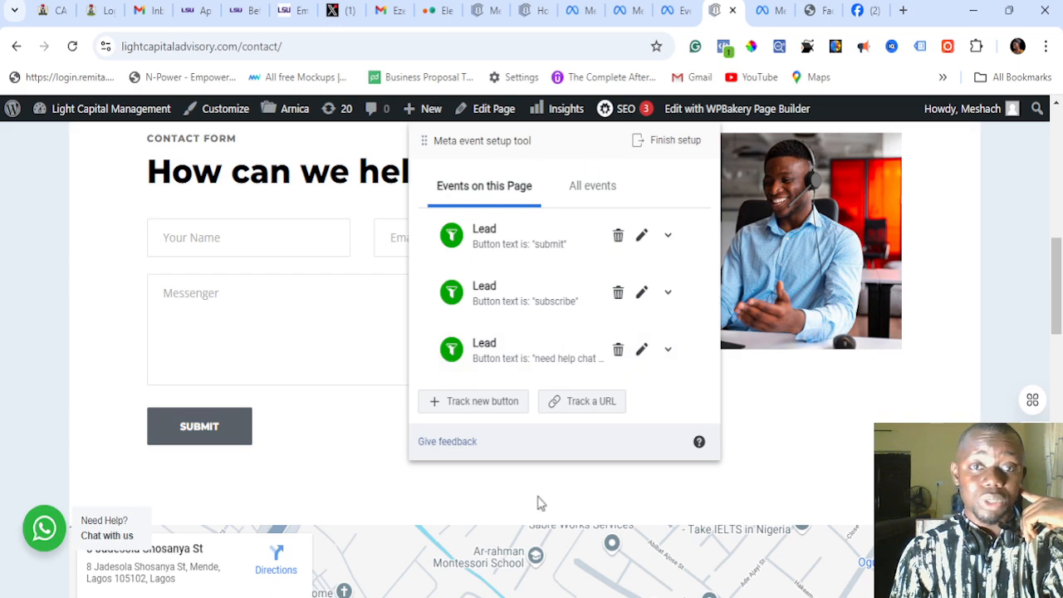
click(466, 401)
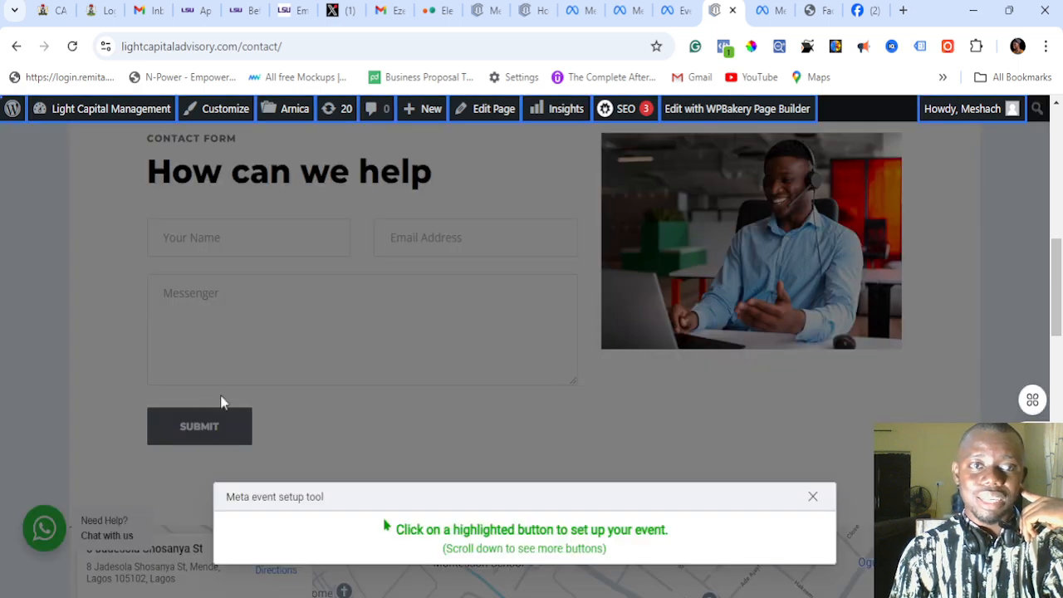
scroll(221, 402, up, 5)
scroll(252, 377, down, 10)
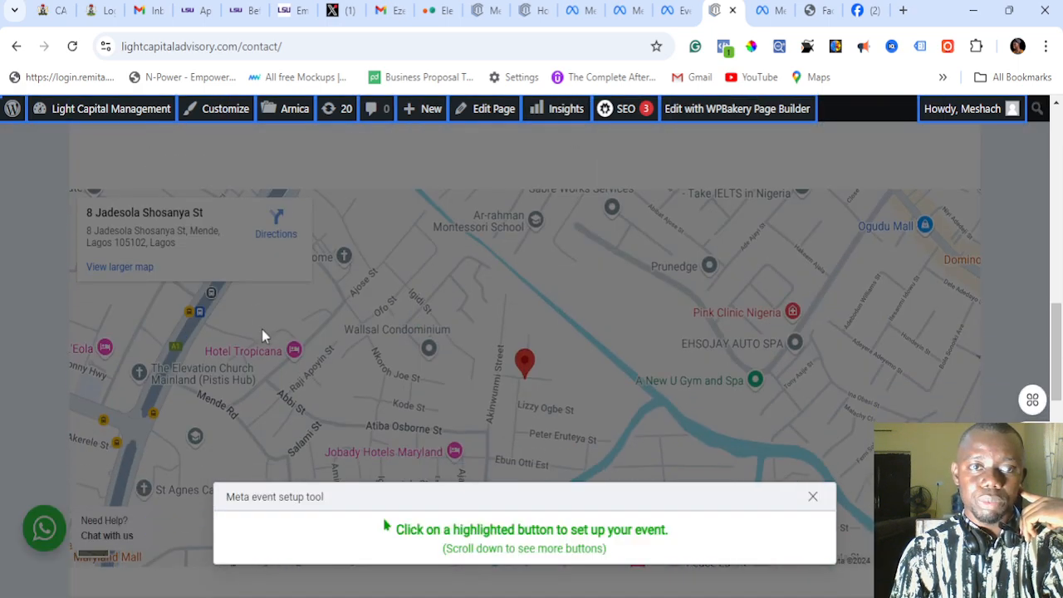
scroll(260, 326, up, 2)
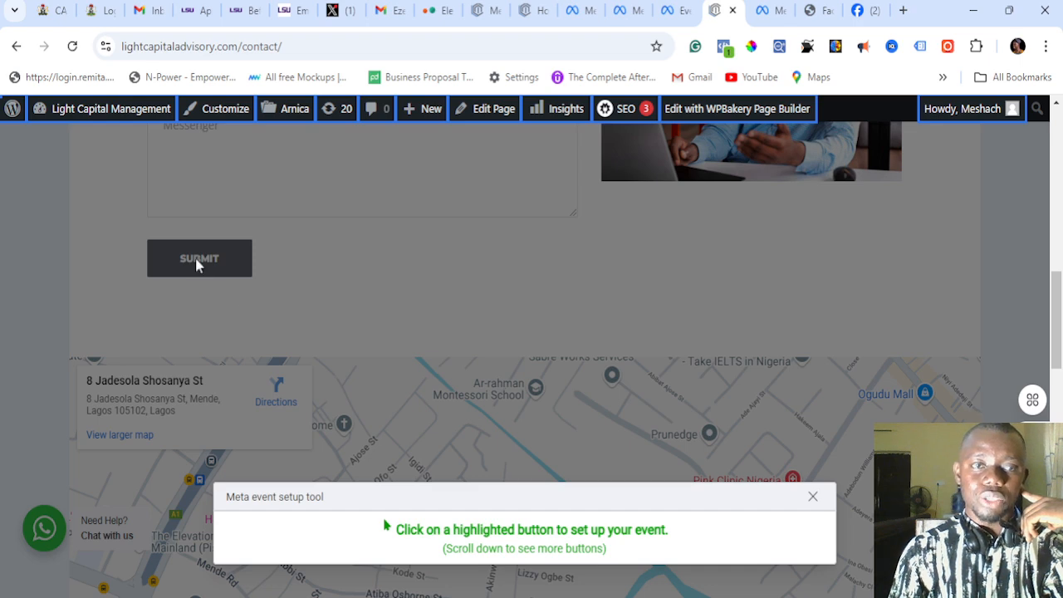
scroll(218, 270, up, 4)
scroll(207, 306, down, 4)
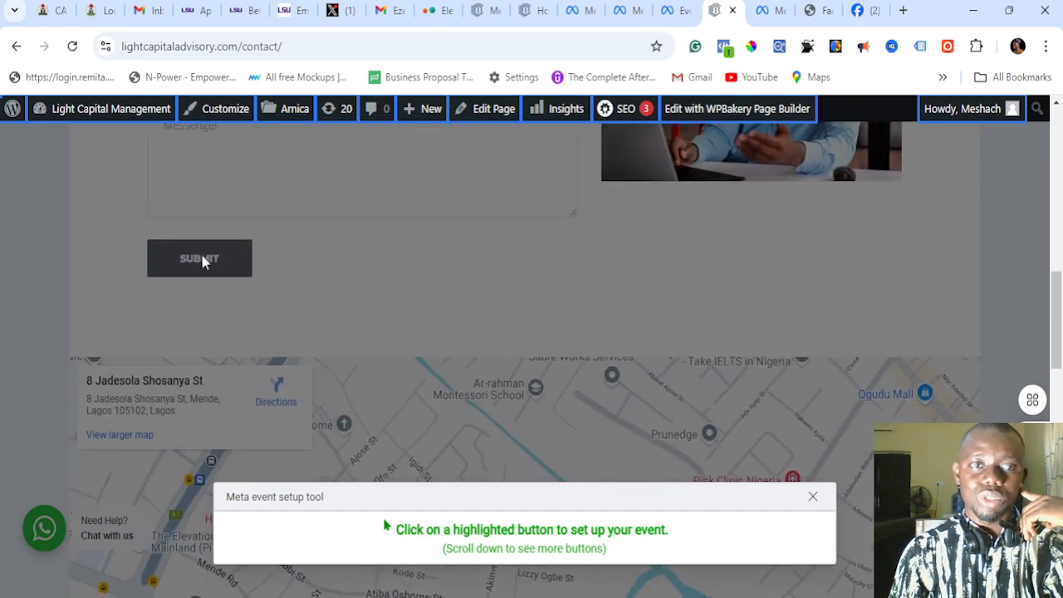
scroll(228, 255, up, 8)
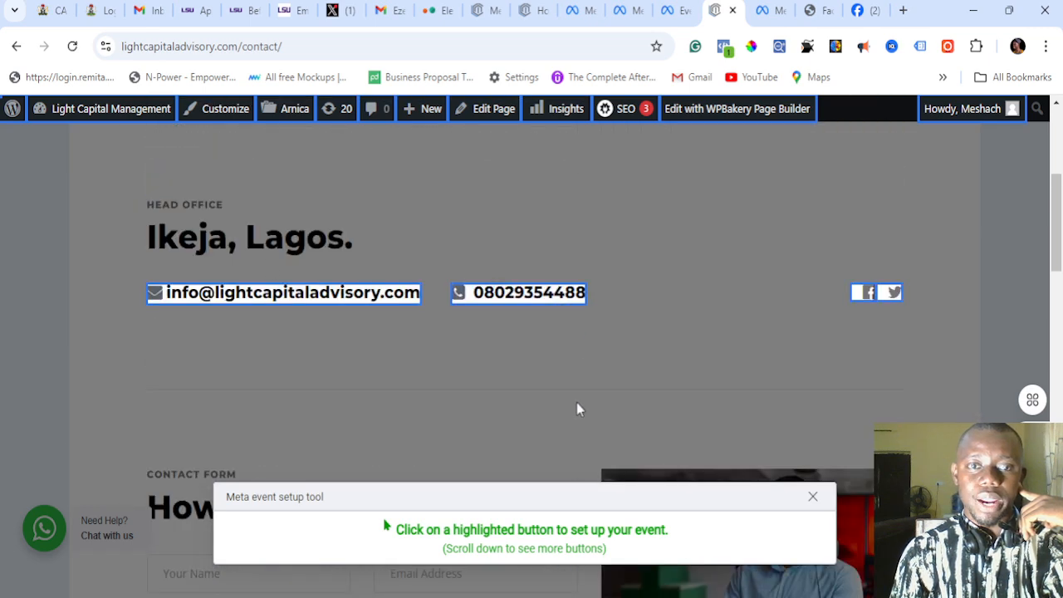
click(810, 498)
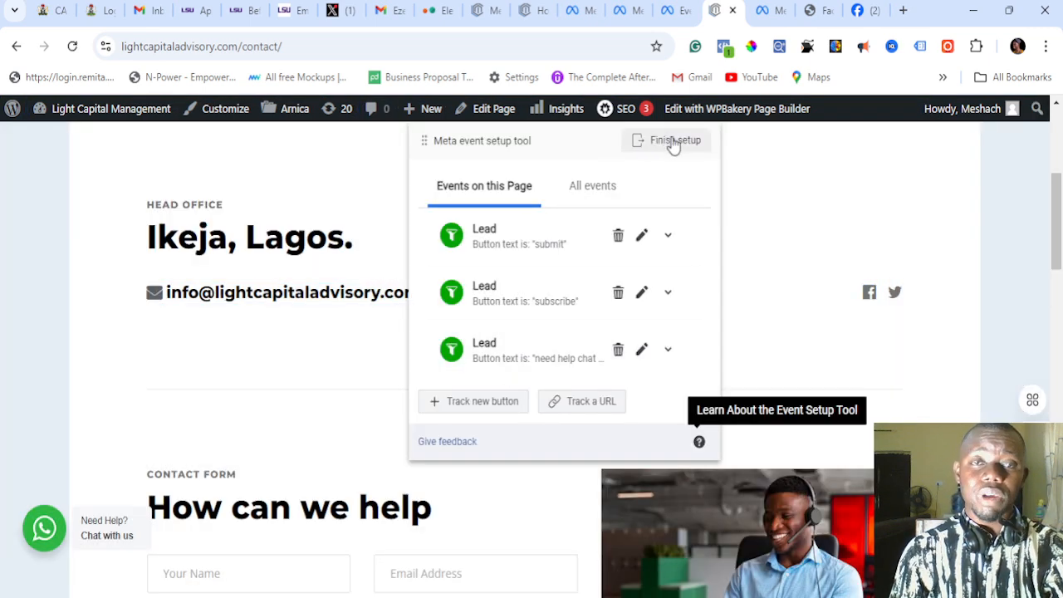
Step: Finish the event setup, keeping the View content event and the three Lead events
scroll(841, 269, up, 4)
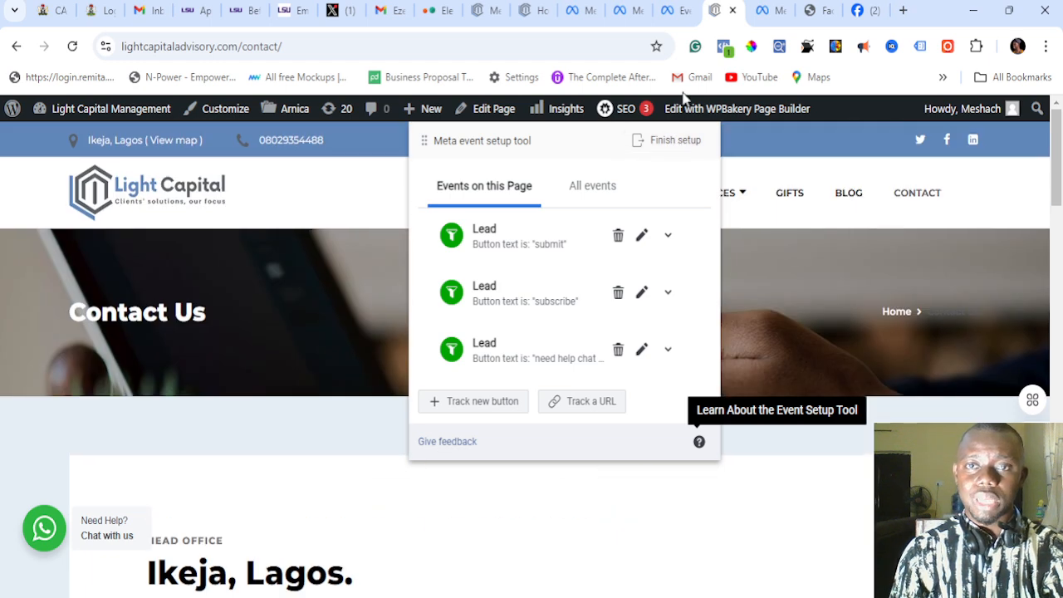
click(669, 142)
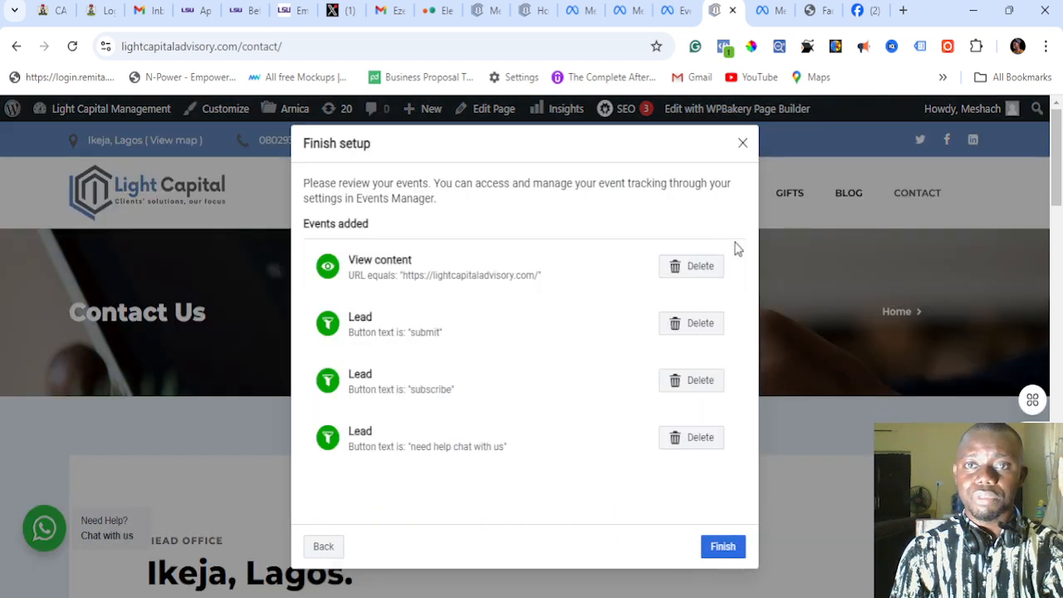
click(719, 546)
click(669, 412)
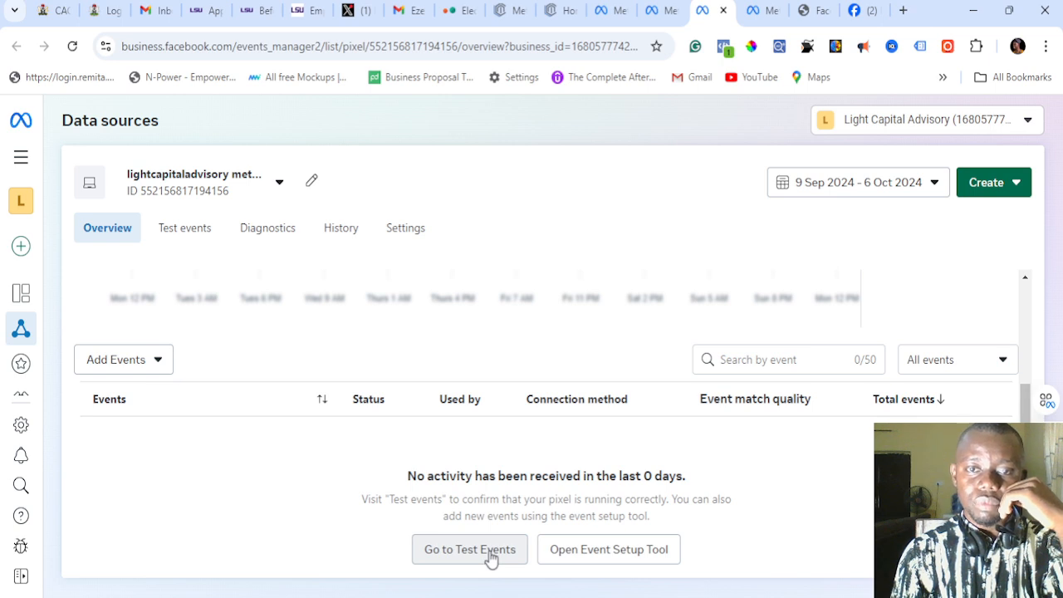
Step: Reload the pixel overview in Events Manager and review its events list, the ways to add events and the Create options
click(72, 45)
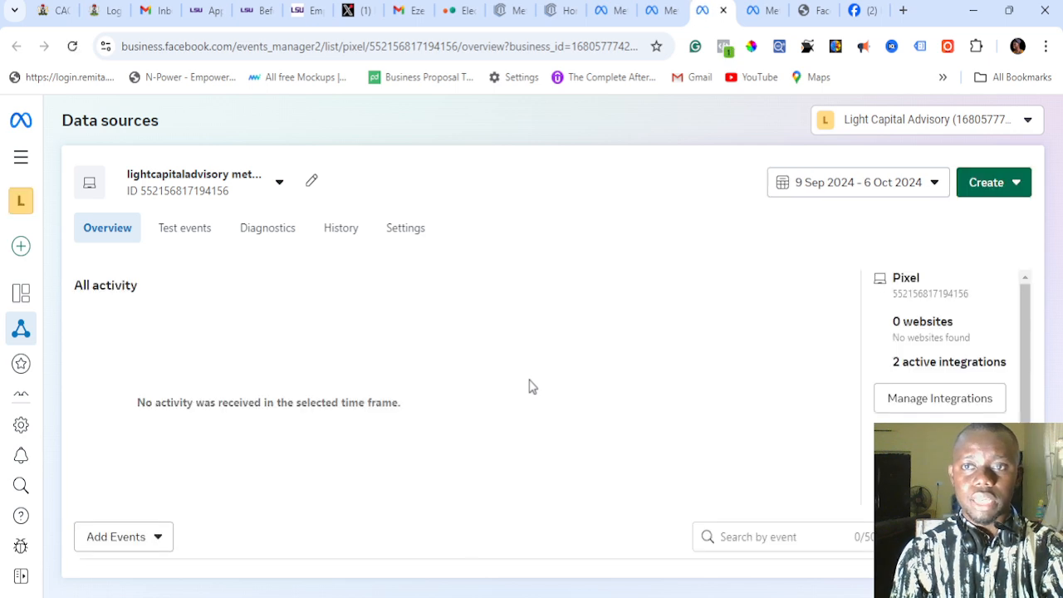
scroll(536, 391, down, 2)
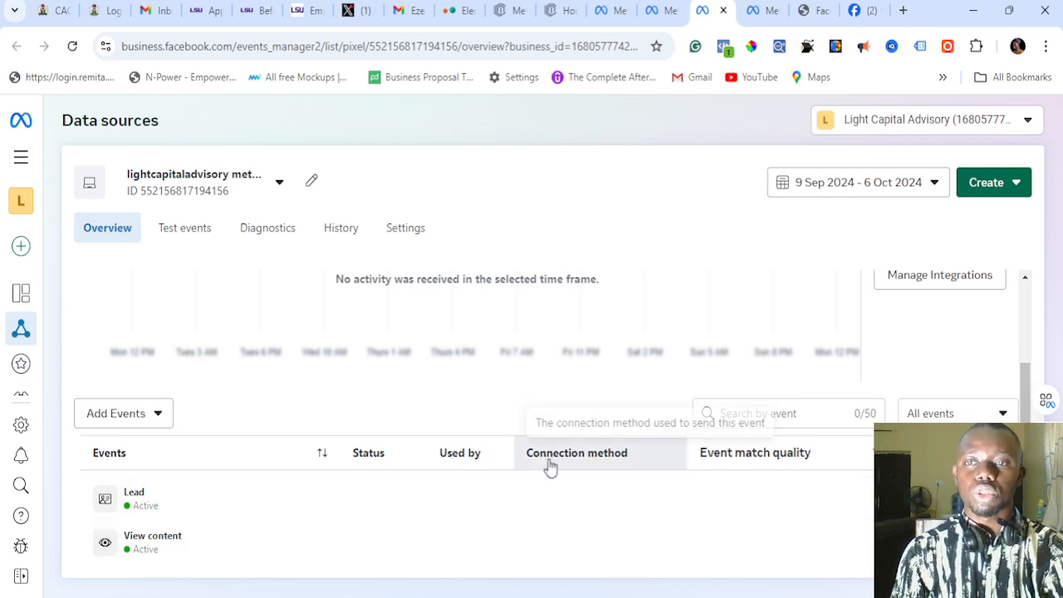
click(107, 414)
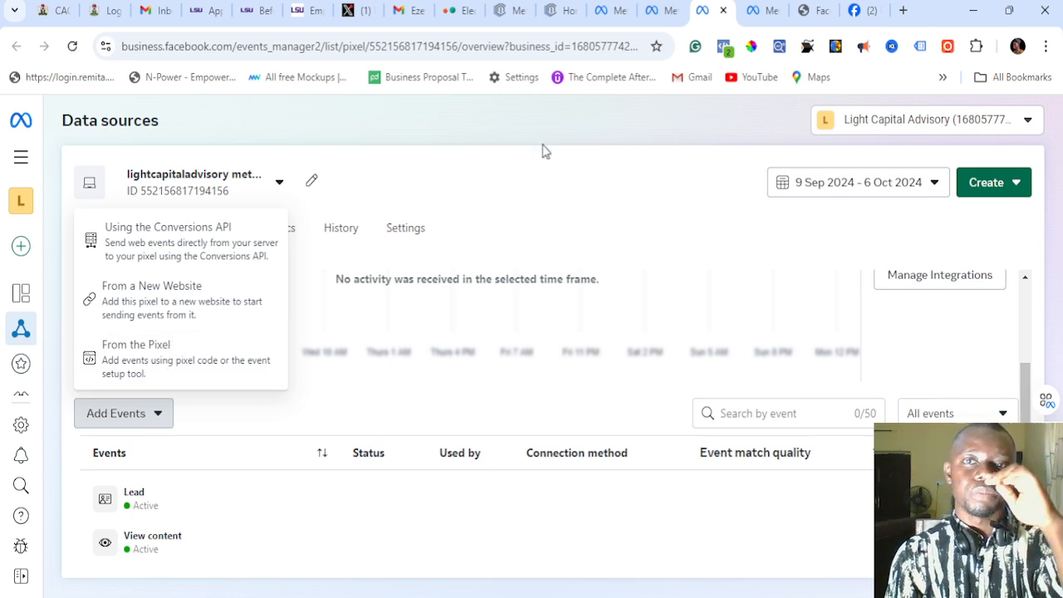
click(562, 126)
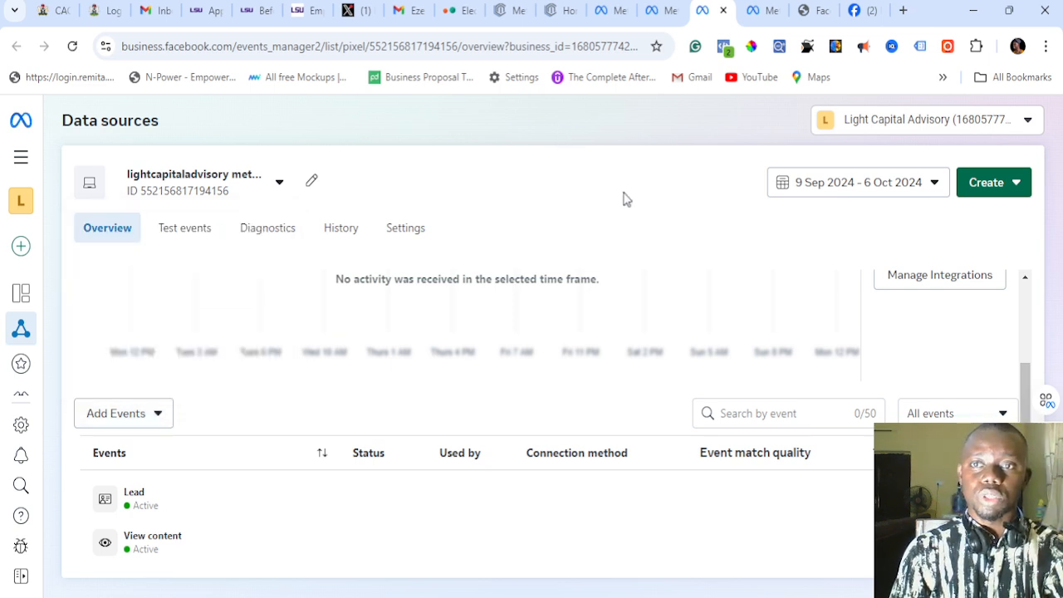
click(983, 196)
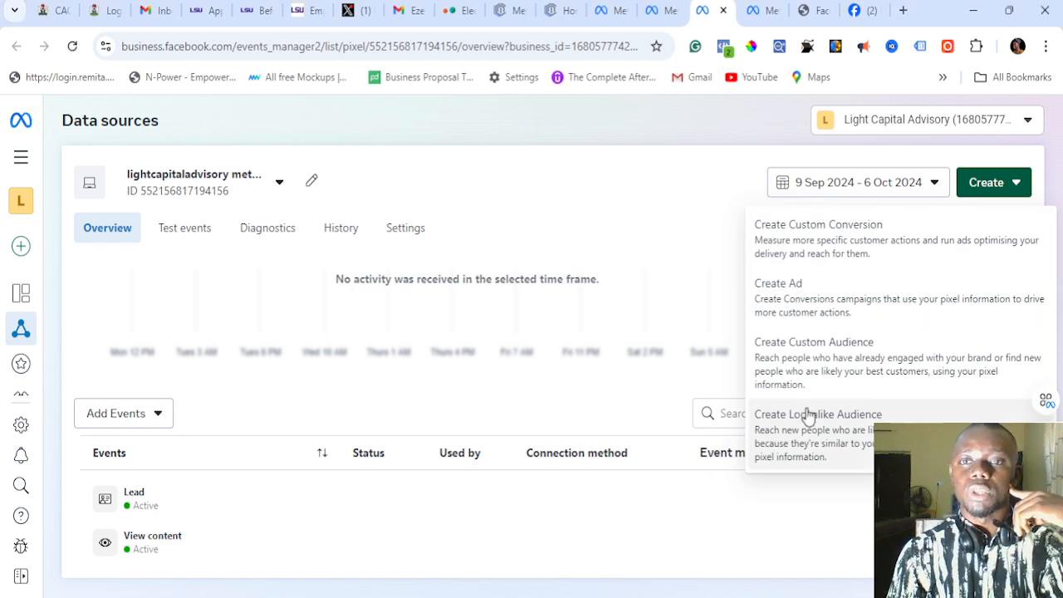
click(618, 162)
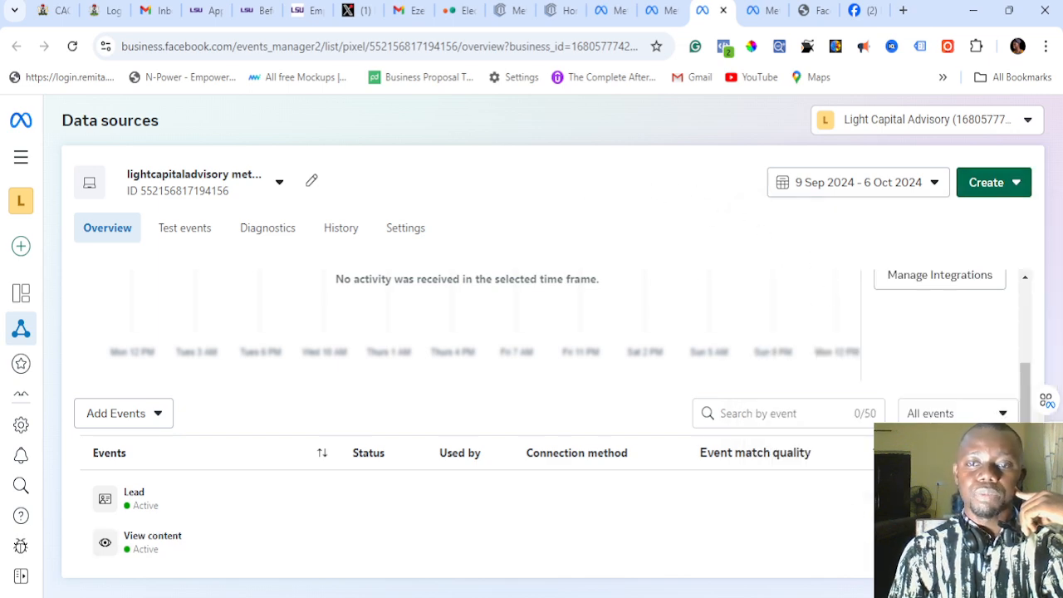